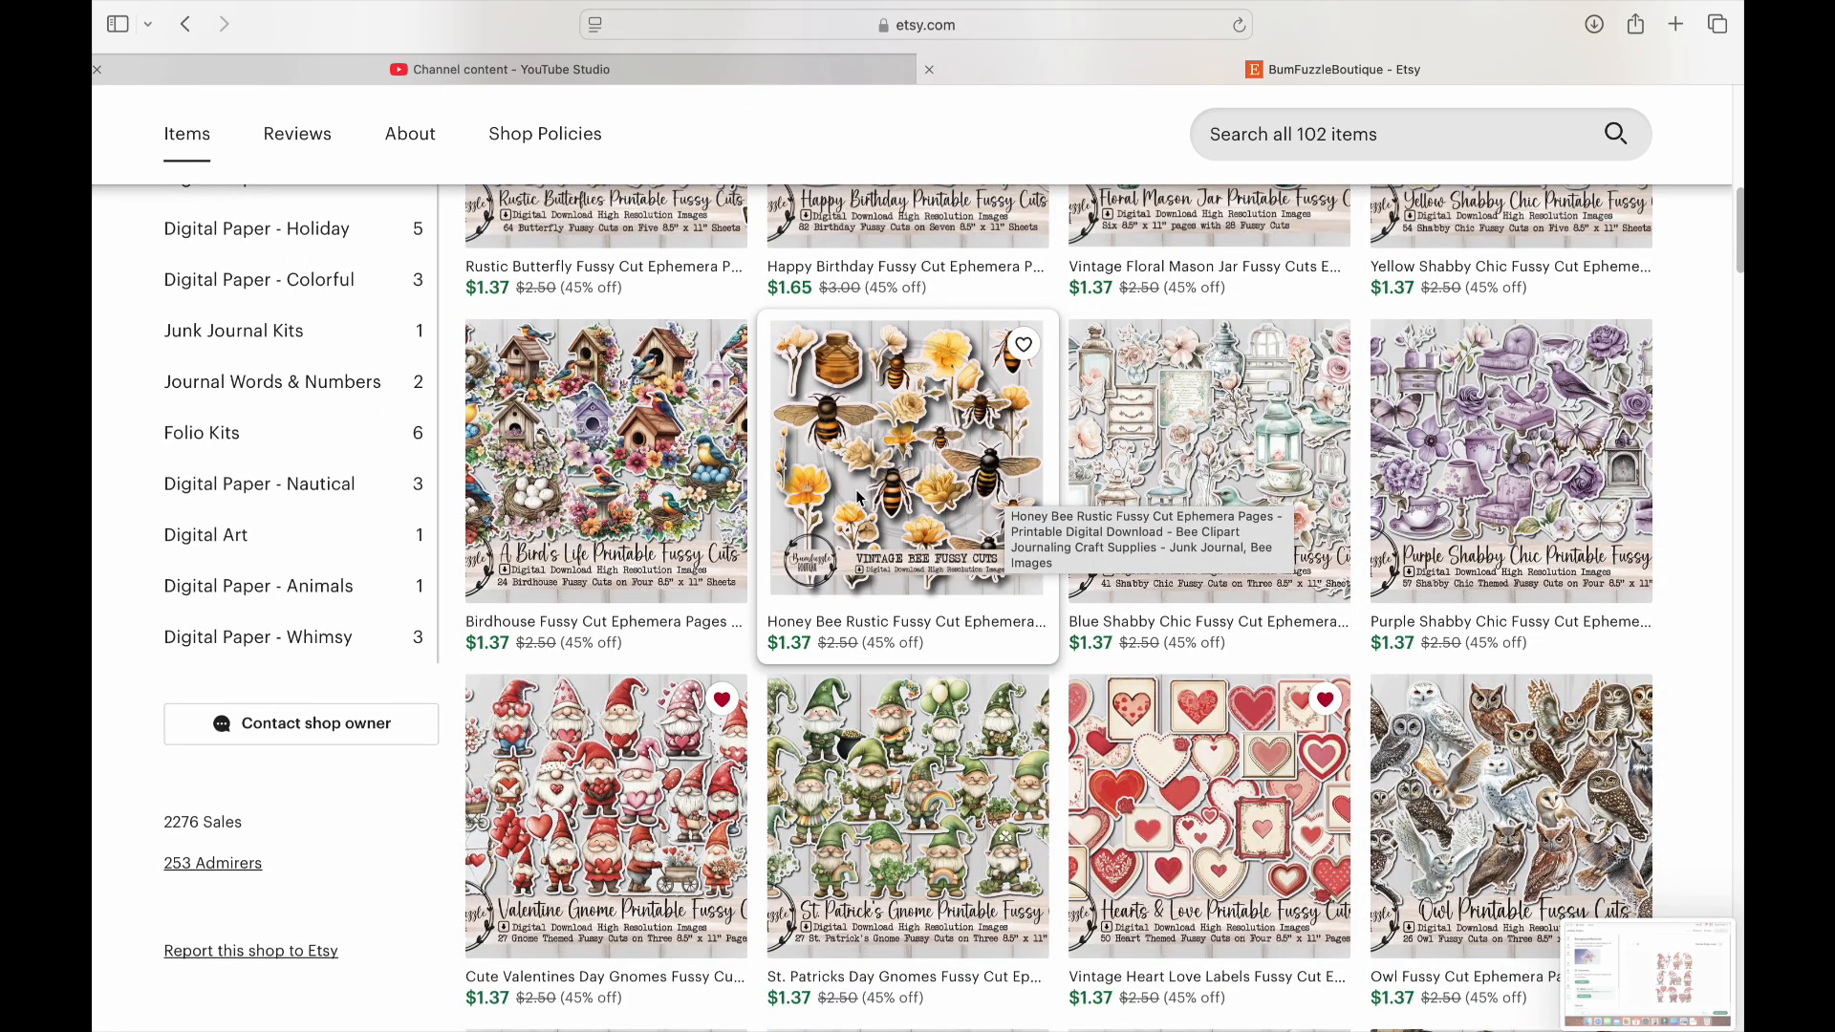
# Browse the BumFuzzleBoutique shop's full listing of printable fussy cuts and its list of item categories
pyautogui.scroll(-3, 860, 496)
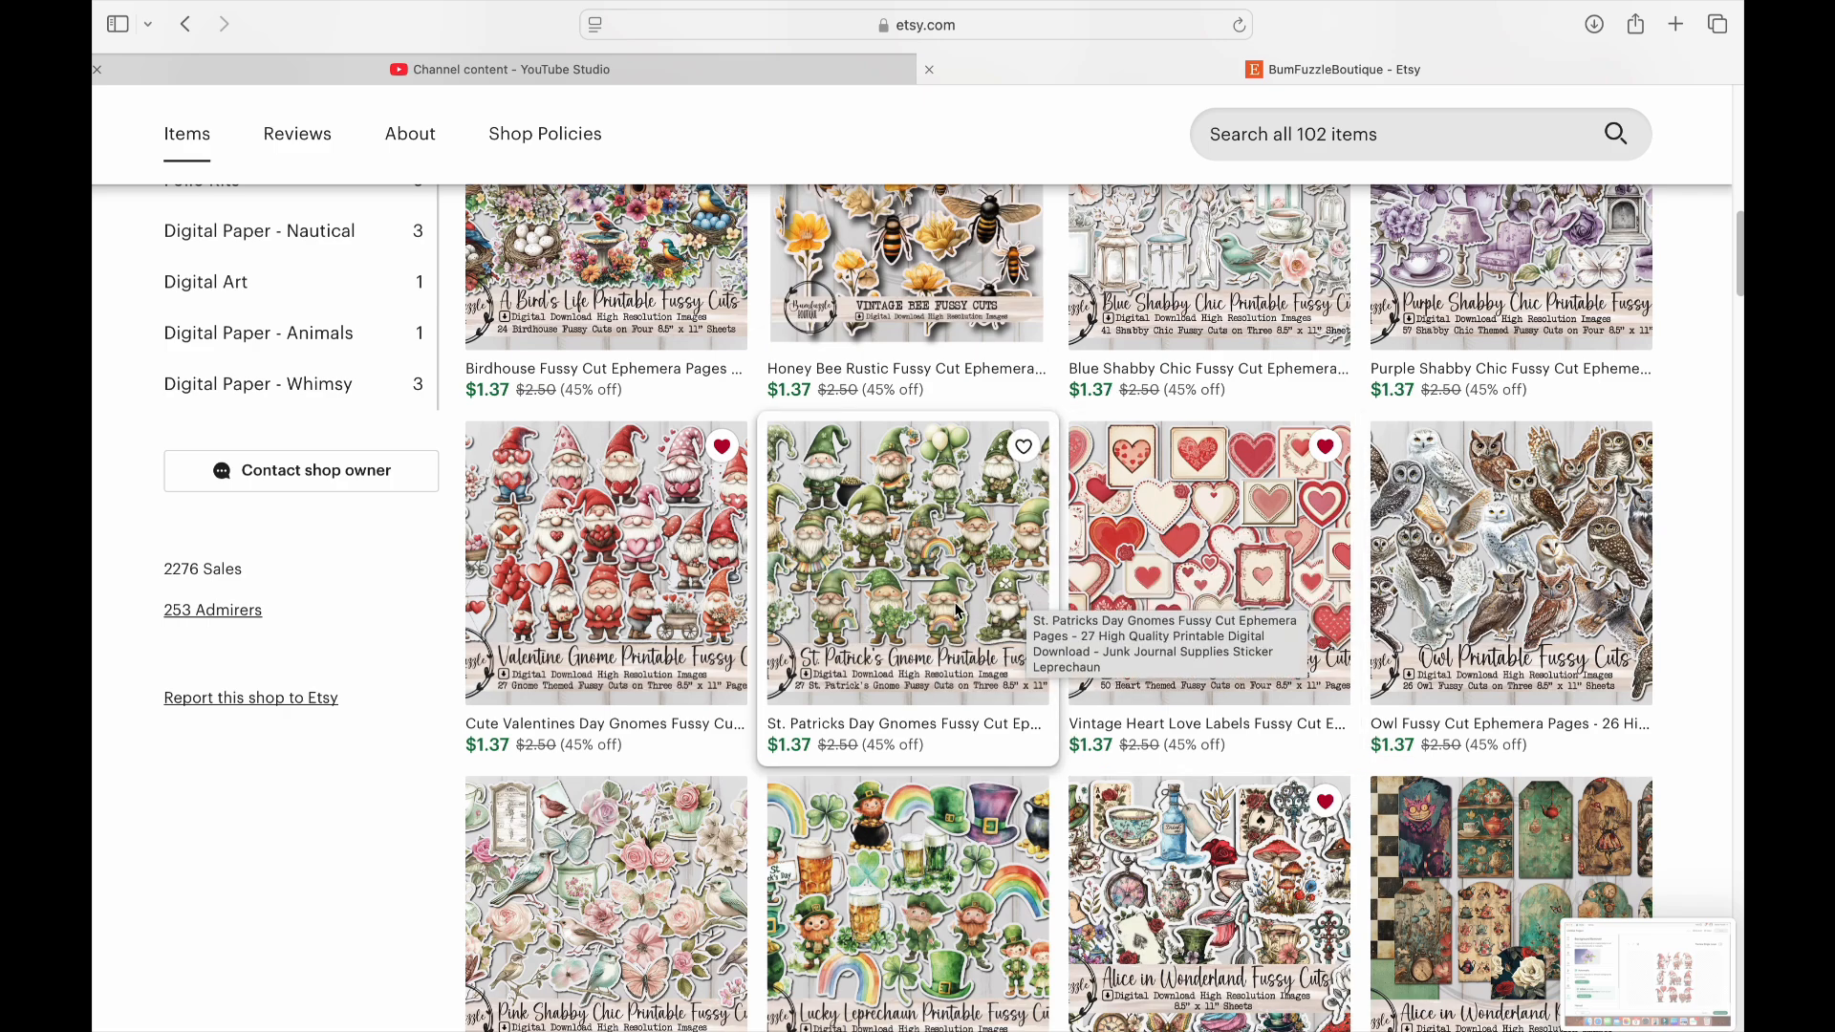
pyautogui.scroll(-3, 956, 609)
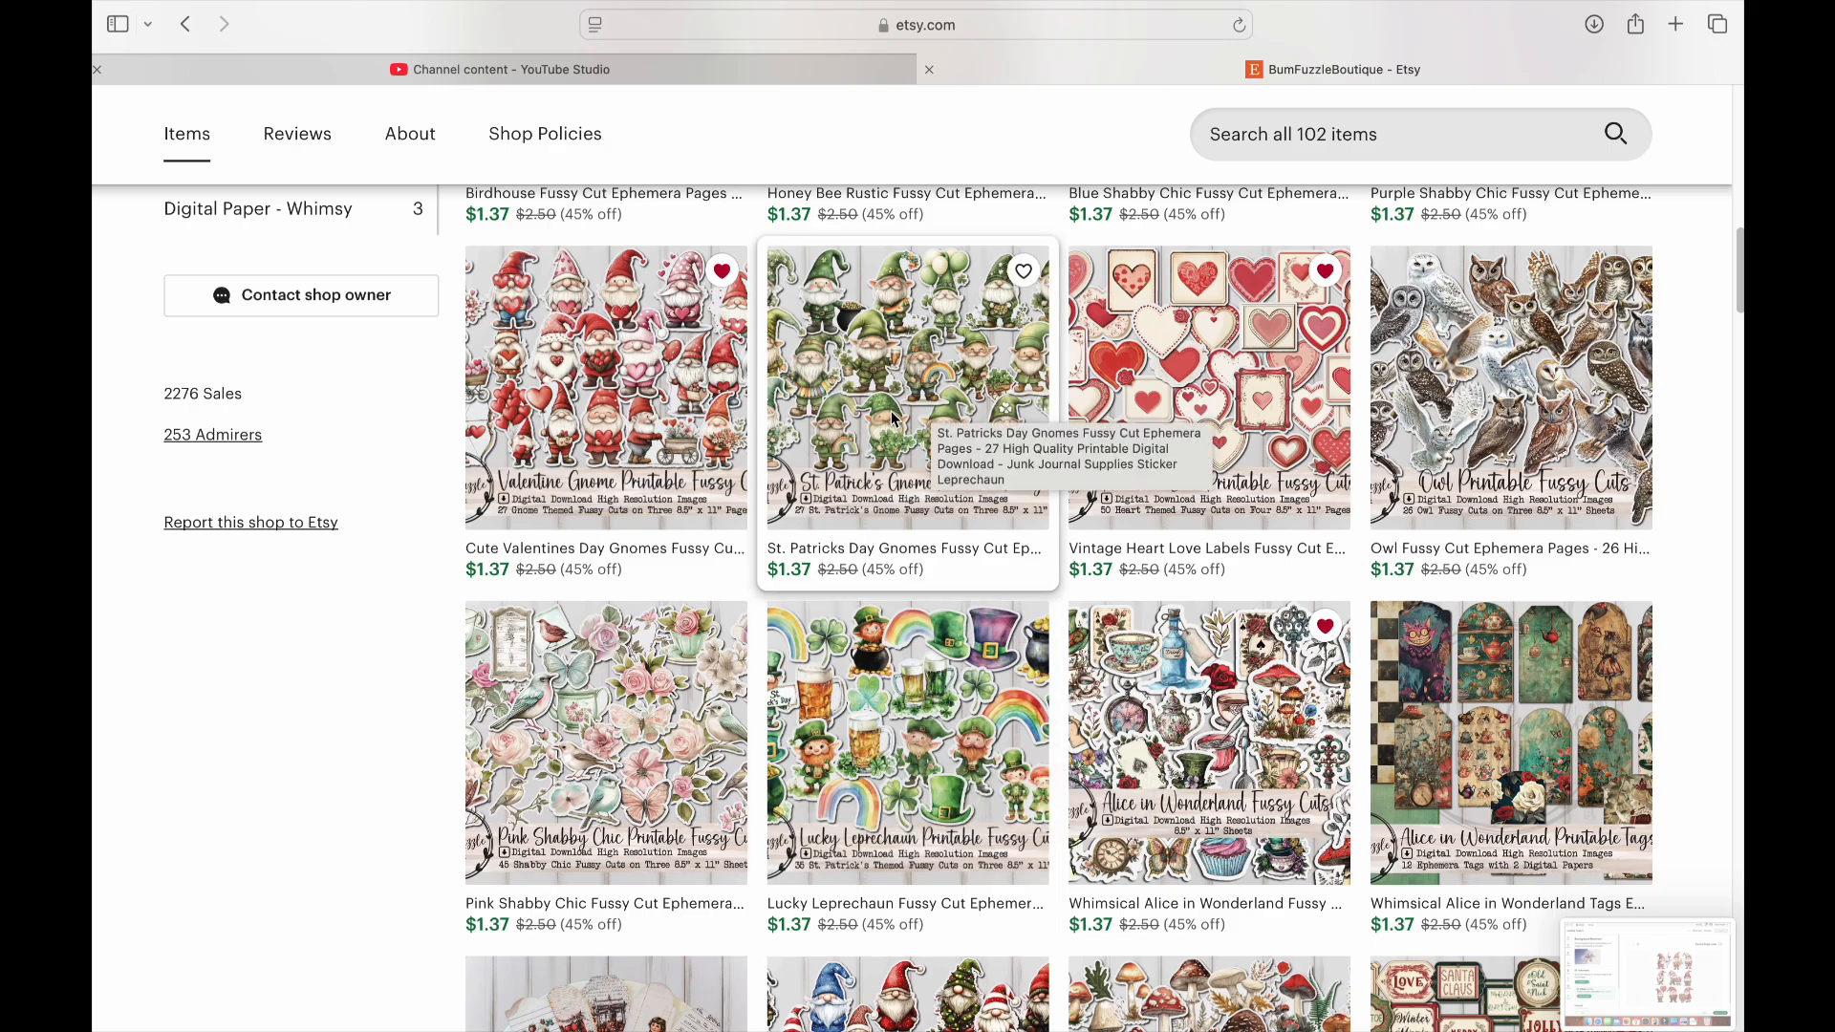
pyautogui.scroll(-12, 893, 418)
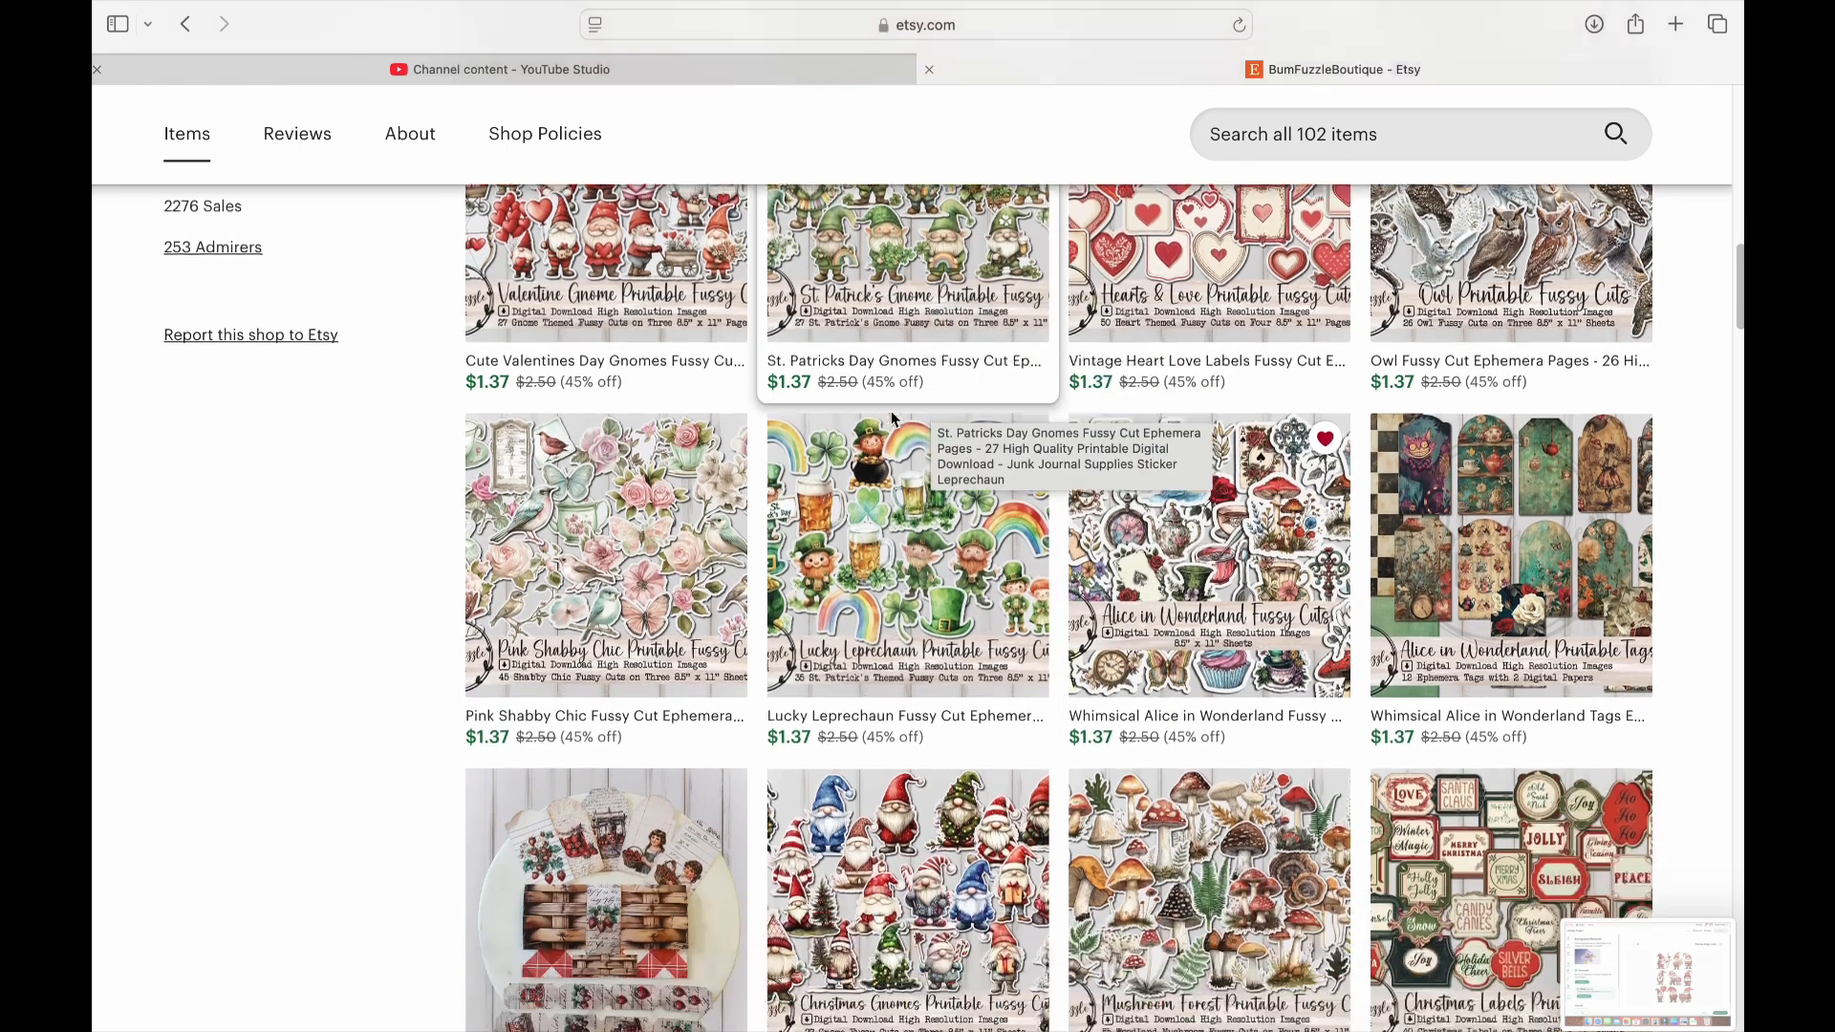
pyautogui.scroll(-6, 893, 418)
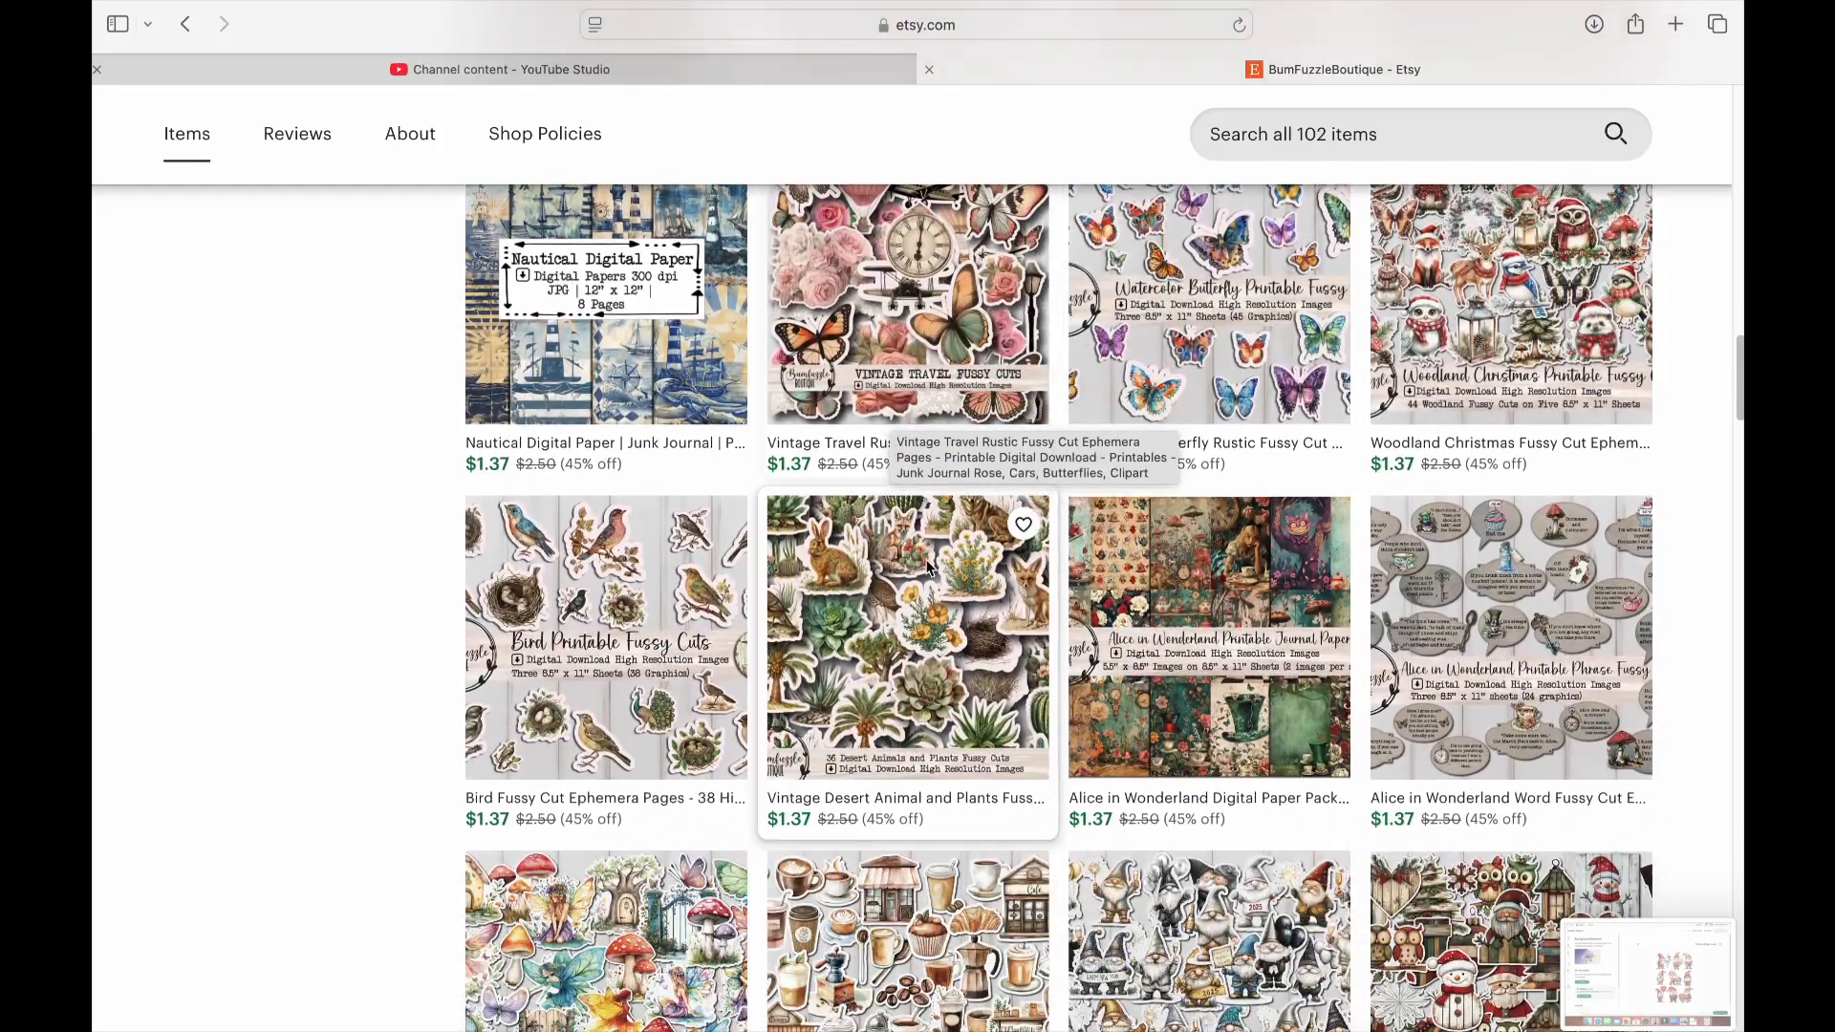
pyautogui.scroll(-8, 849, 685)
pyautogui.scroll(-1, 849, 685)
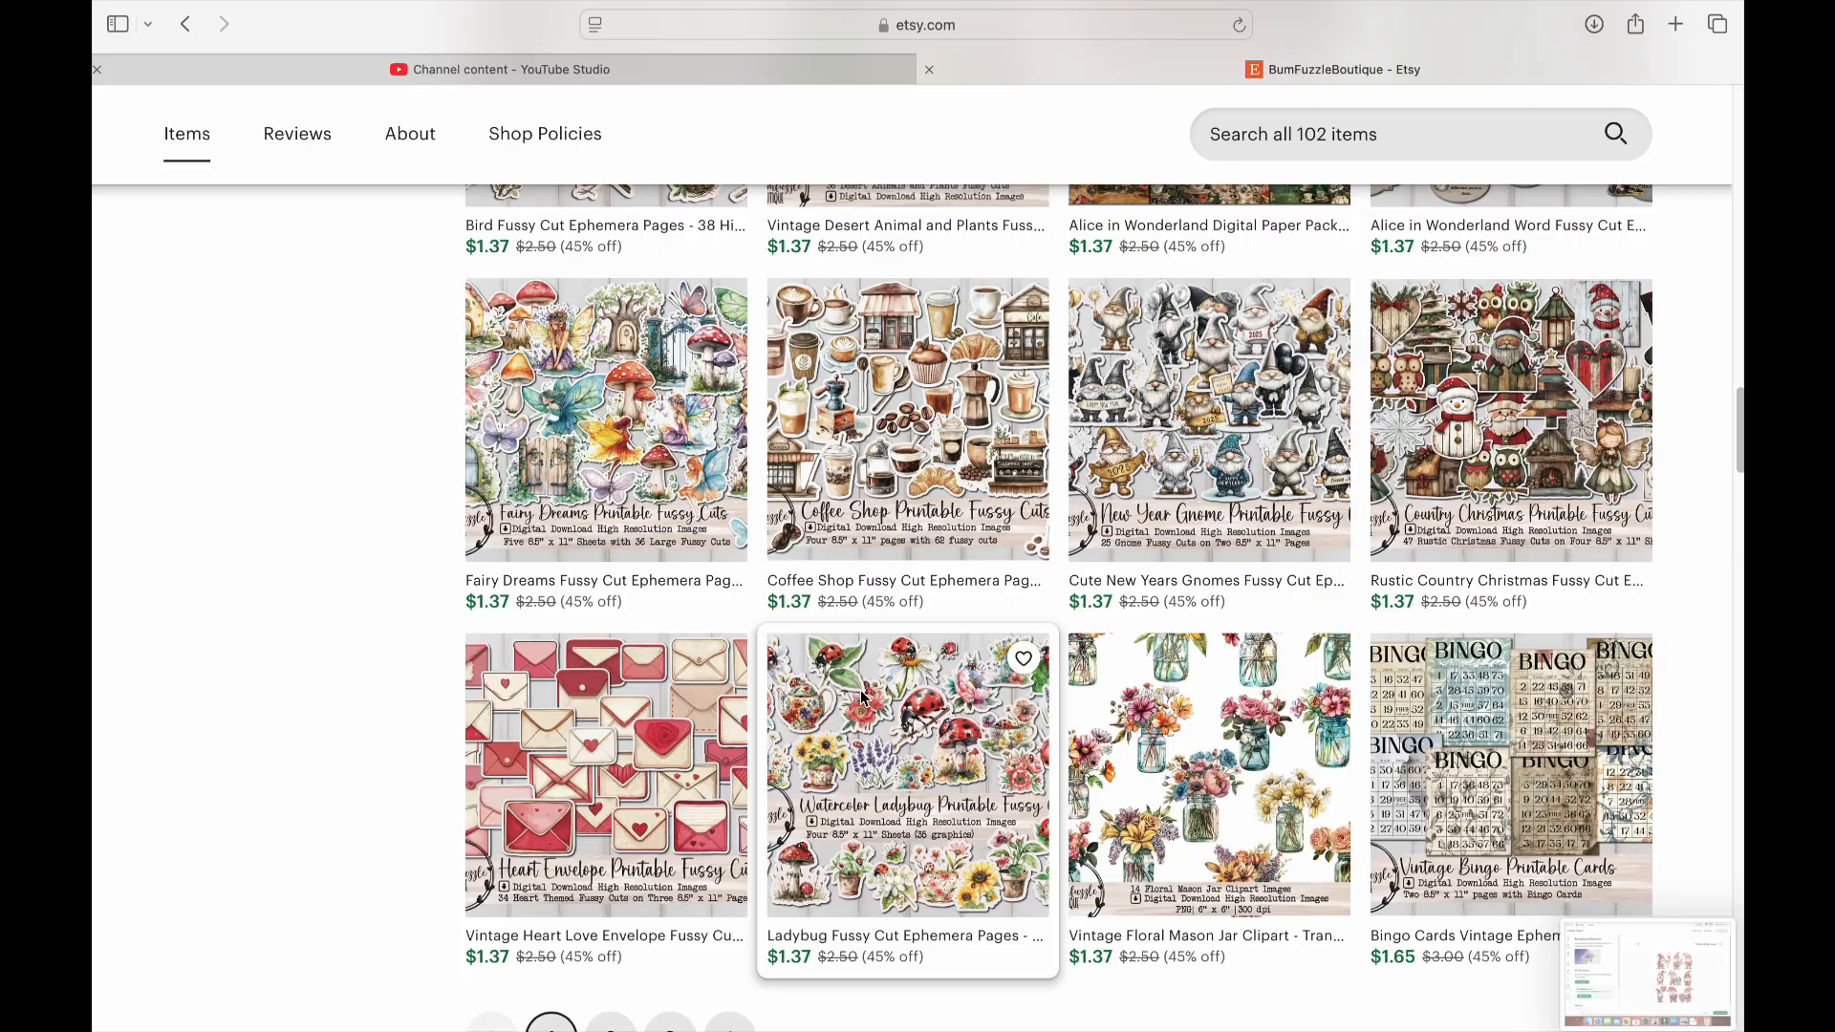
pyautogui.scroll(20, 861, 697)
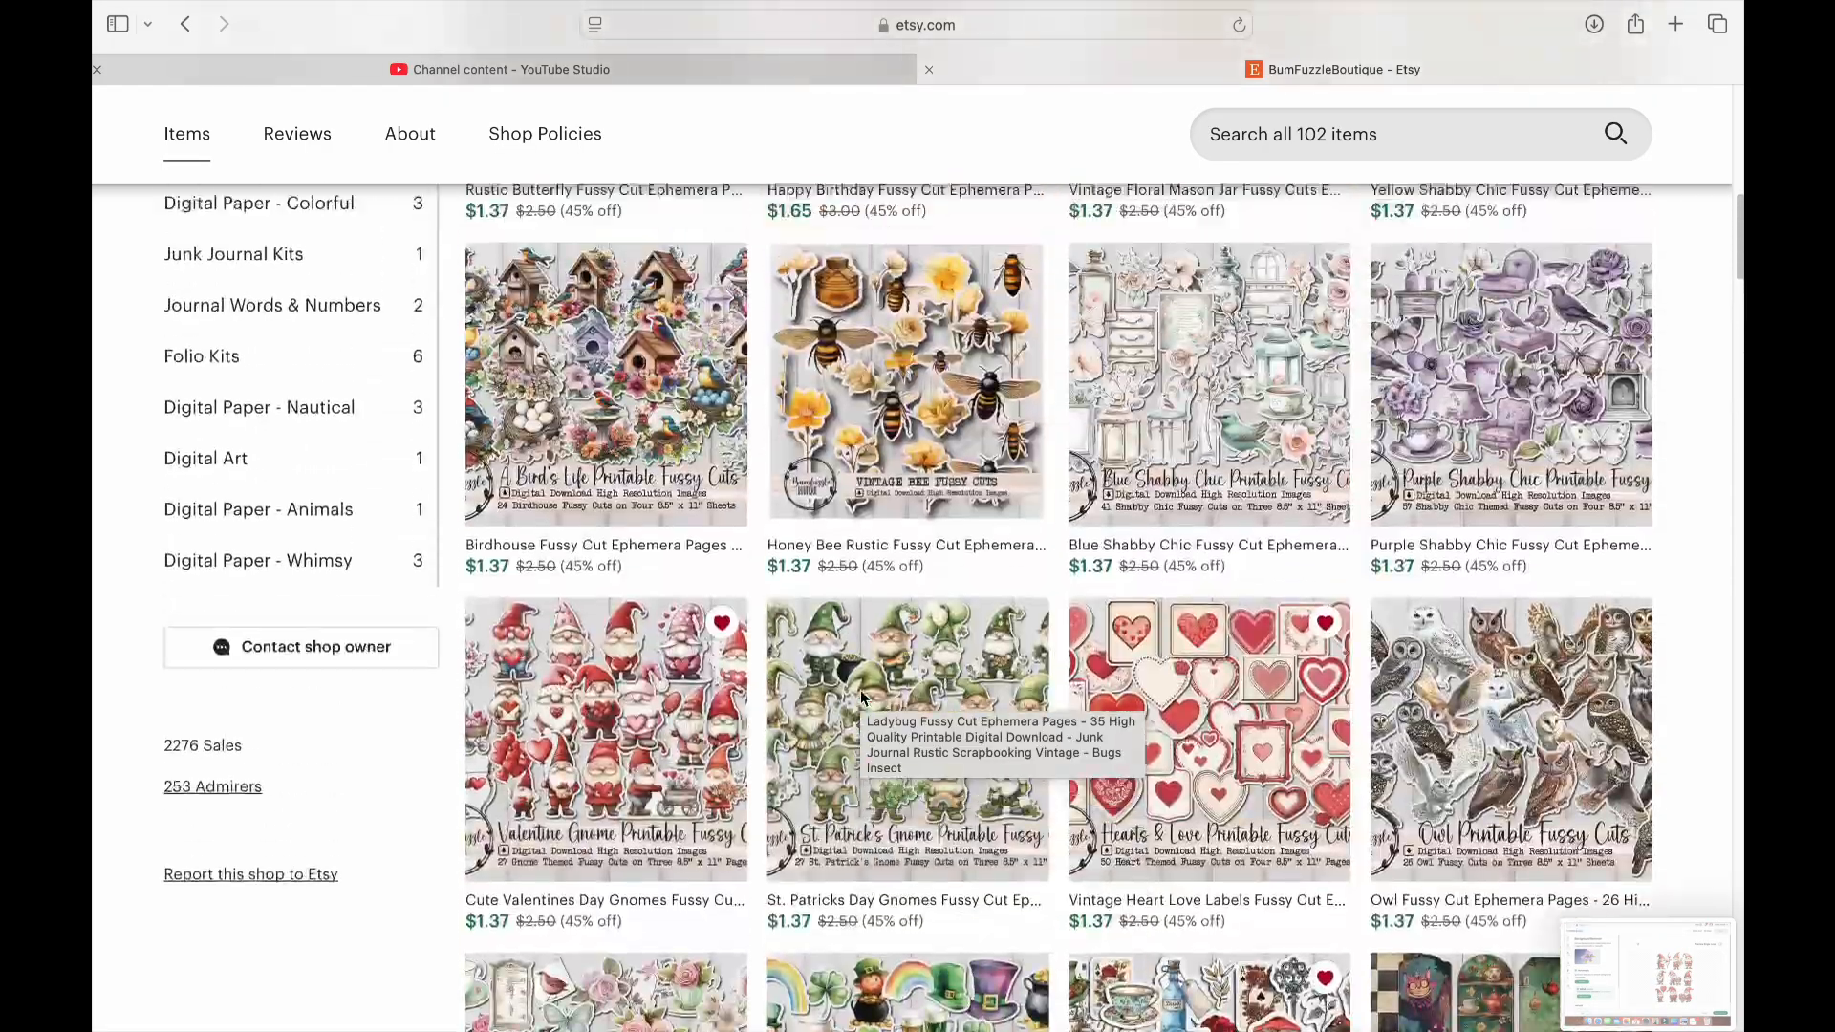
pyautogui.scroll(1, 861, 697)
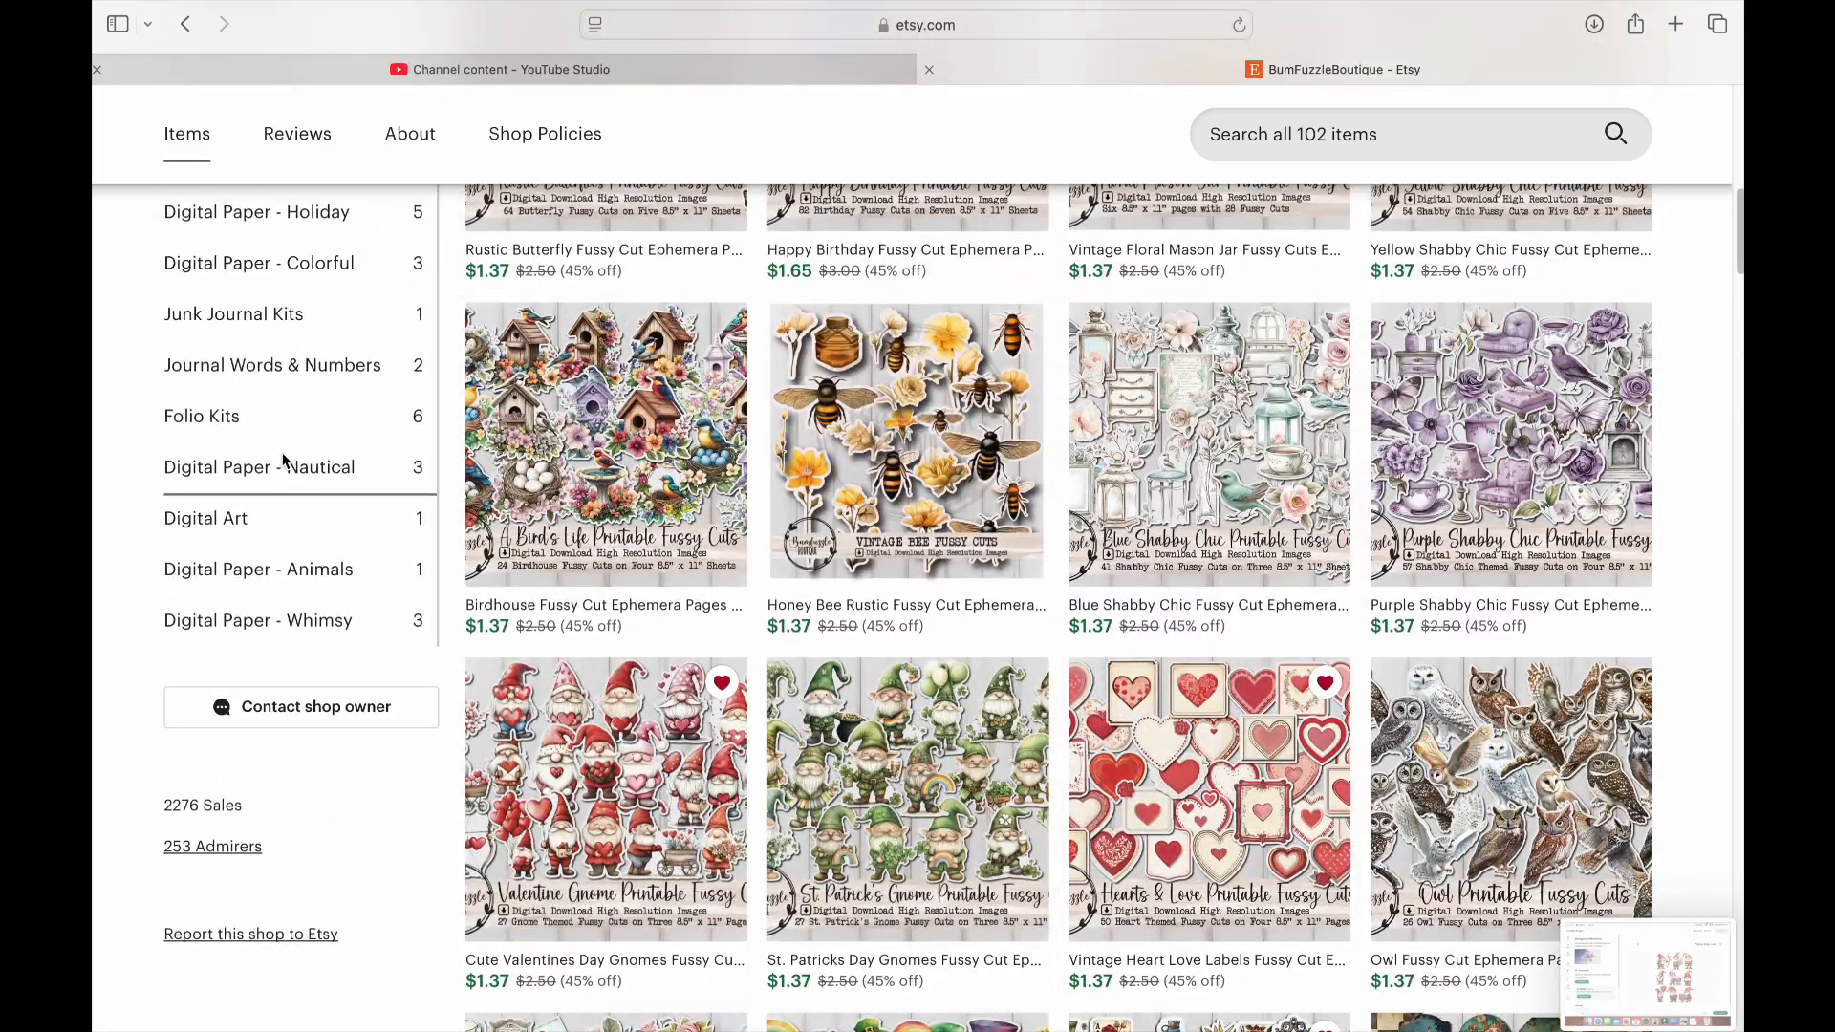
pyautogui.scroll(2, 283, 459)
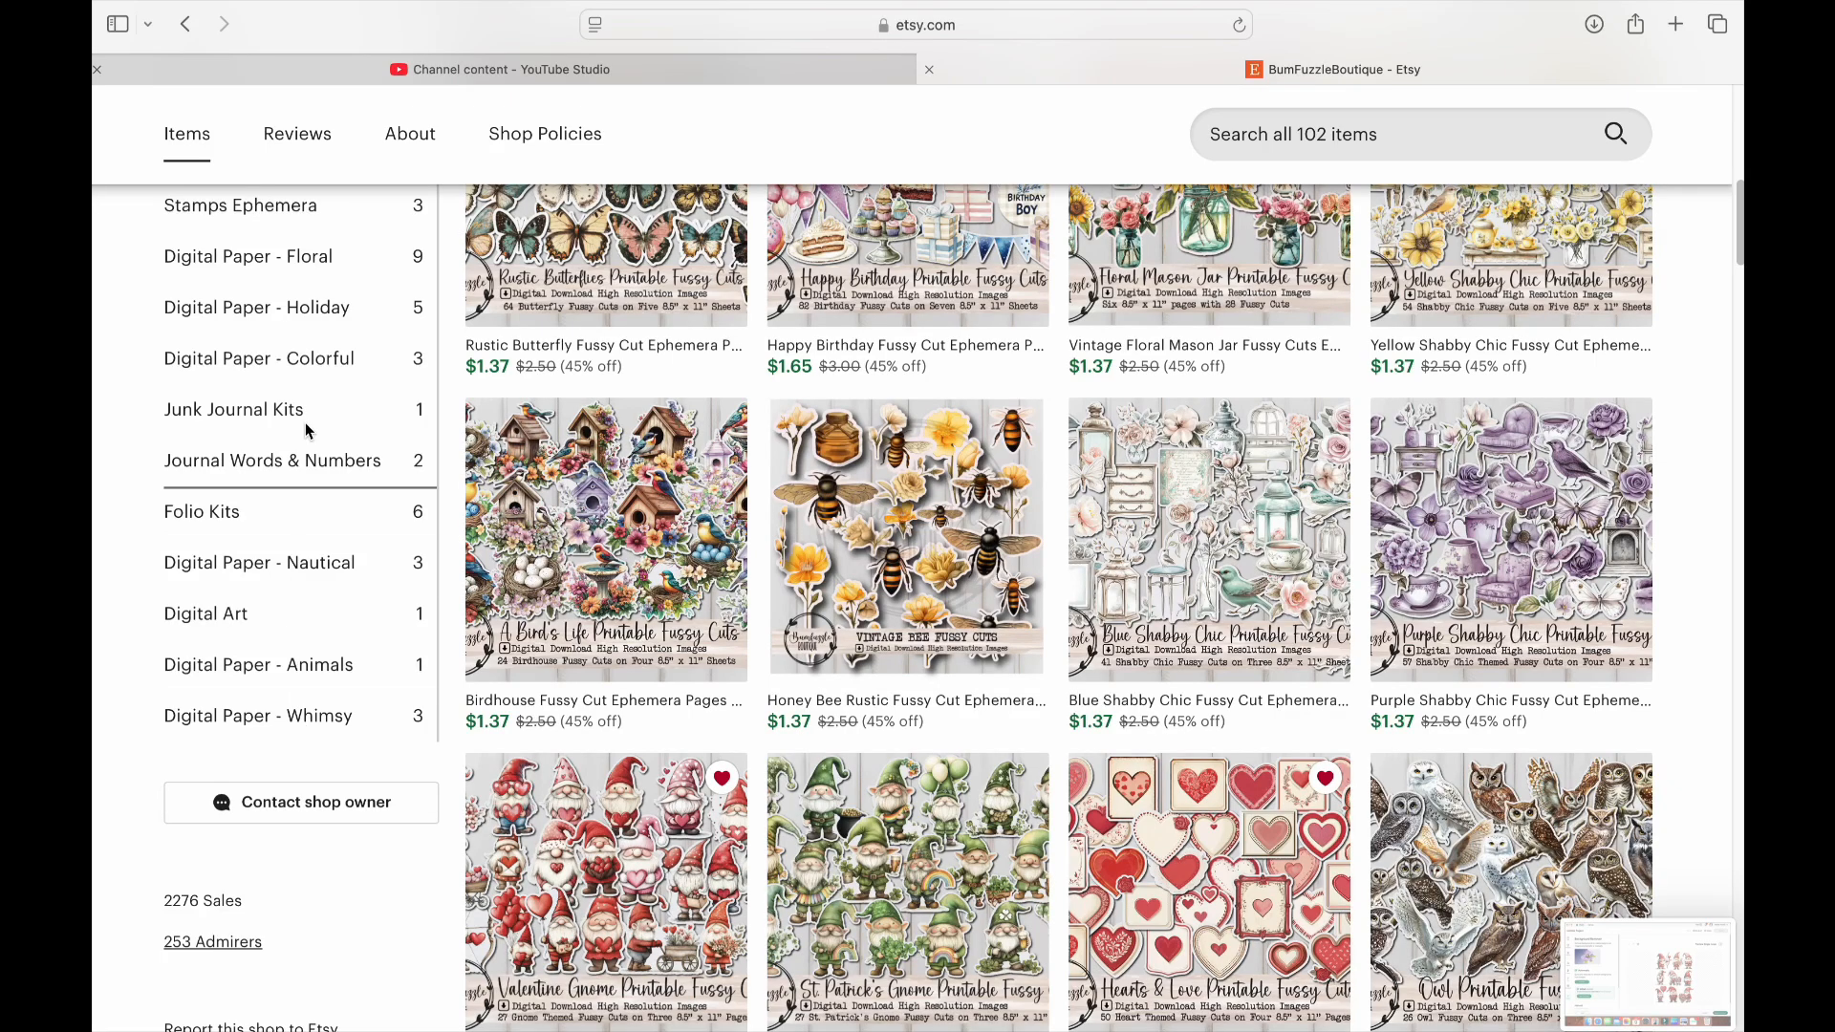
# Show the shop's Digital Paper - Holiday section, switch to Fussy Cuts/Clipart, and examine that section's first page of listings
pyautogui.click(307, 308)
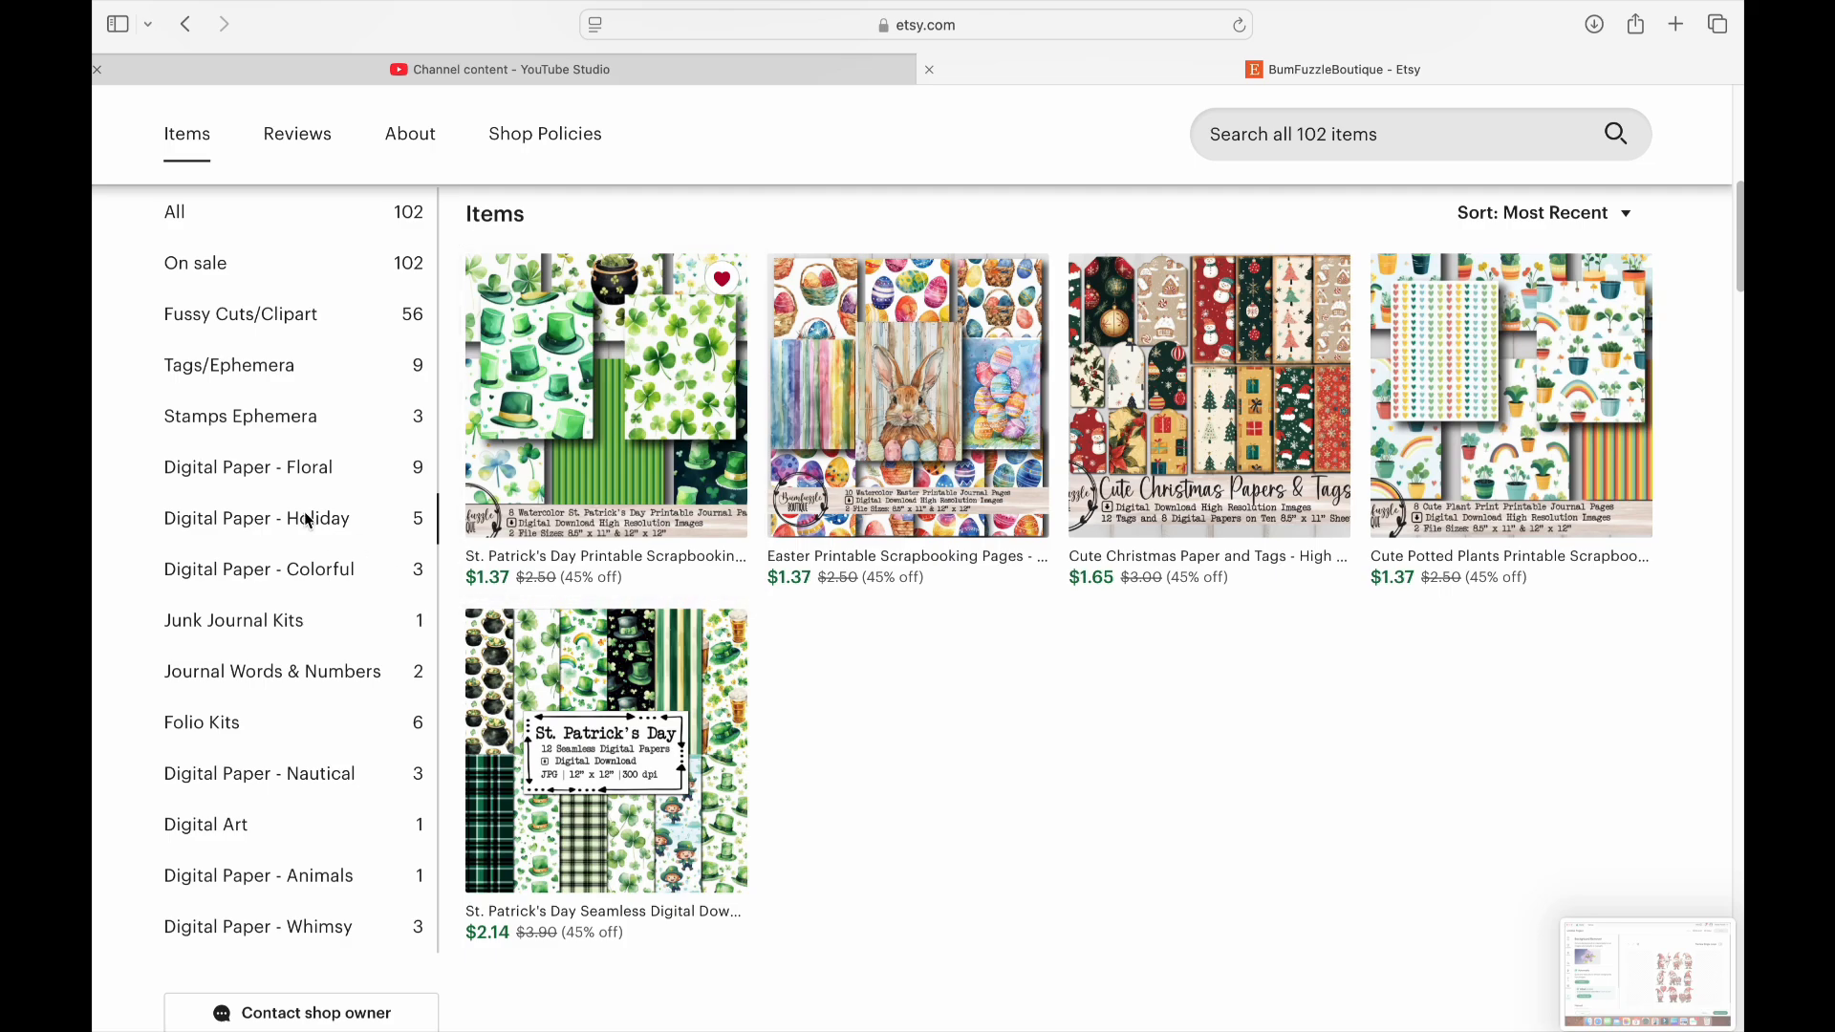
pyautogui.click(319, 313)
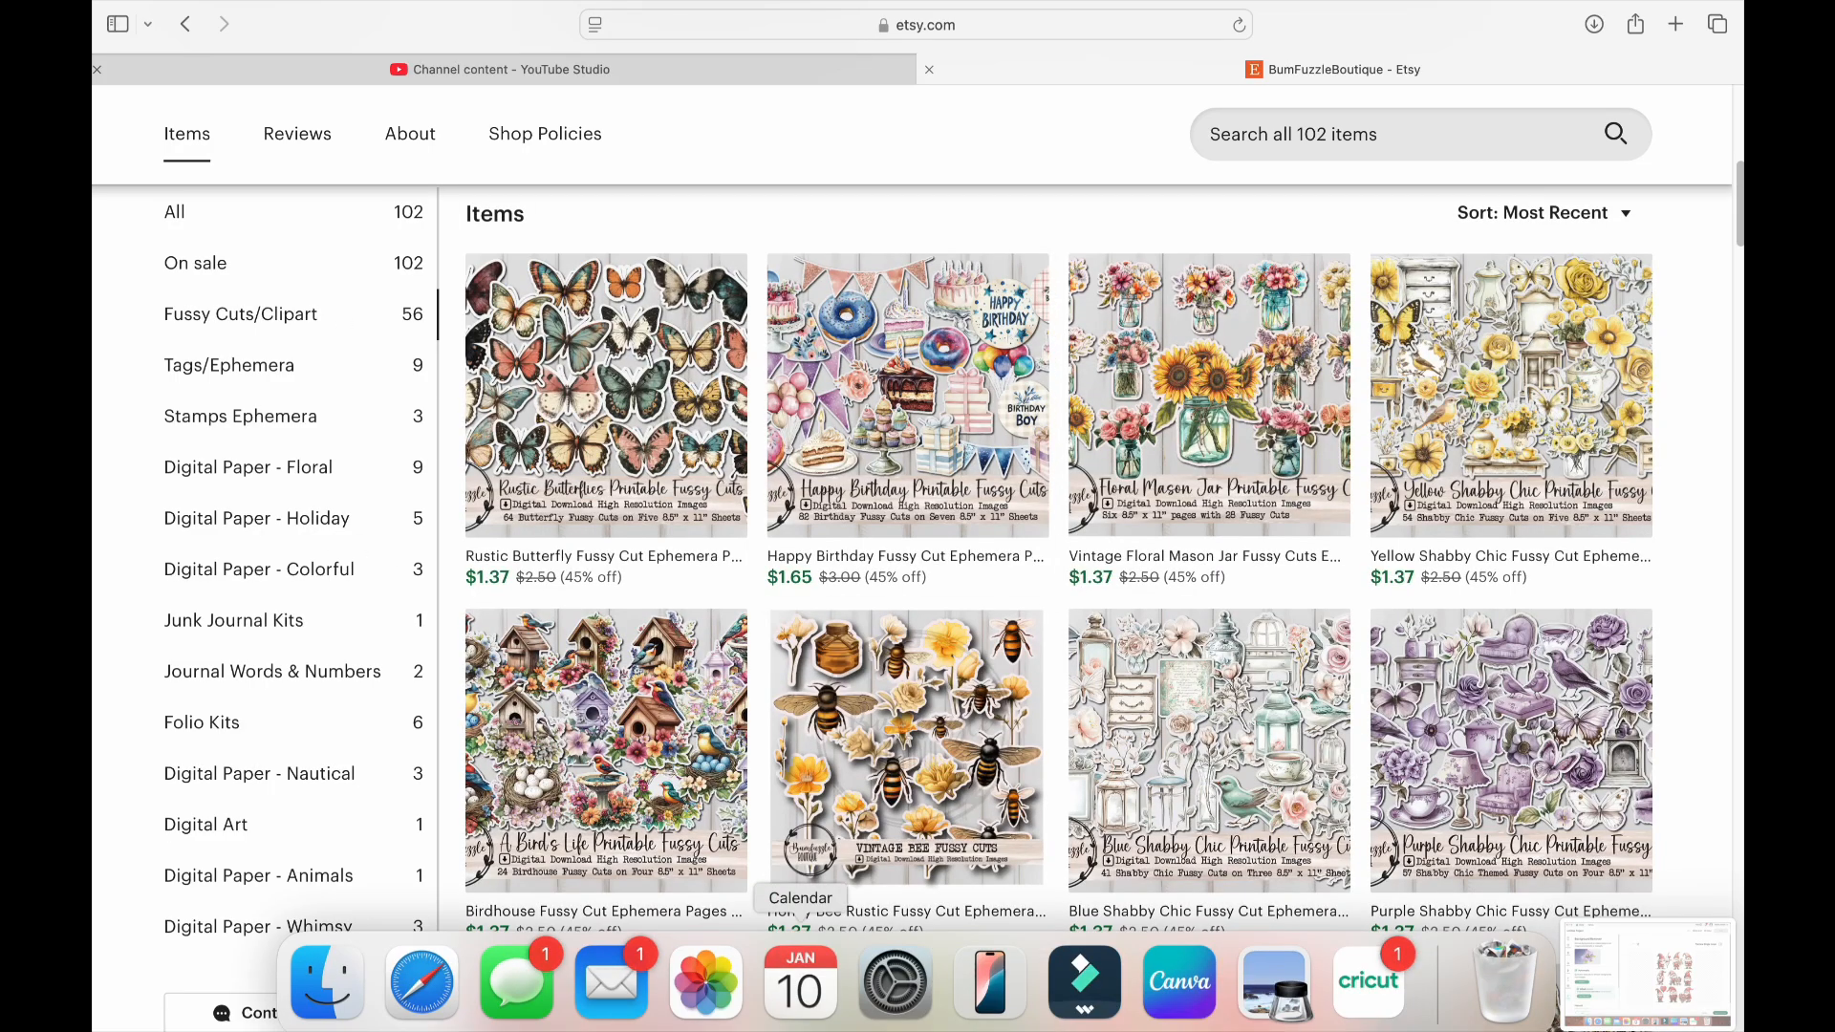
pyautogui.scroll(-15, 977, 703)
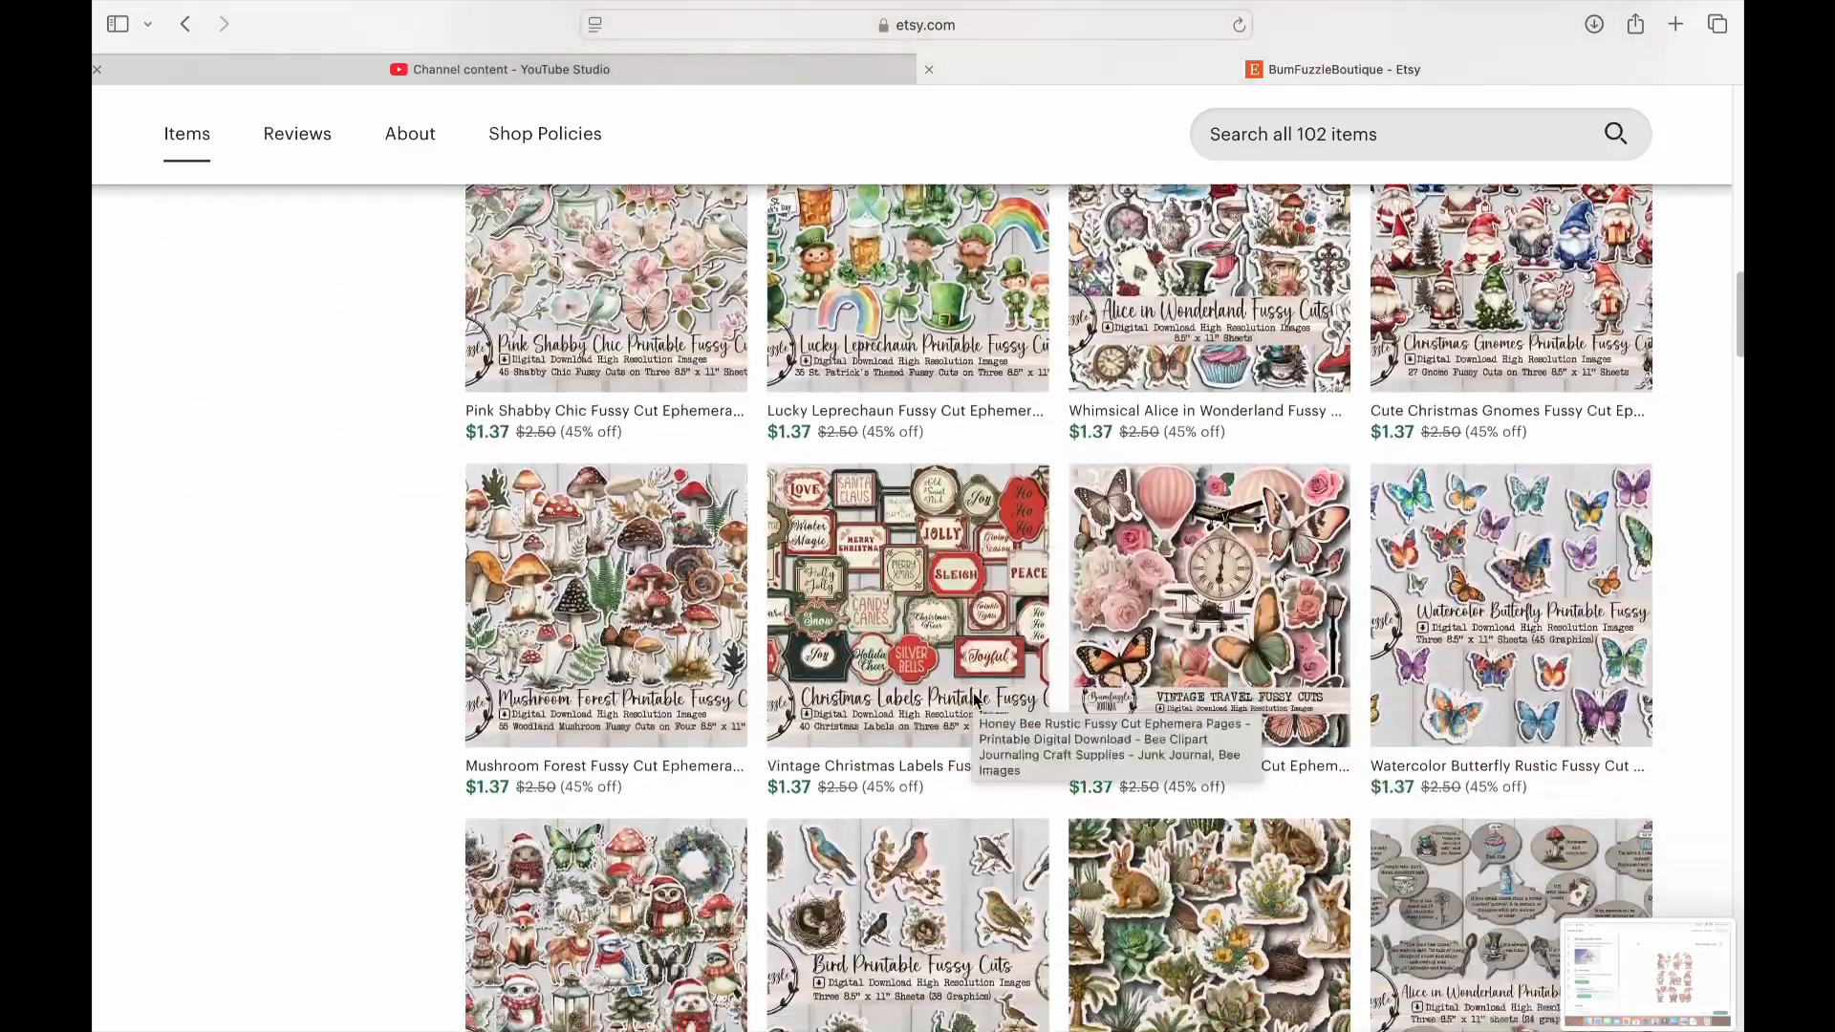
pyautogui.scroll(-5, 972, 699)
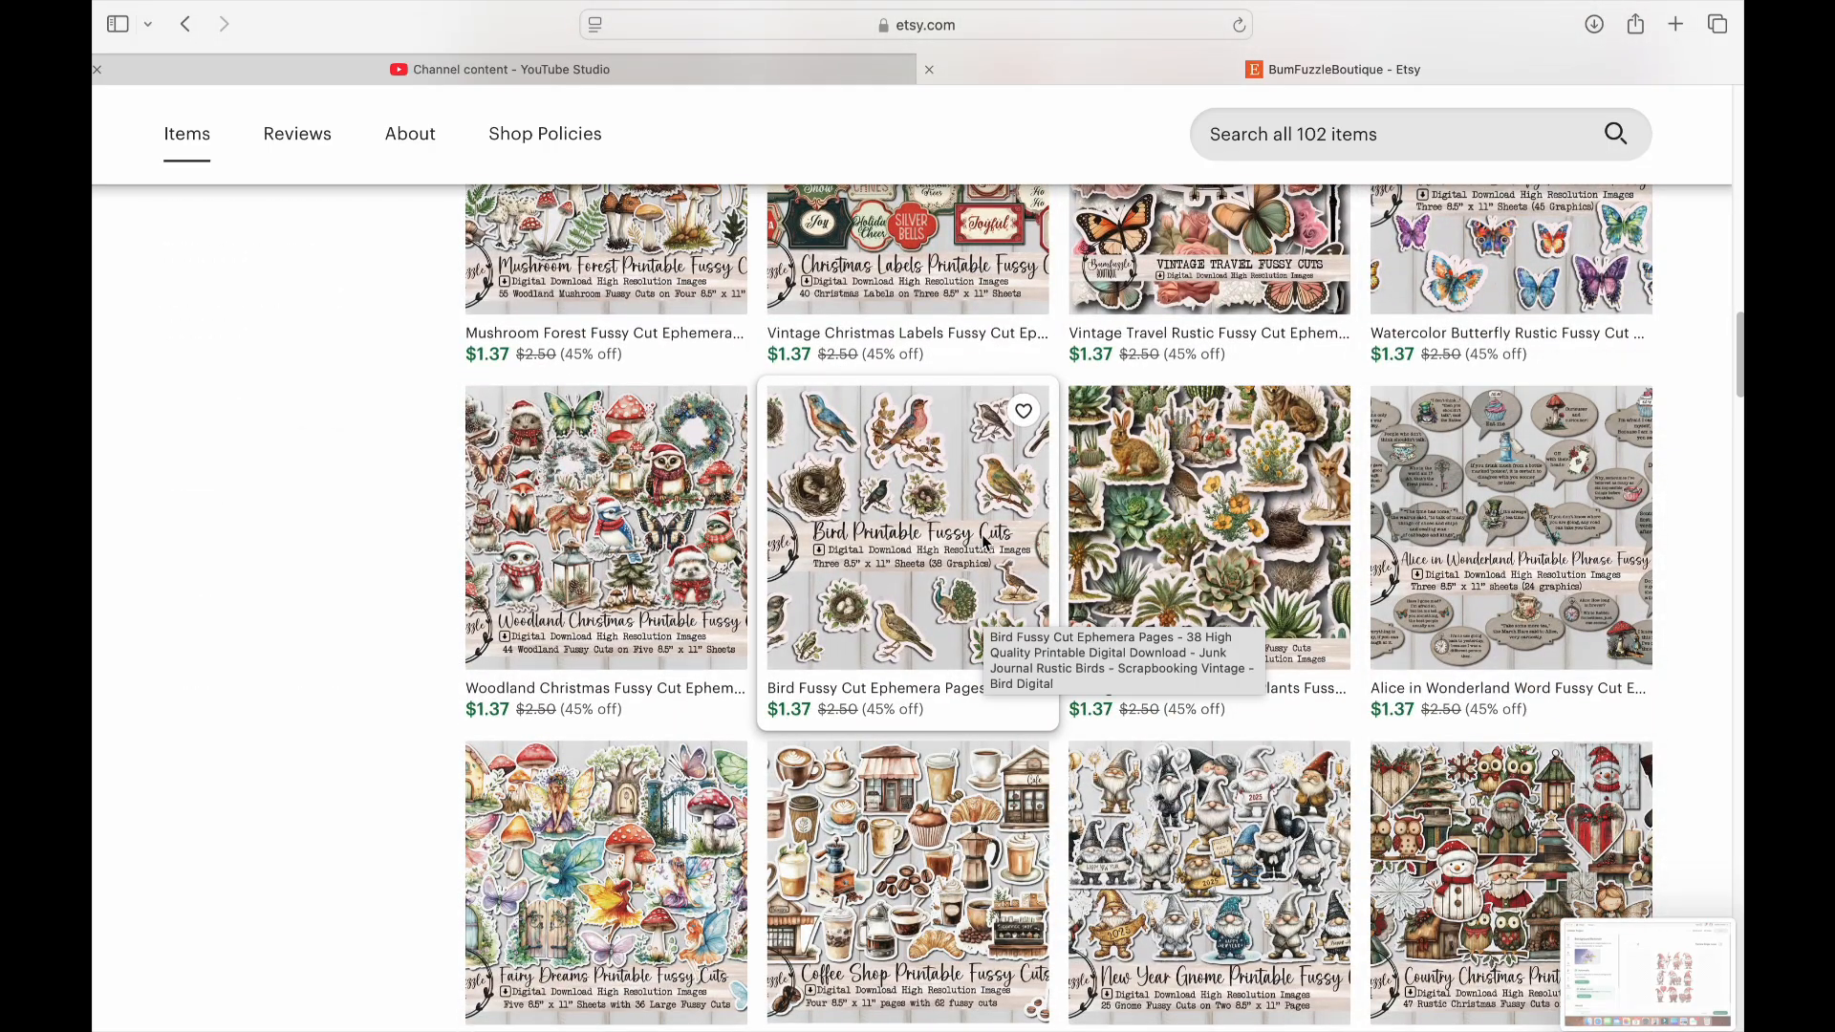
pyautogui.scroll(-1, 1033, 536)
pyautogui.scroll(-6, 1033, 536)
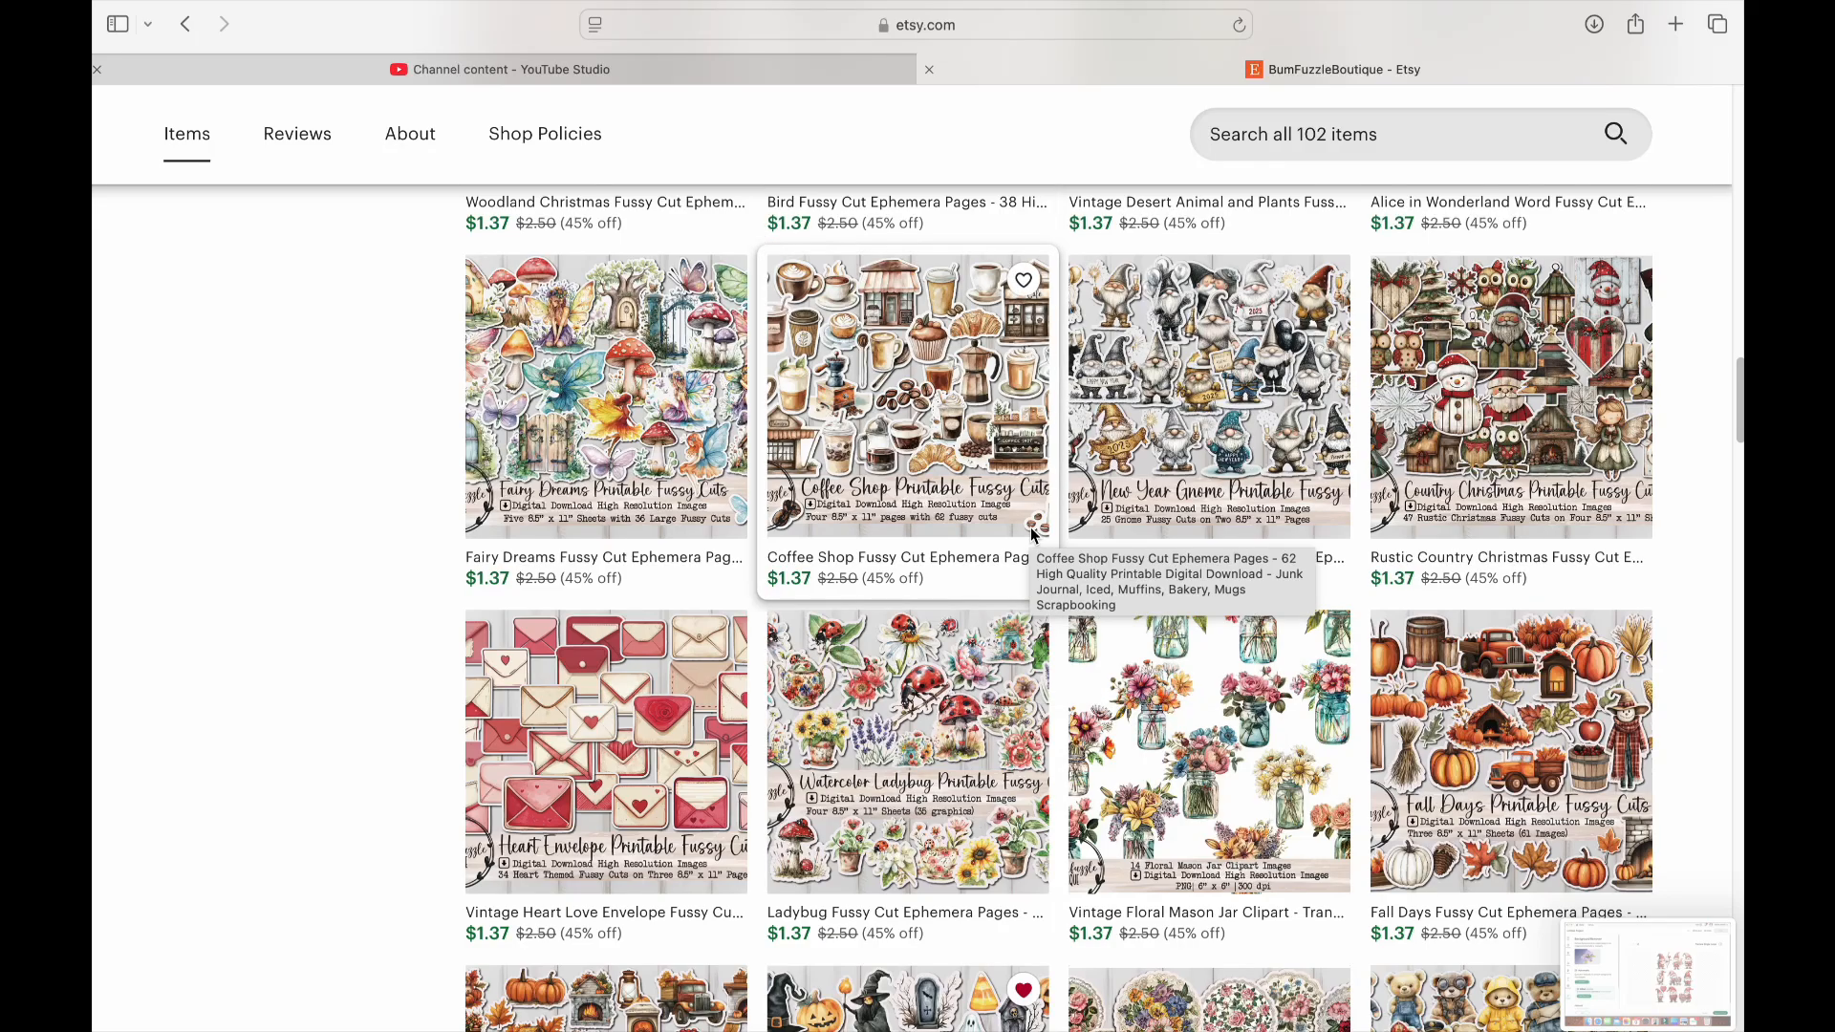
pyautogui.scroll(-3, 1033, 536)
pyautogui.scroll(-5, 1032, 536)
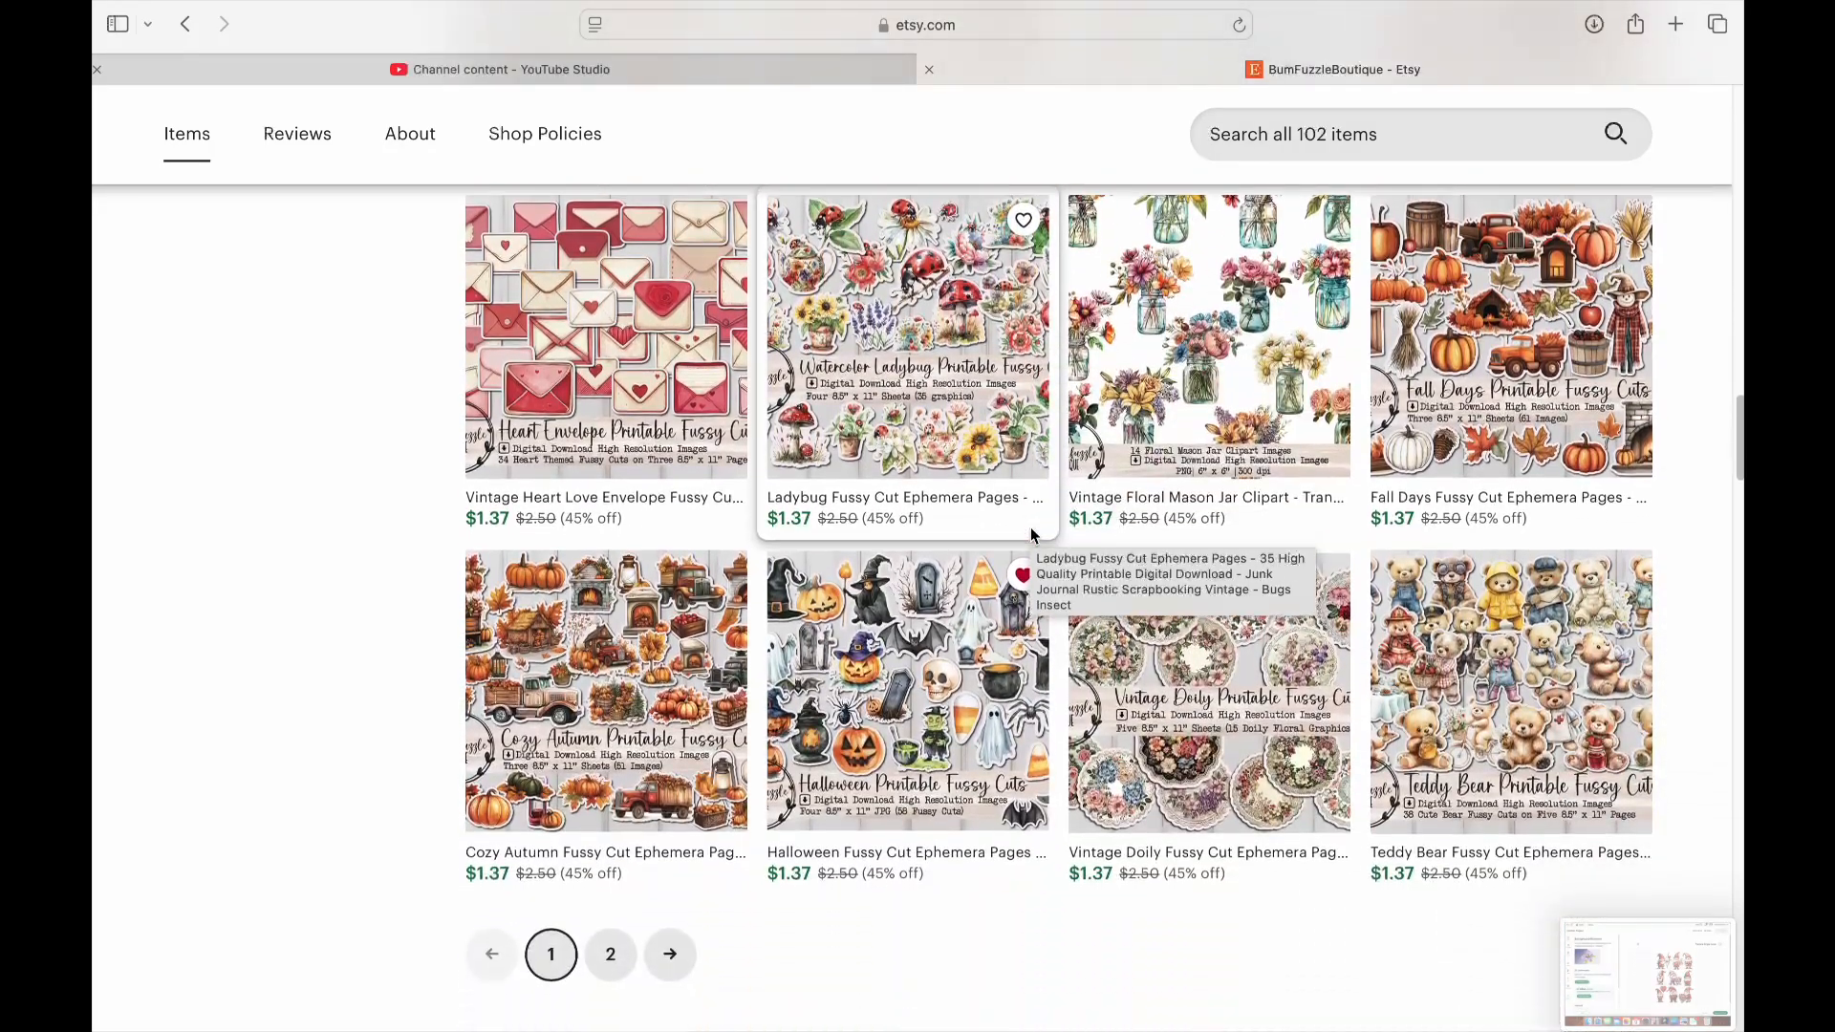
pyautogui.scroll(-6, 1032, 535)
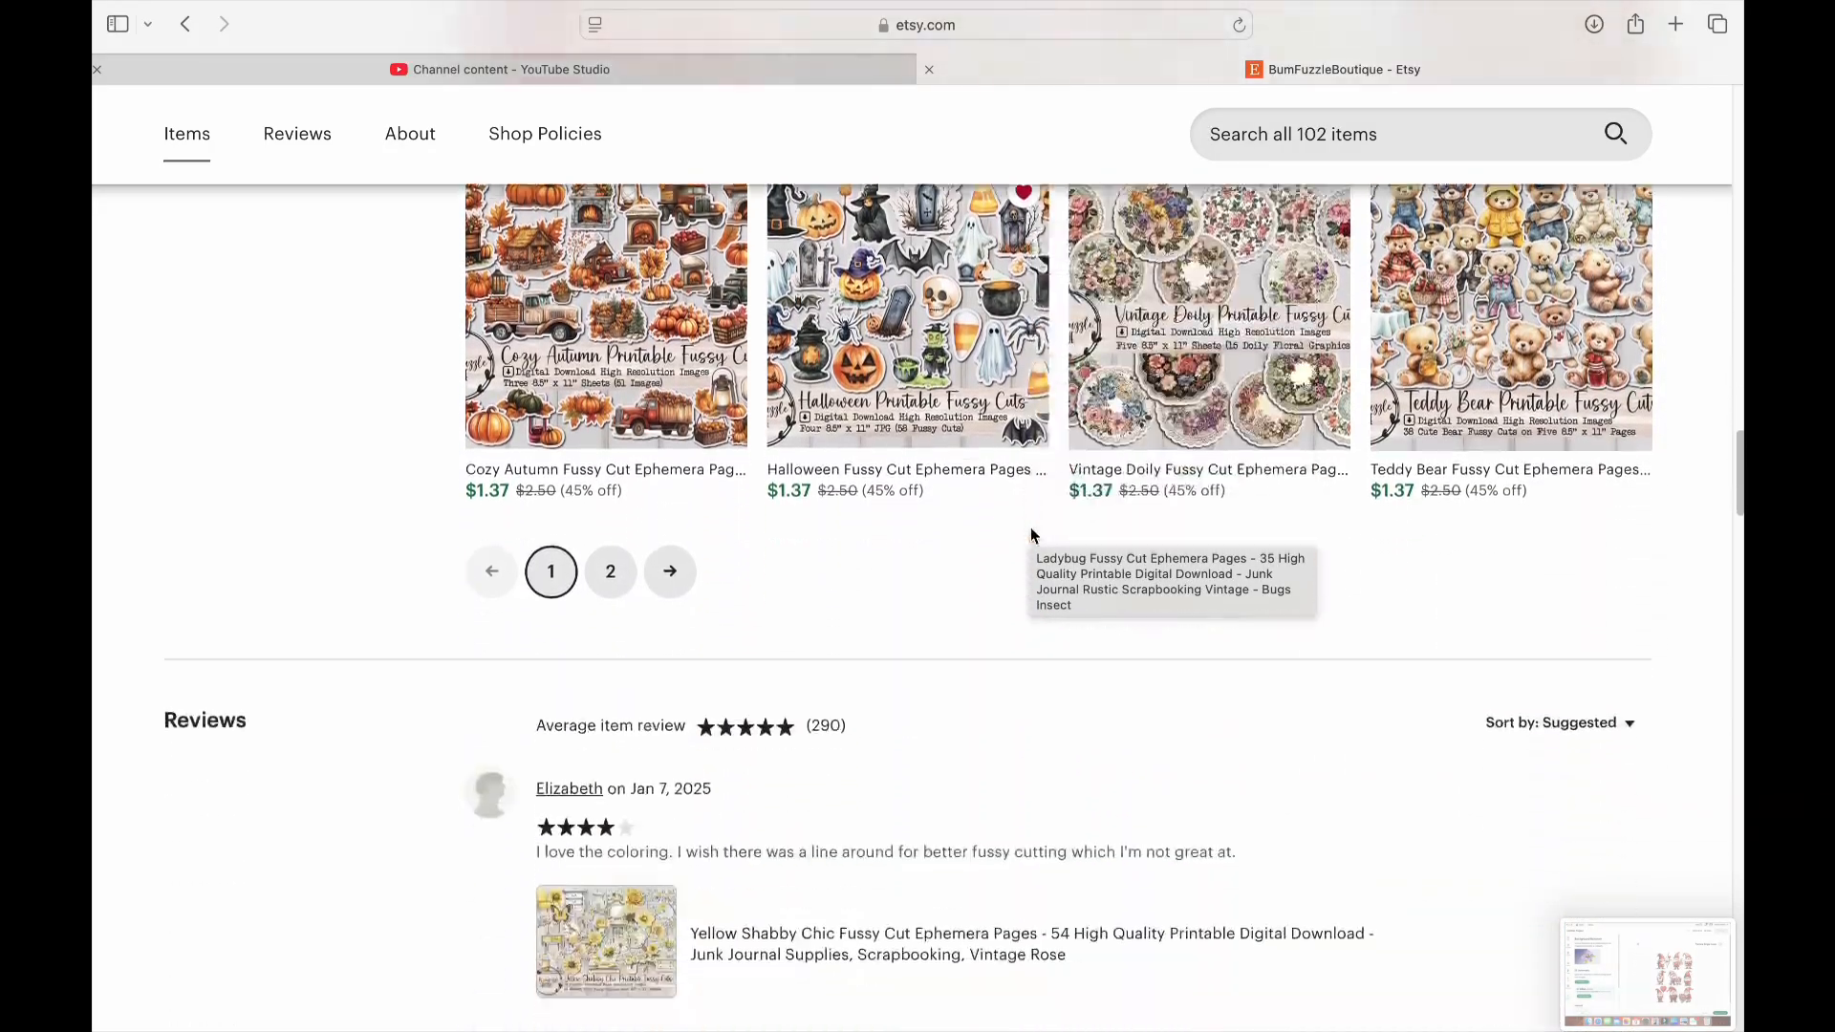
# Examine the second page of the shop's Fussy Cuts/Clipart listings
pyautogui.click(616, 520)
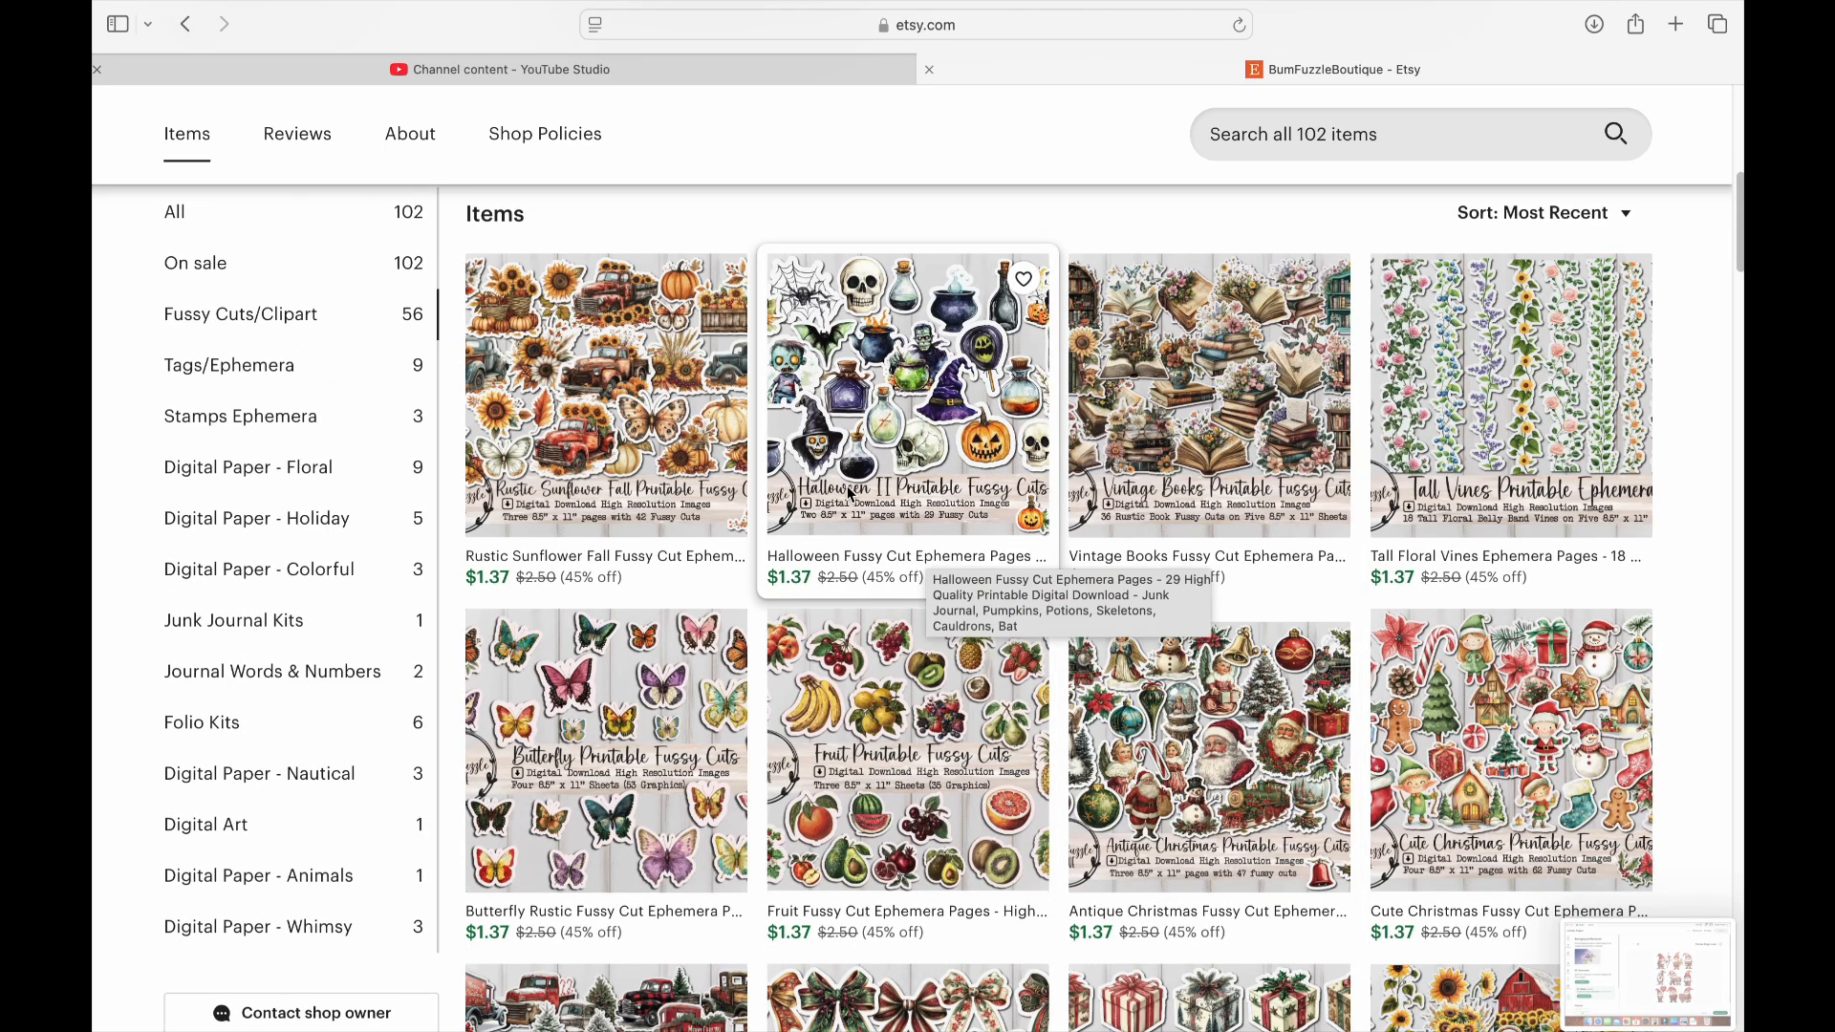
pyautogui.scroll(-10, 941, 435)
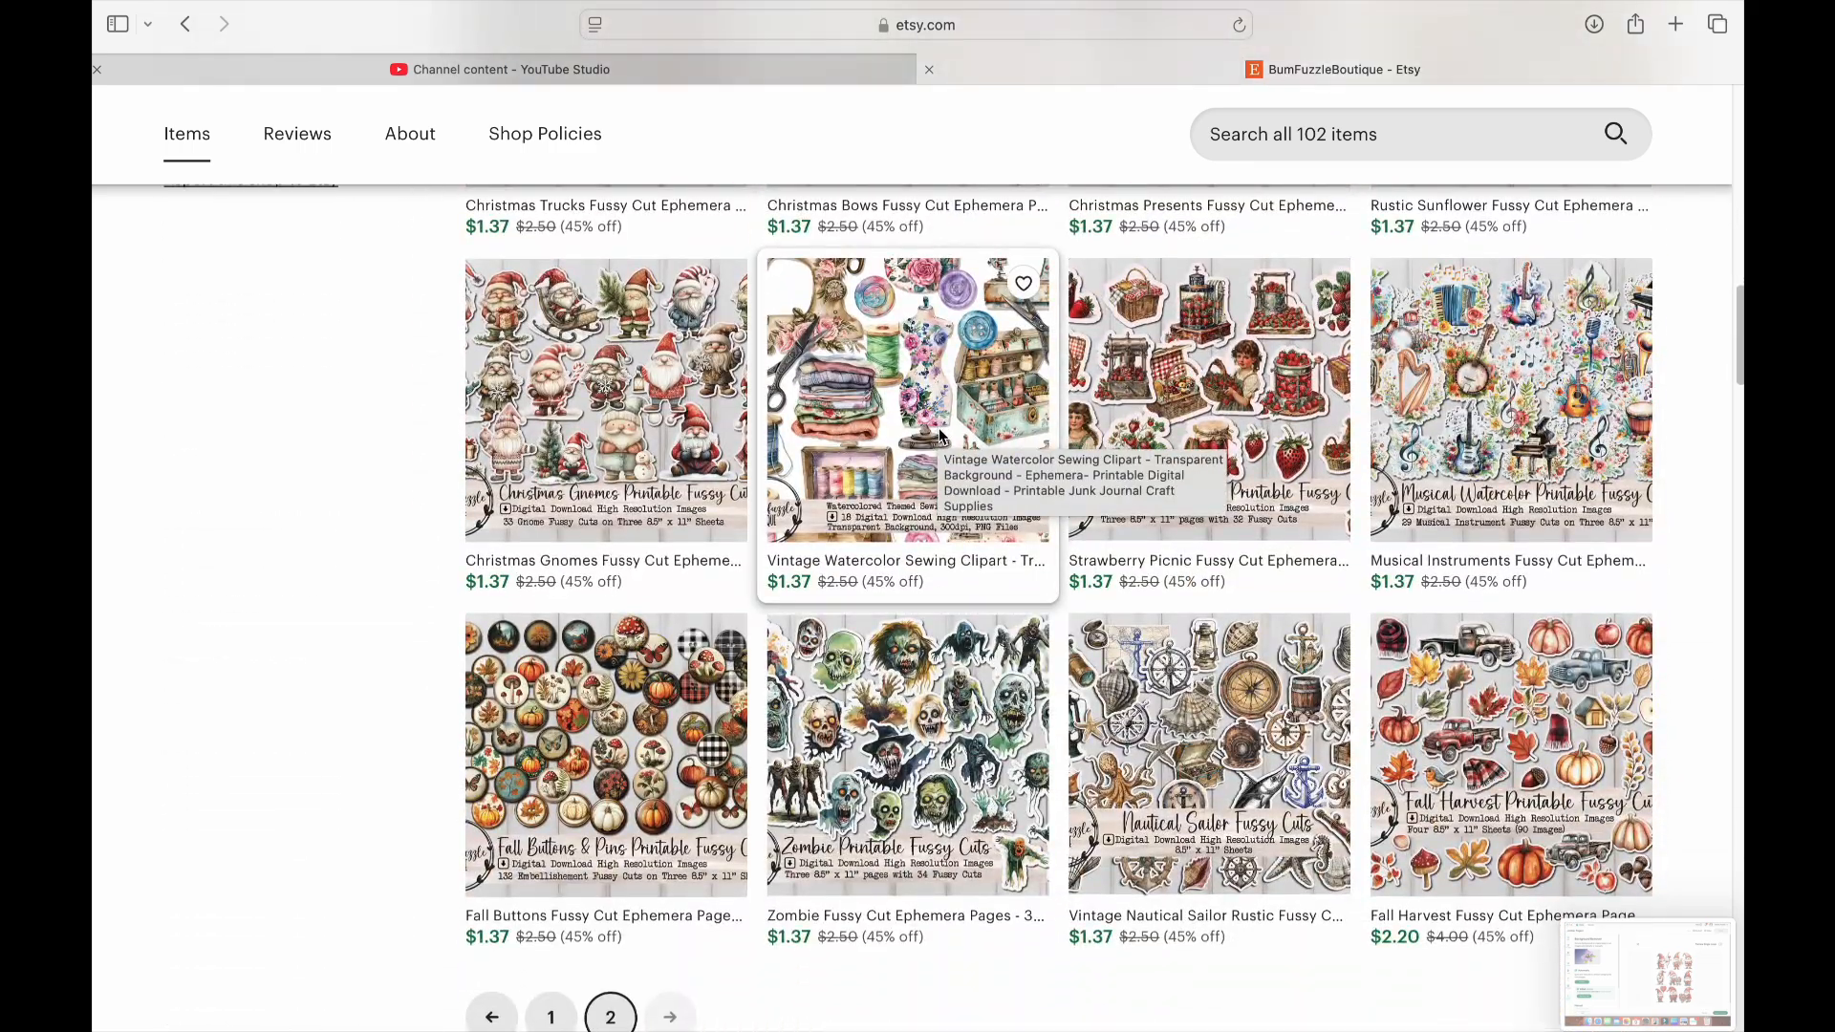
pyautogui.scroll(-1, 942, 435)
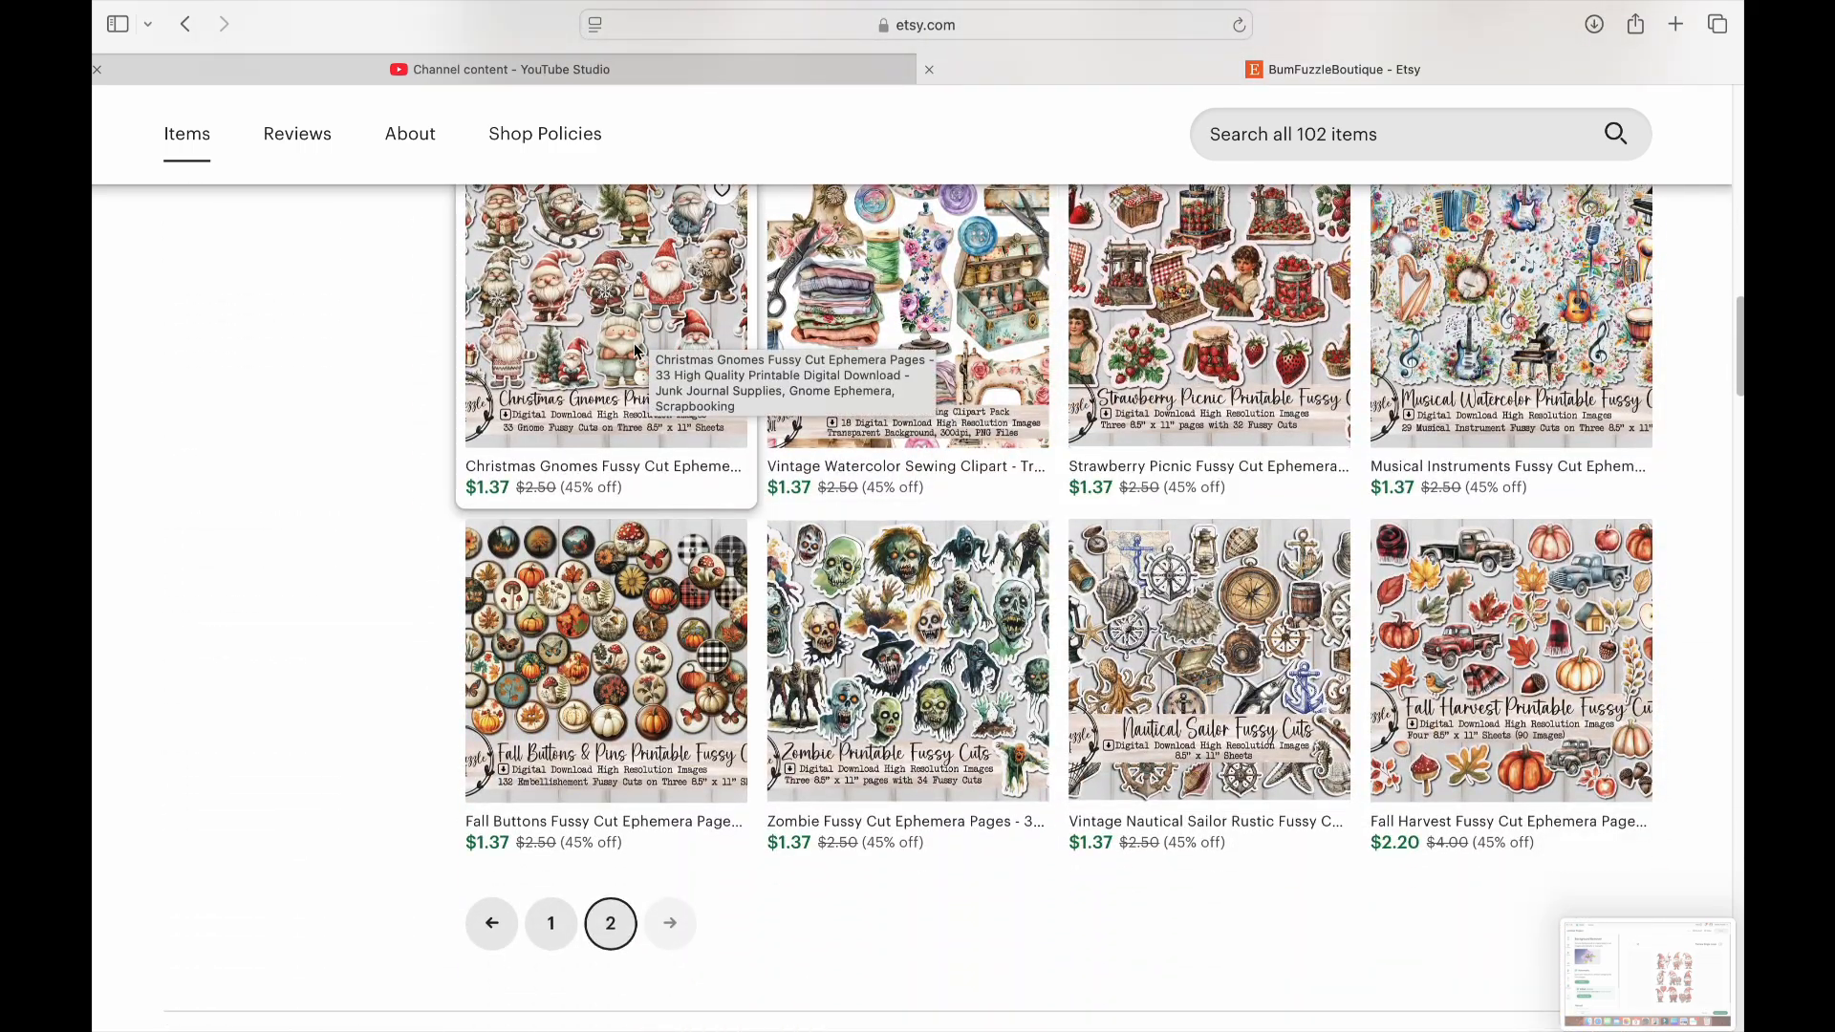
# Return to the start of the shop page and open the account's purchases
pyautogui.scroll(15, 804, 573)
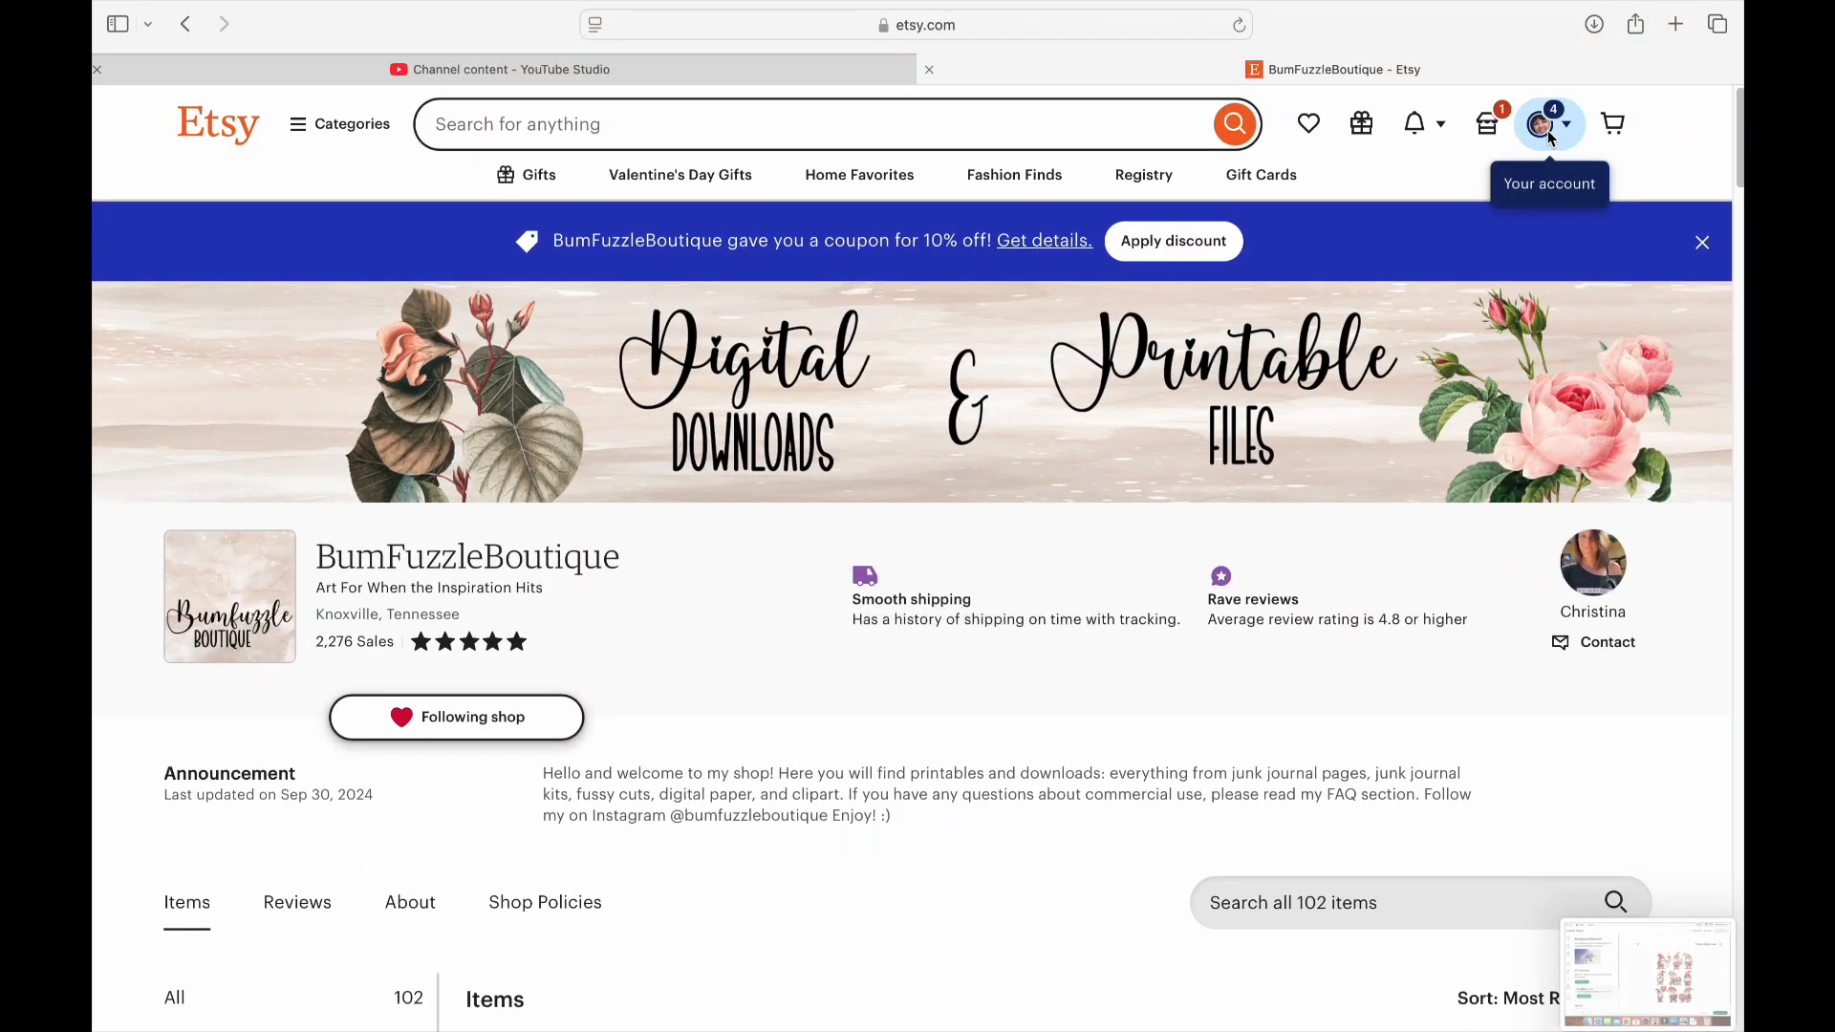
pyautogui.click(1549, 127)
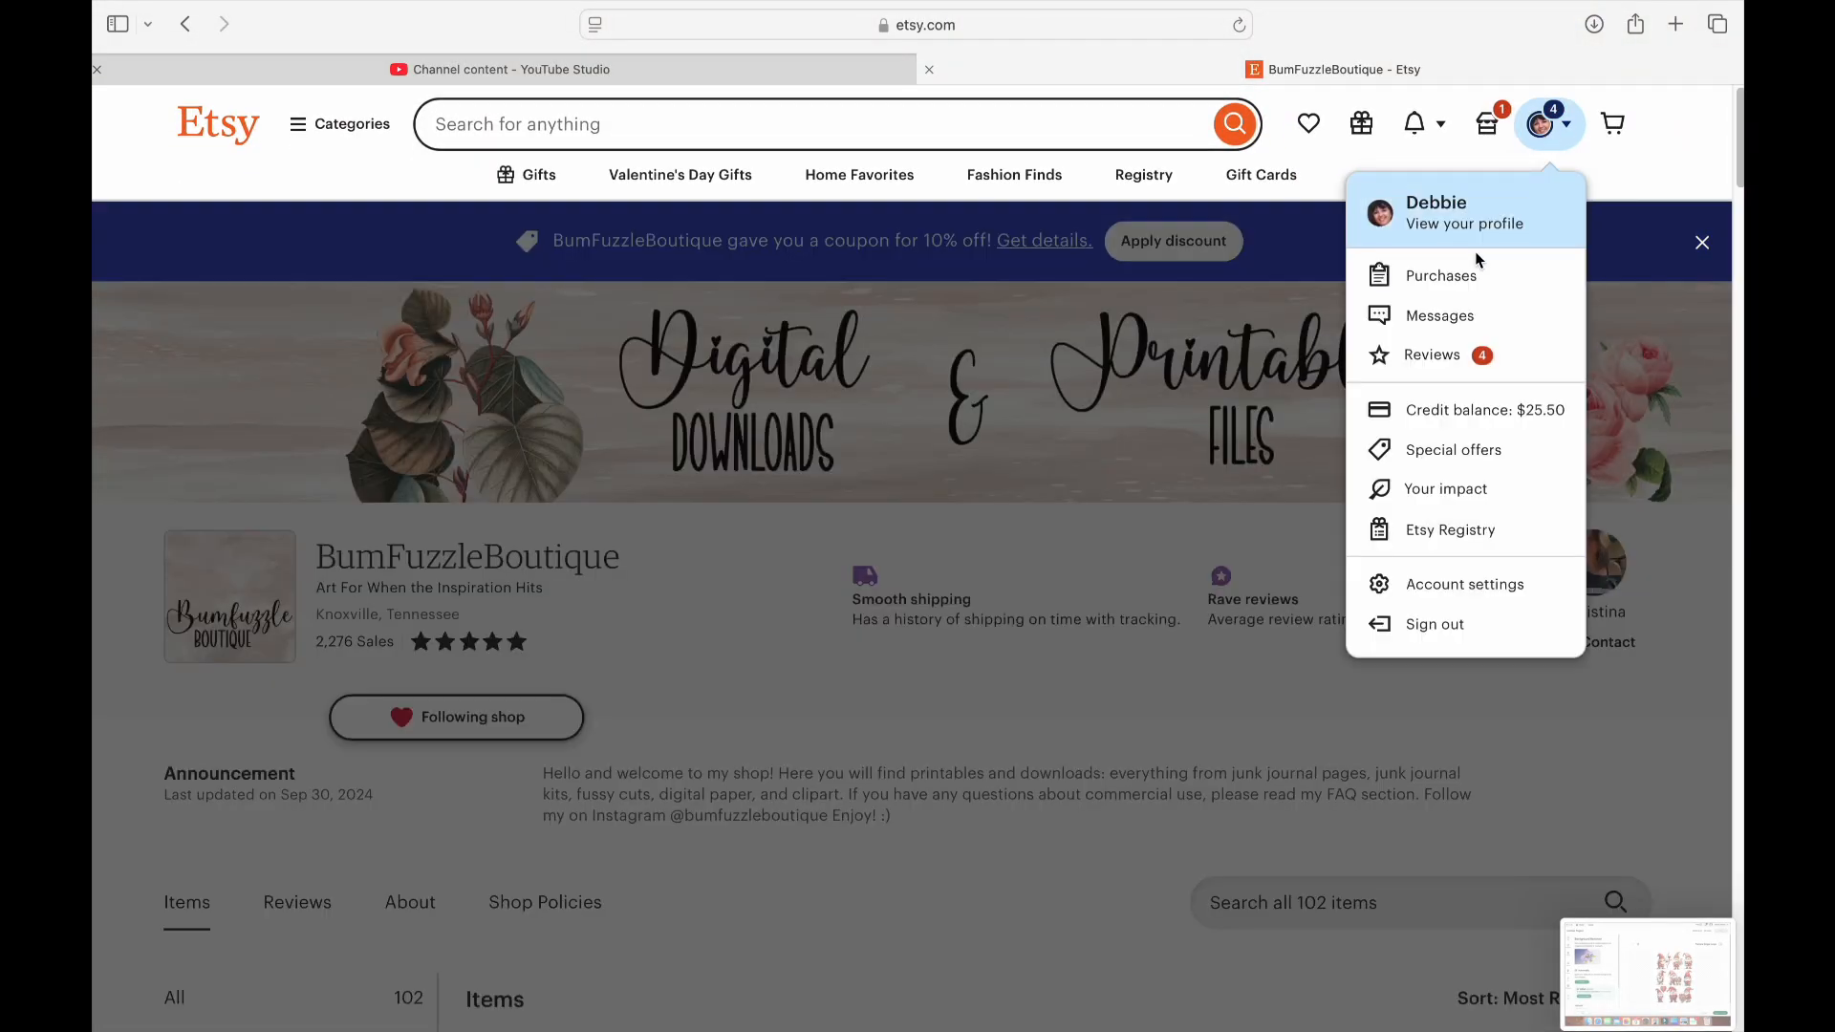
pyautogui.click(1462, 275)
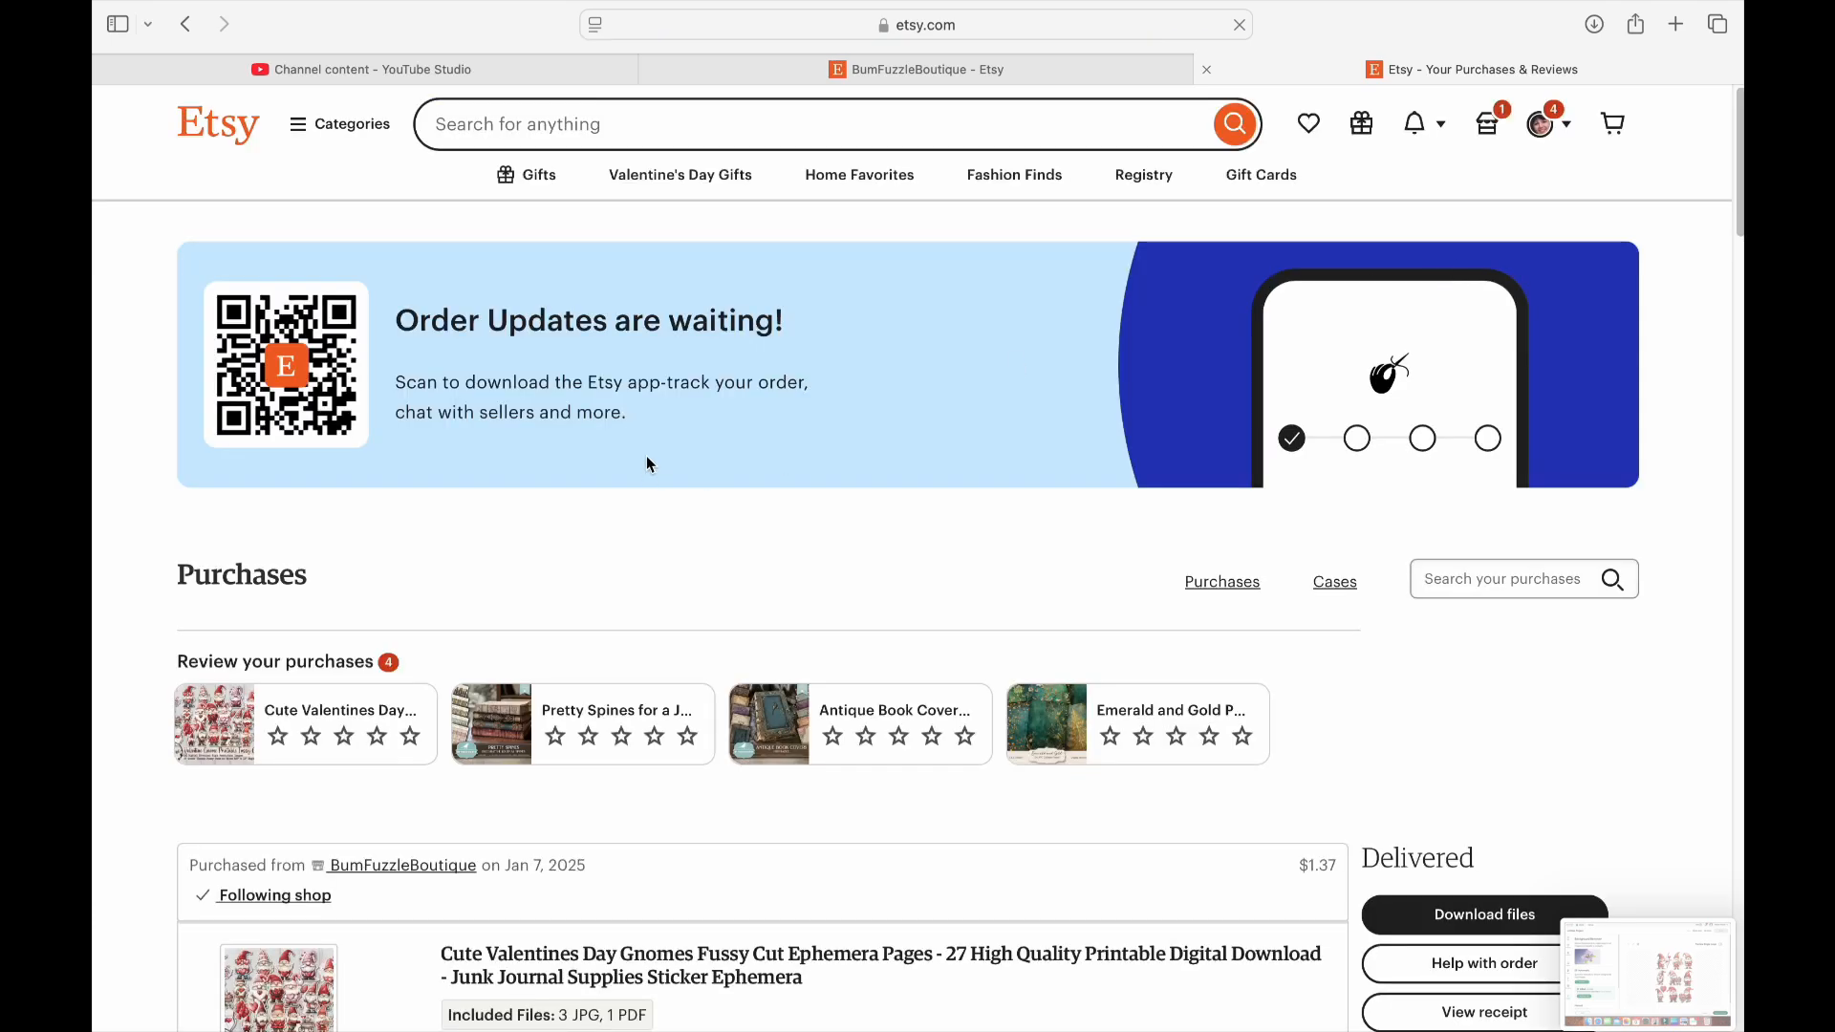
# Open the files of the Cute Valentines Day Gnomes purchase and download DA97A.jpg
pyautogui.scroll(-7, 900, 339)
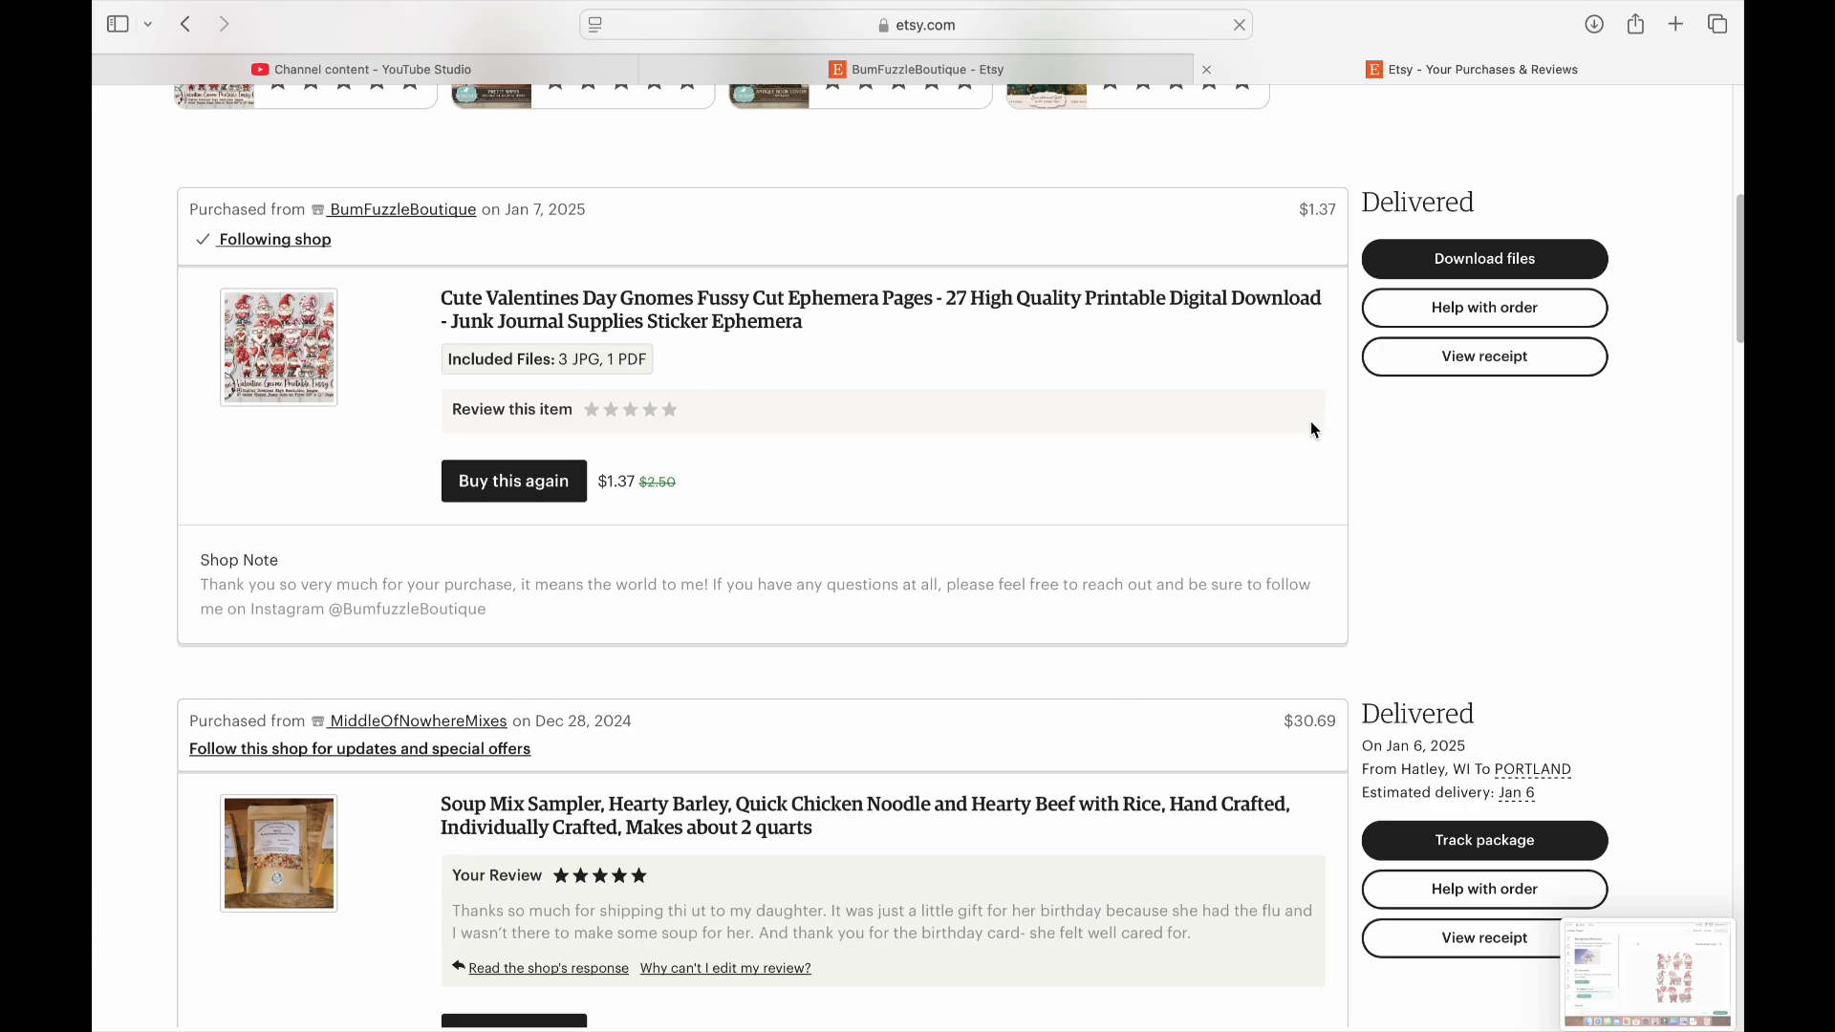
pyautogui.scroll(1, 1264, 387)
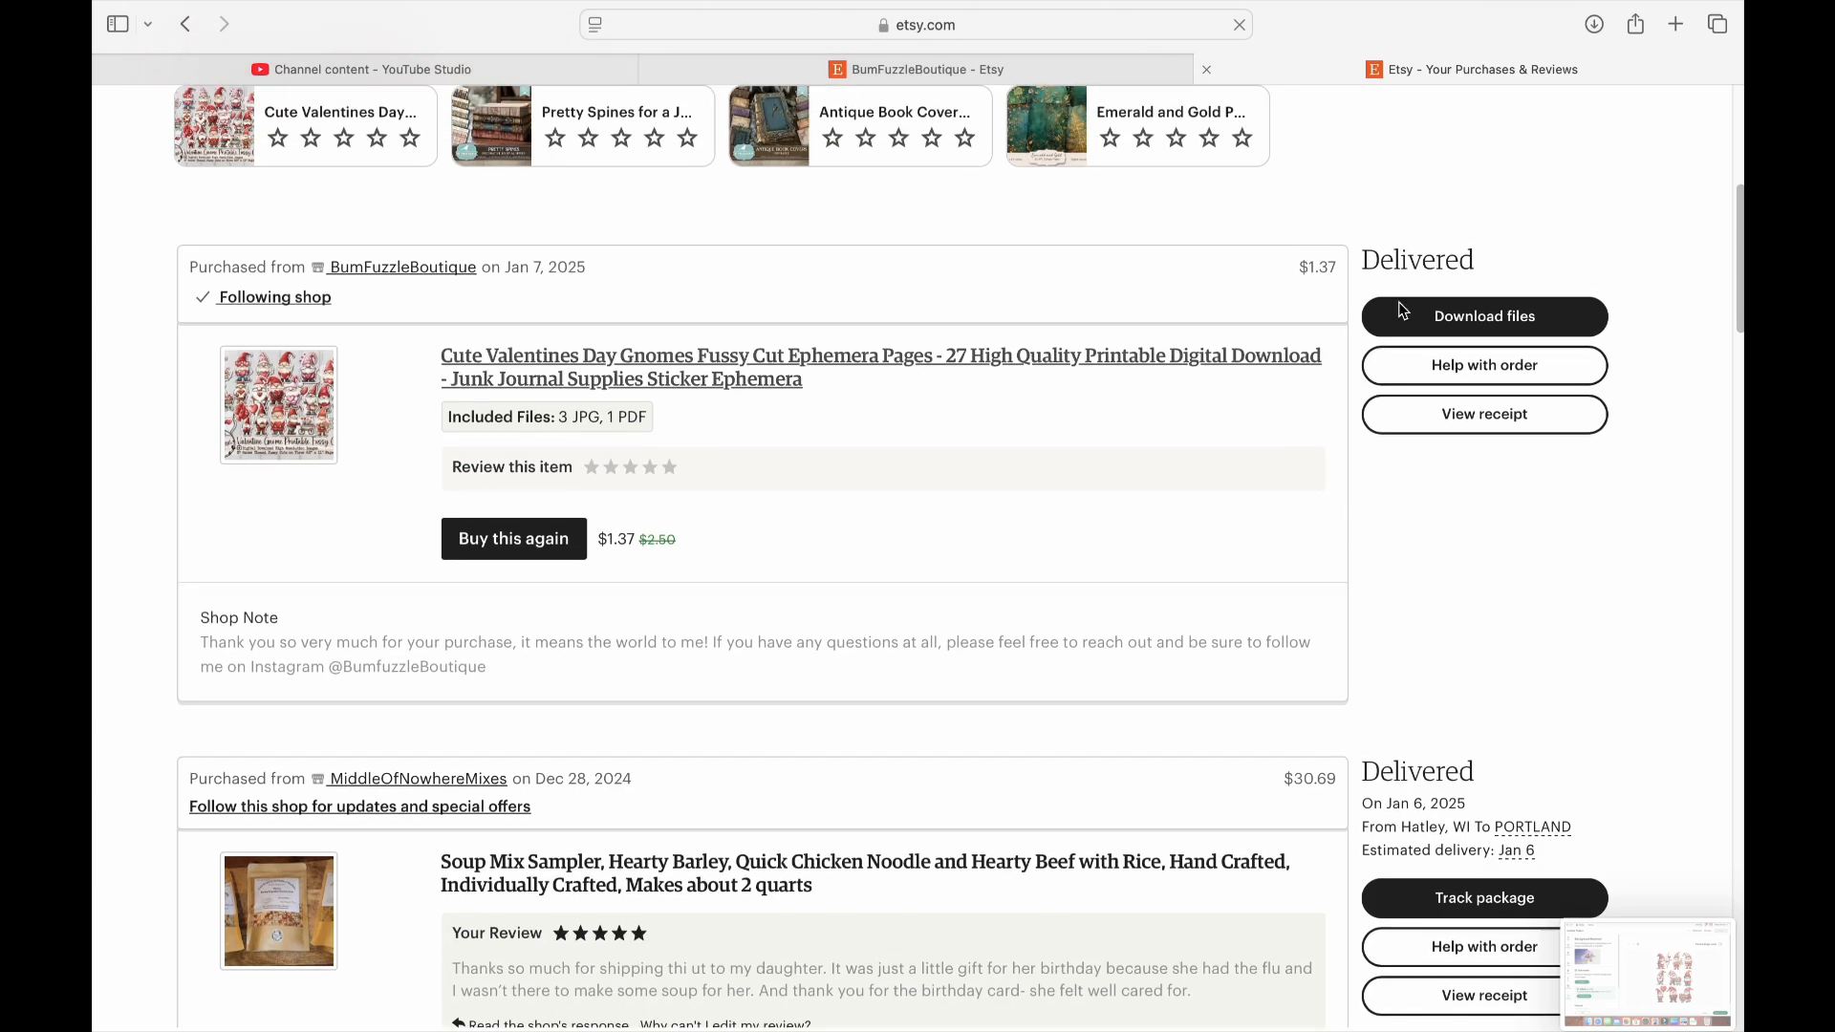
pyautogui.click(1477, 320)
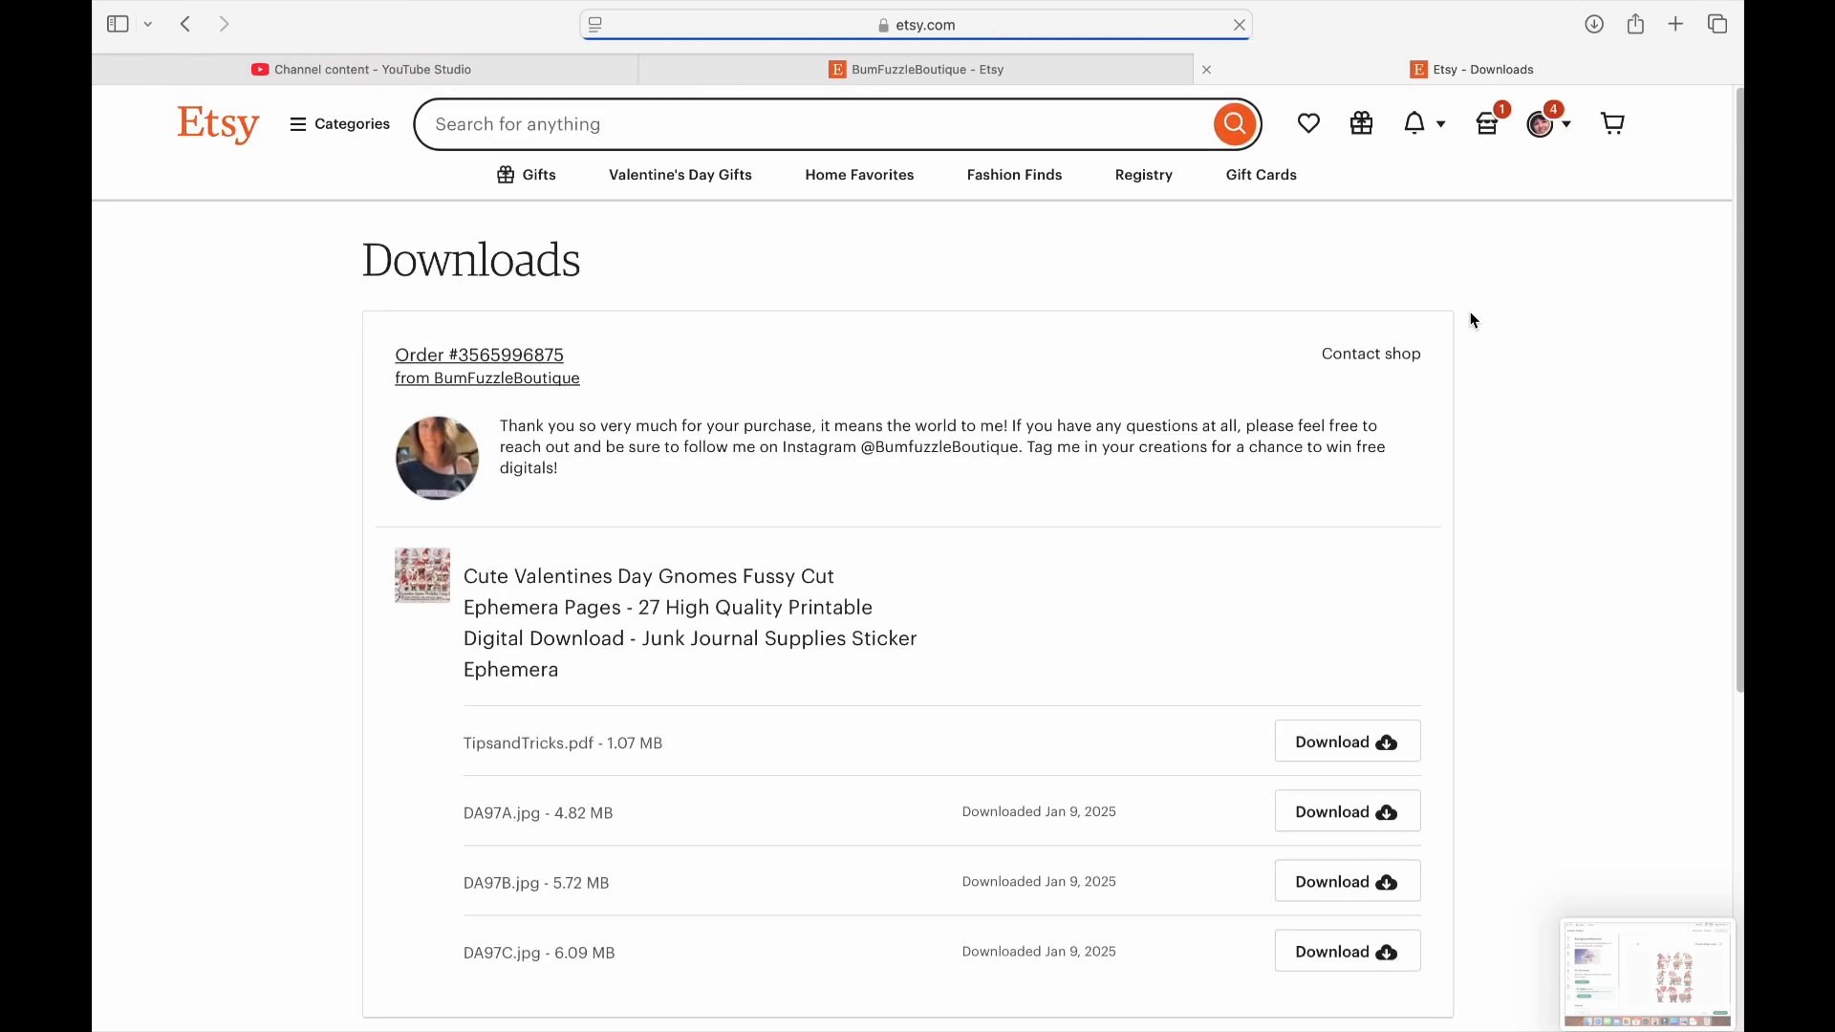
pyautogui.scroll(-2, 997, 808)
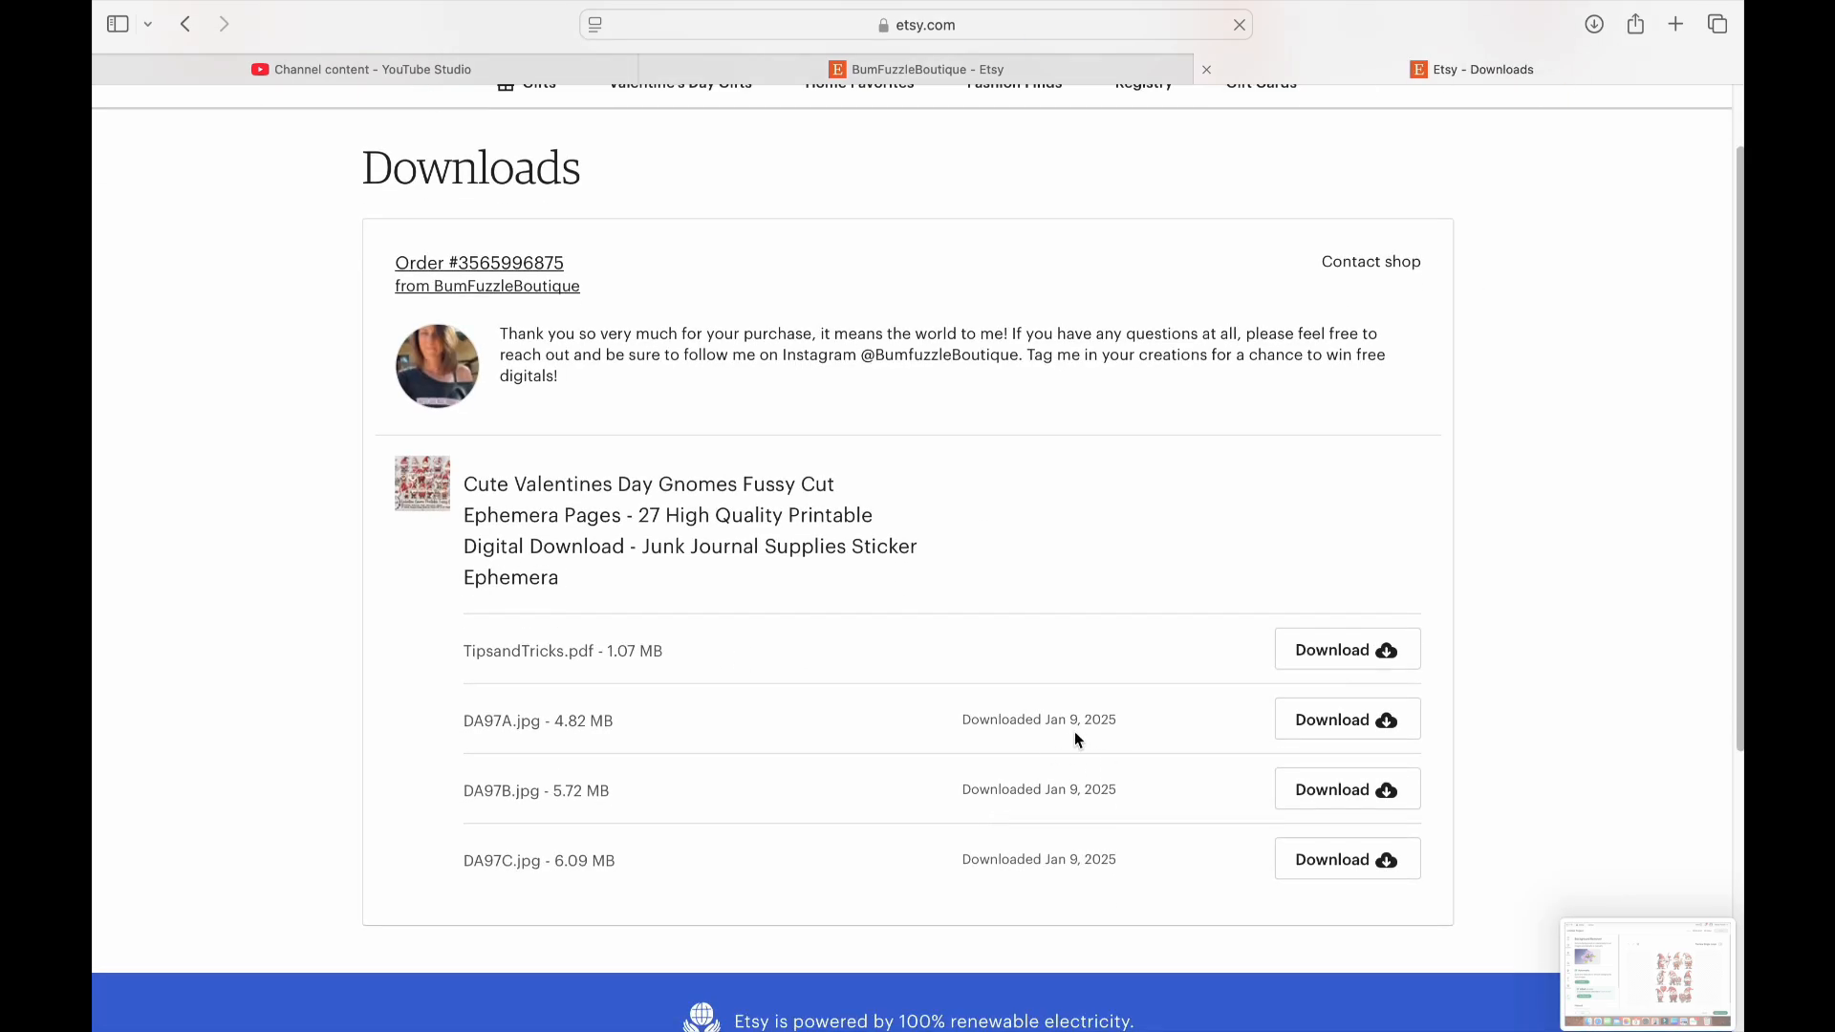
pyautogui.click(1346, 719)
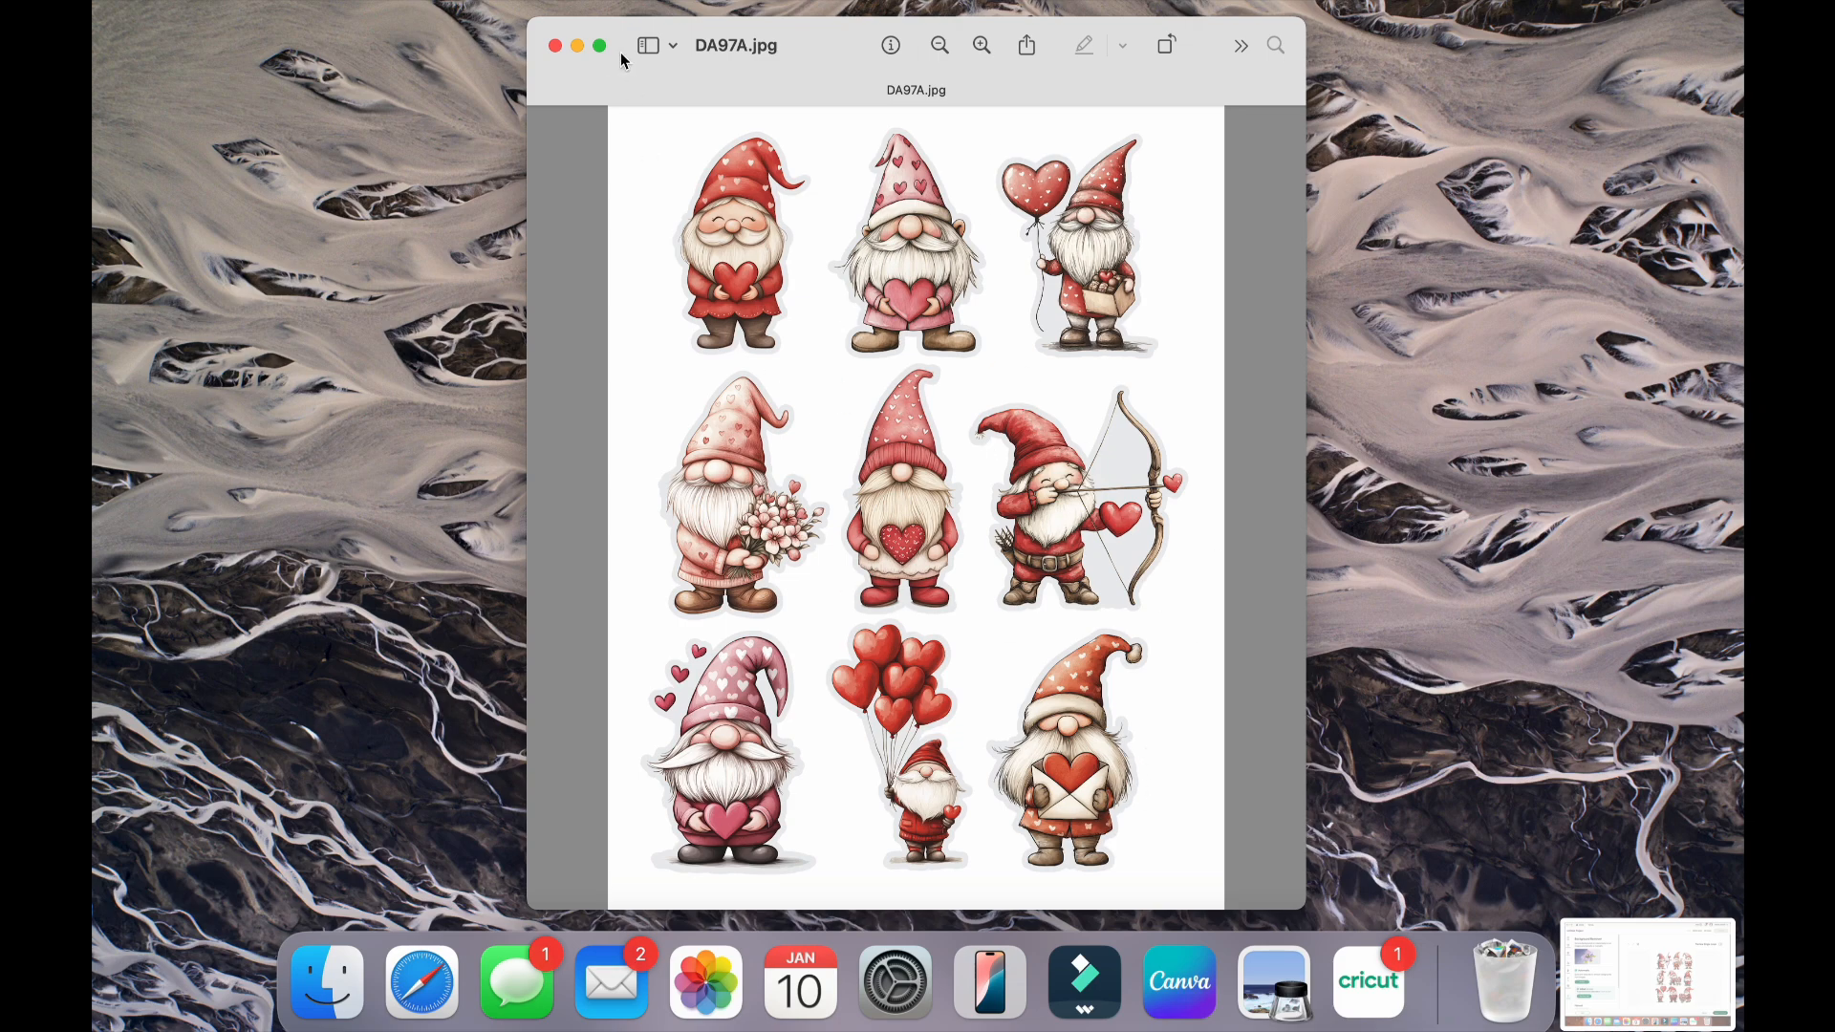
# Close the DA97A.jpg preview, switch to Cricut Design Space, and start a new blank project without taking the Cricut Access offer
pyautogui.click(553, 46)
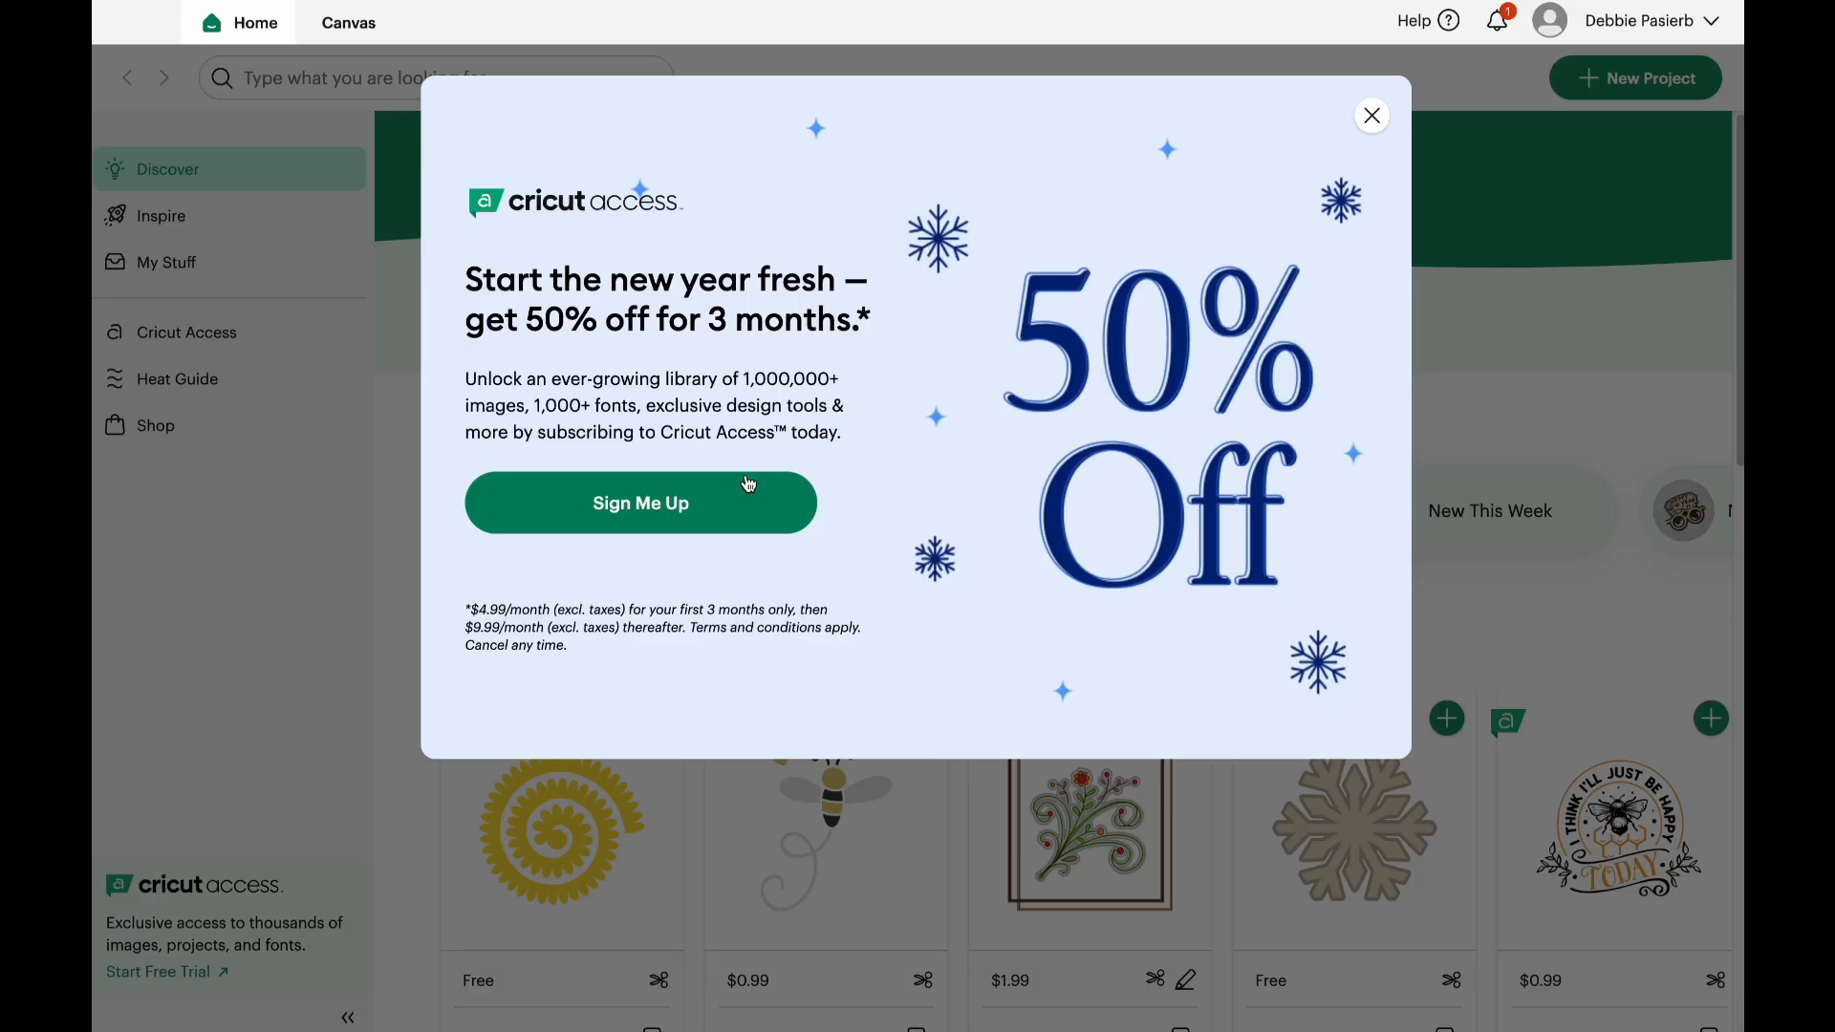
pyautogui.click(1371, 116)
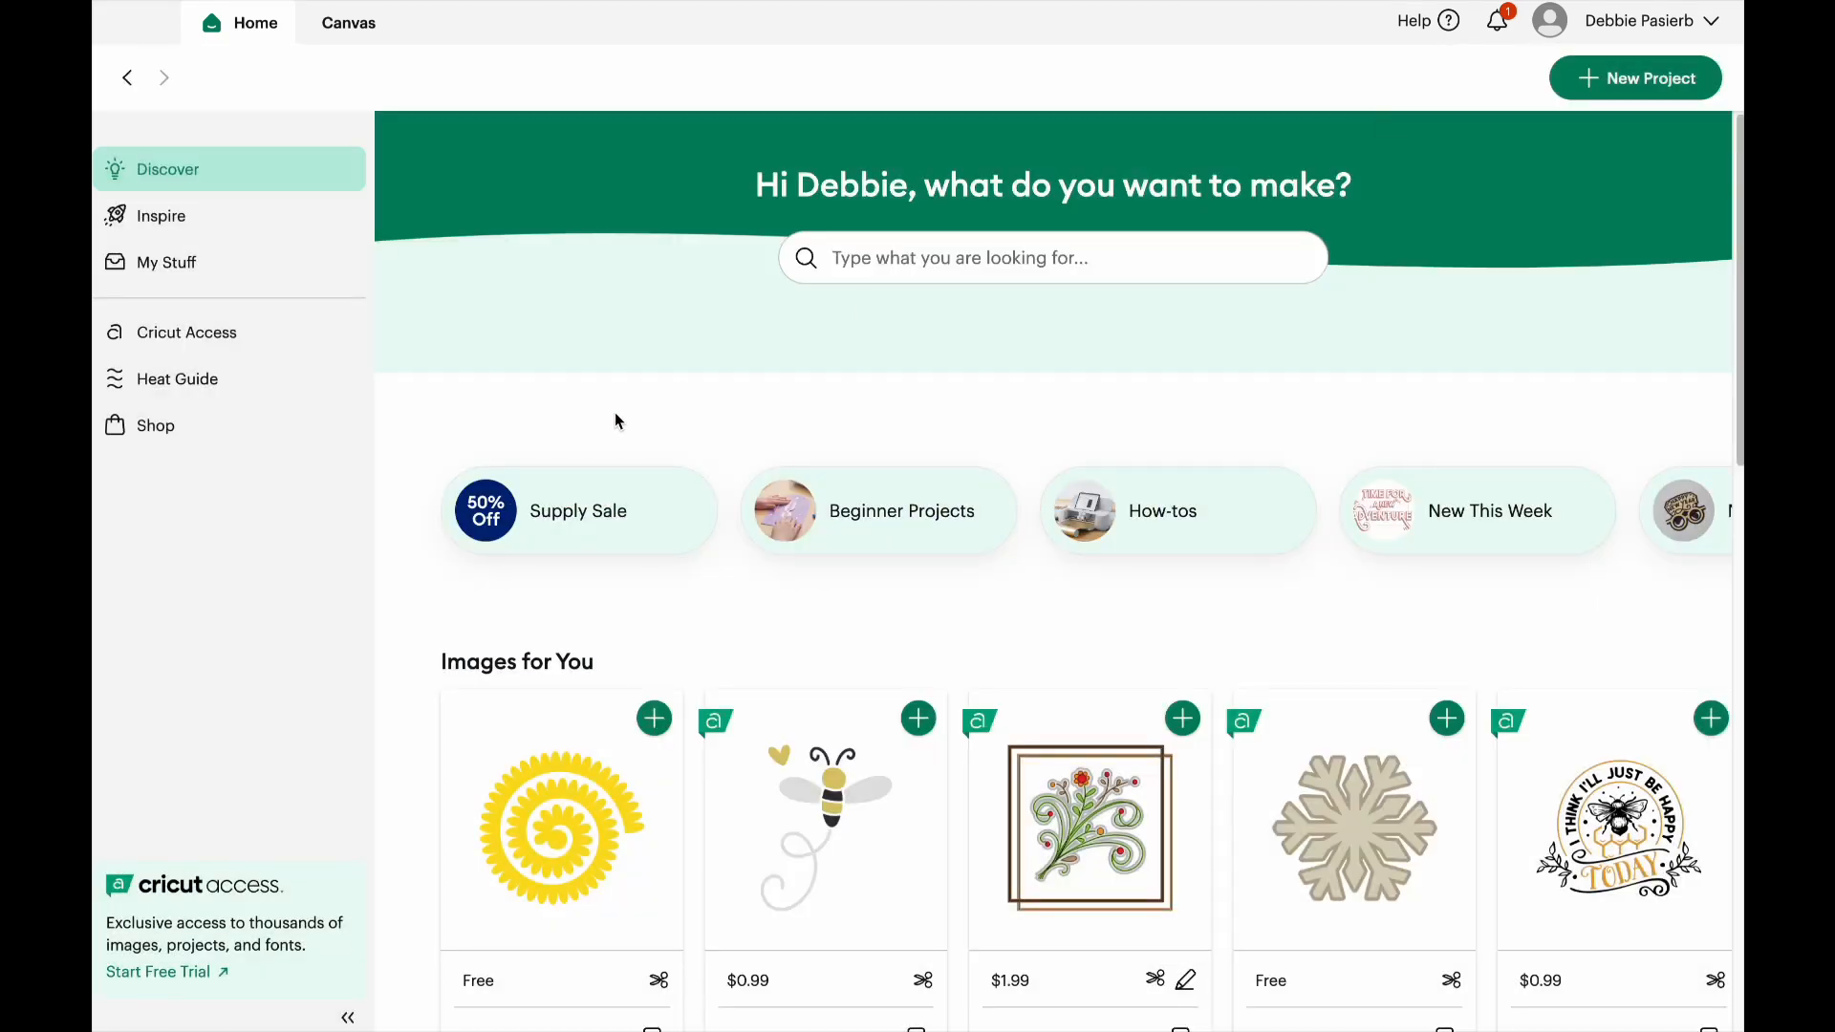
pyautogui.click(1589, 85)
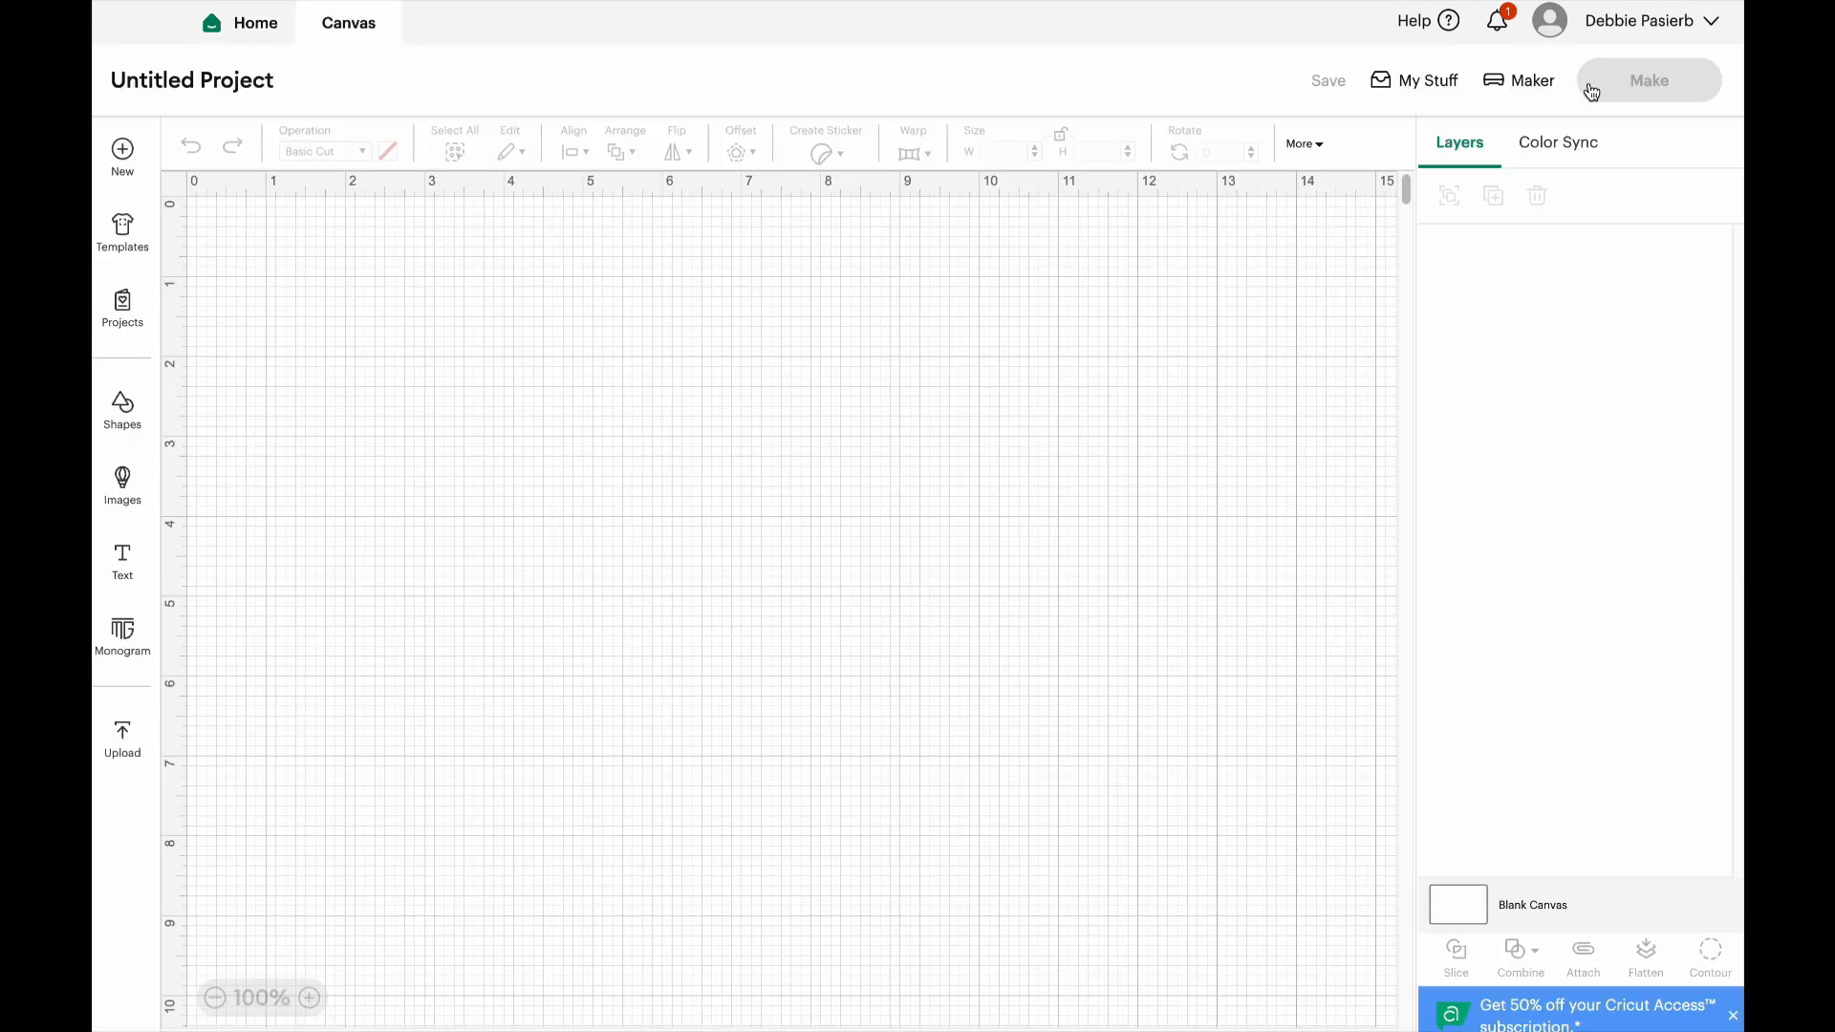
# Upload one of the Valentine gnome sheet JPGs from the Downloads folder and continue to the Background Remover
pyautogui.click(134, 735)
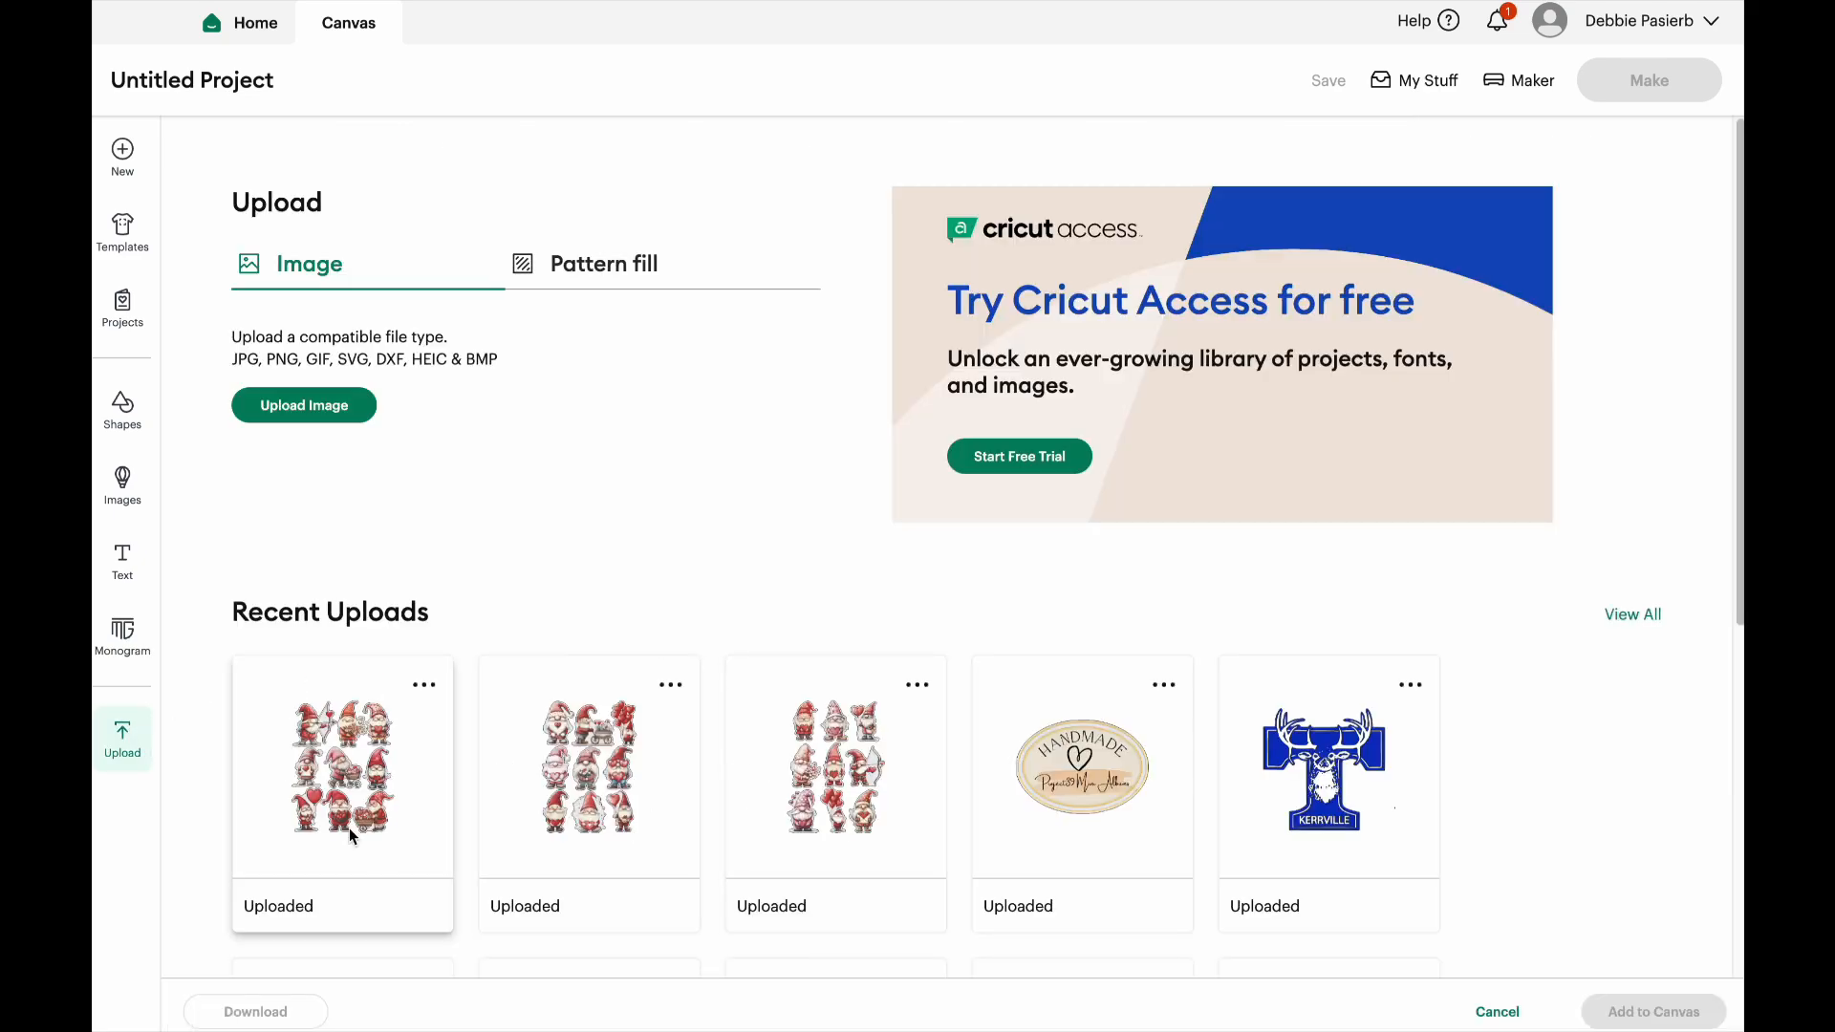
pyautogui.click(303, 407)
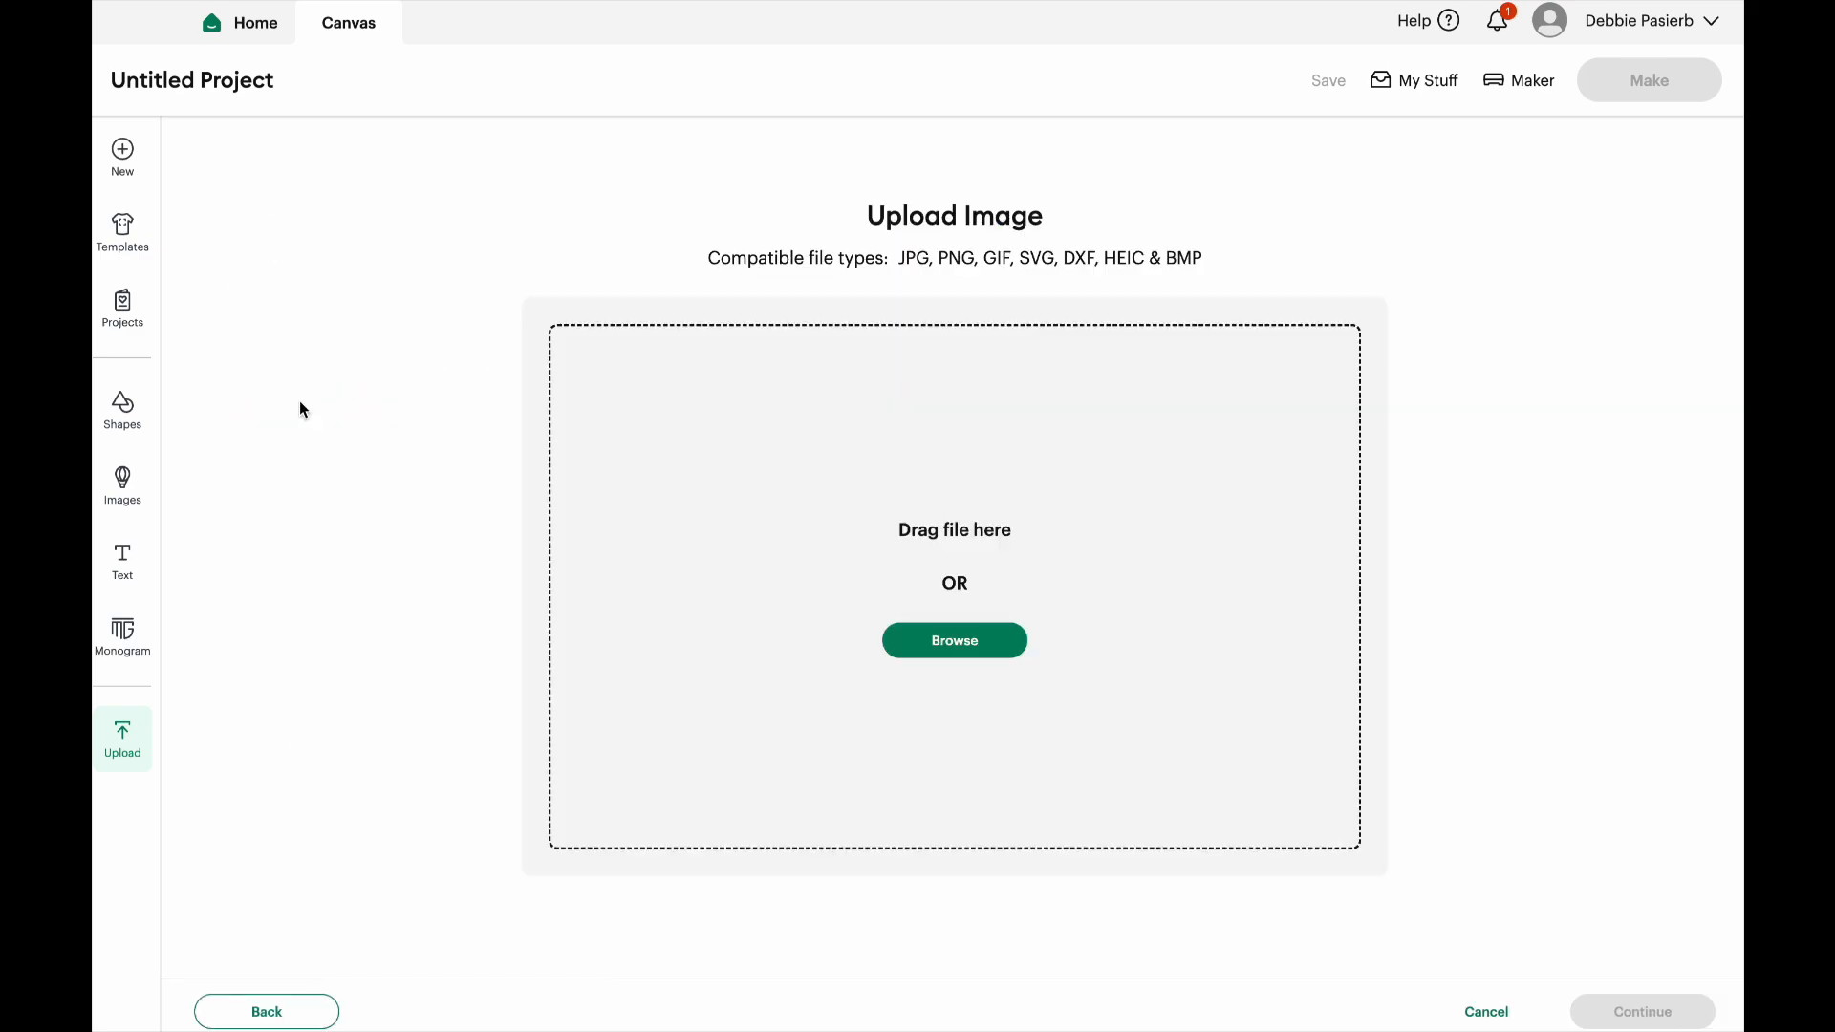
pyautogui.click(967, 660)
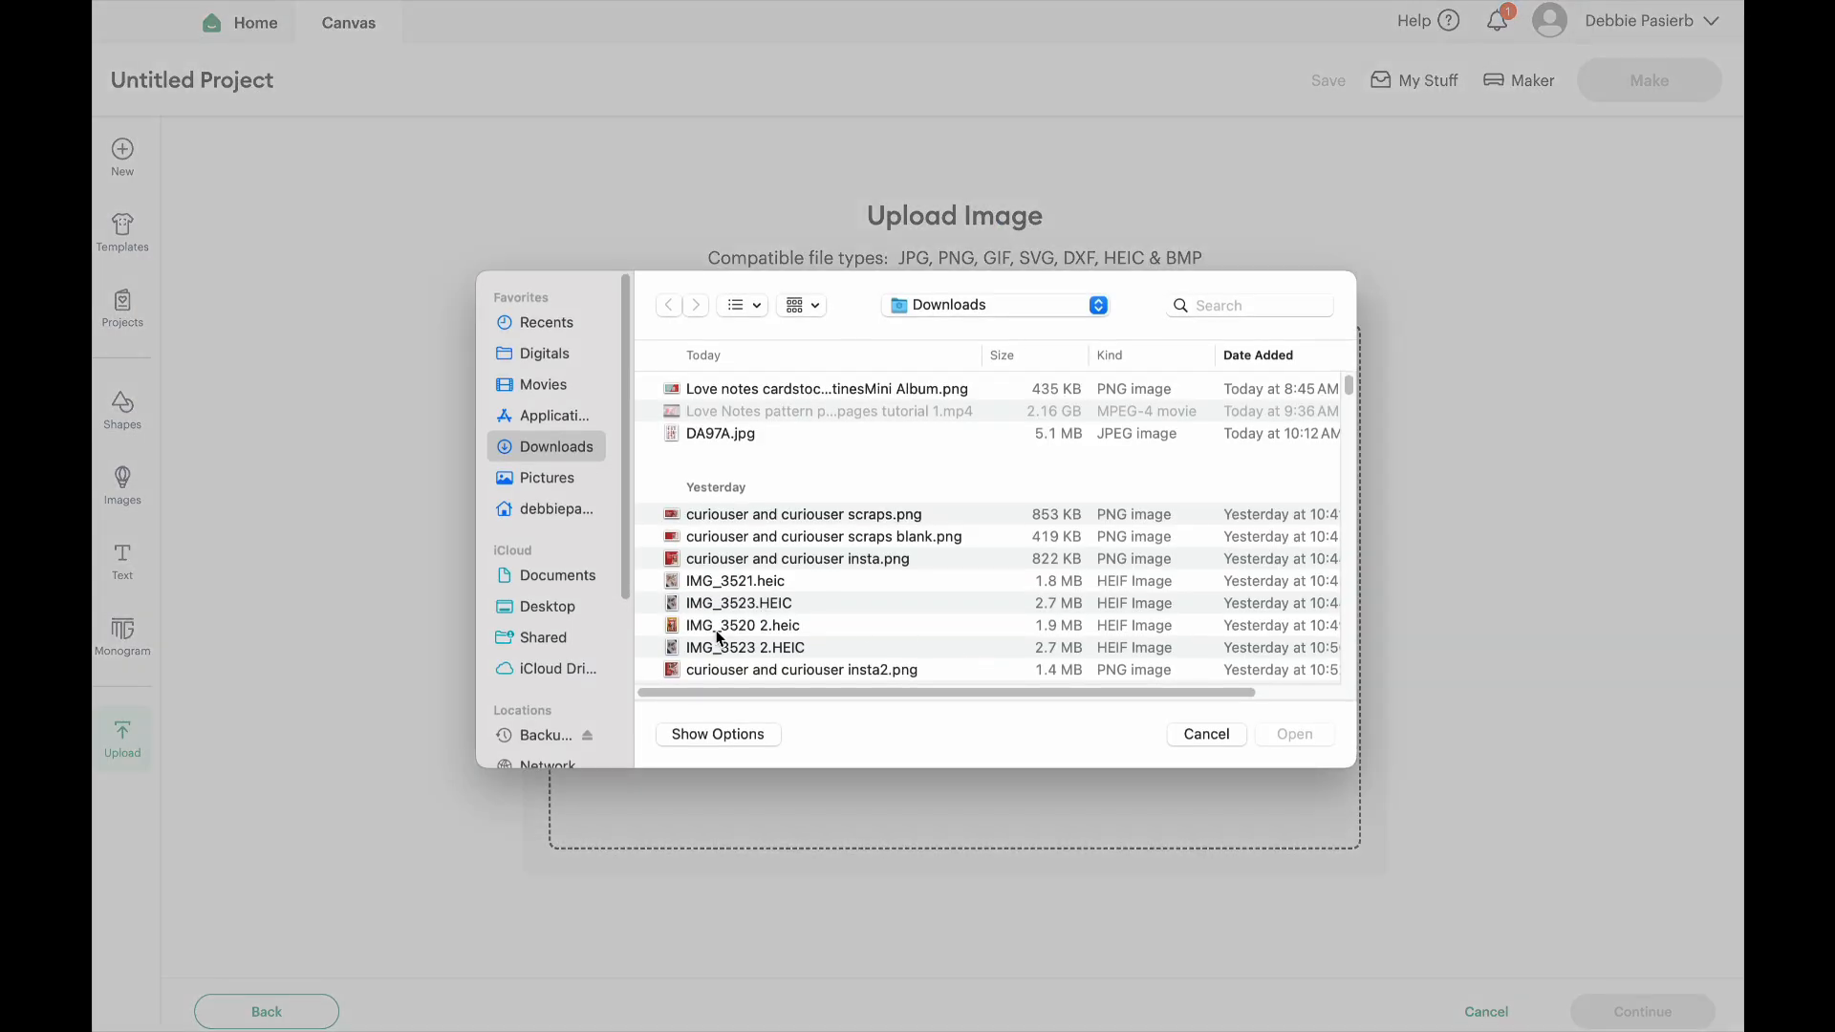
pyautogui.scroll(-10, 719, 633)
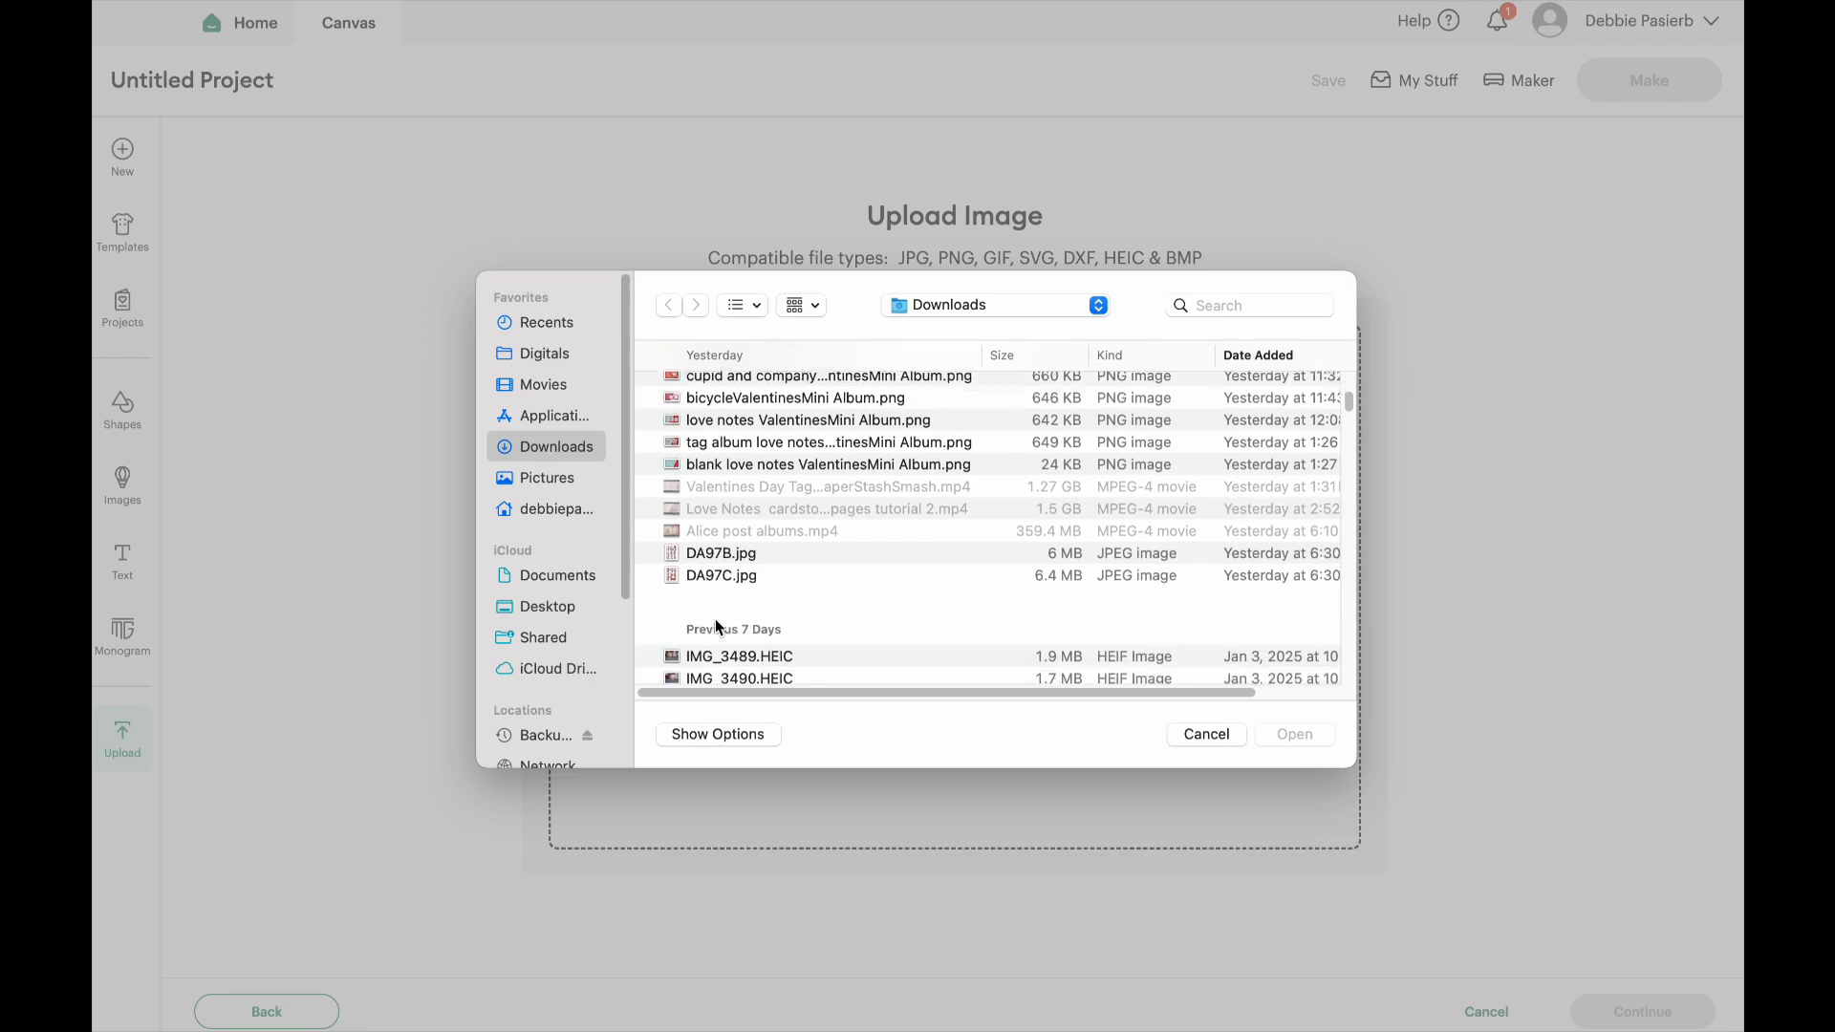
pyautogui.scroll(-2, 717, 621)
pyautogui.doubleClick(701, 491)
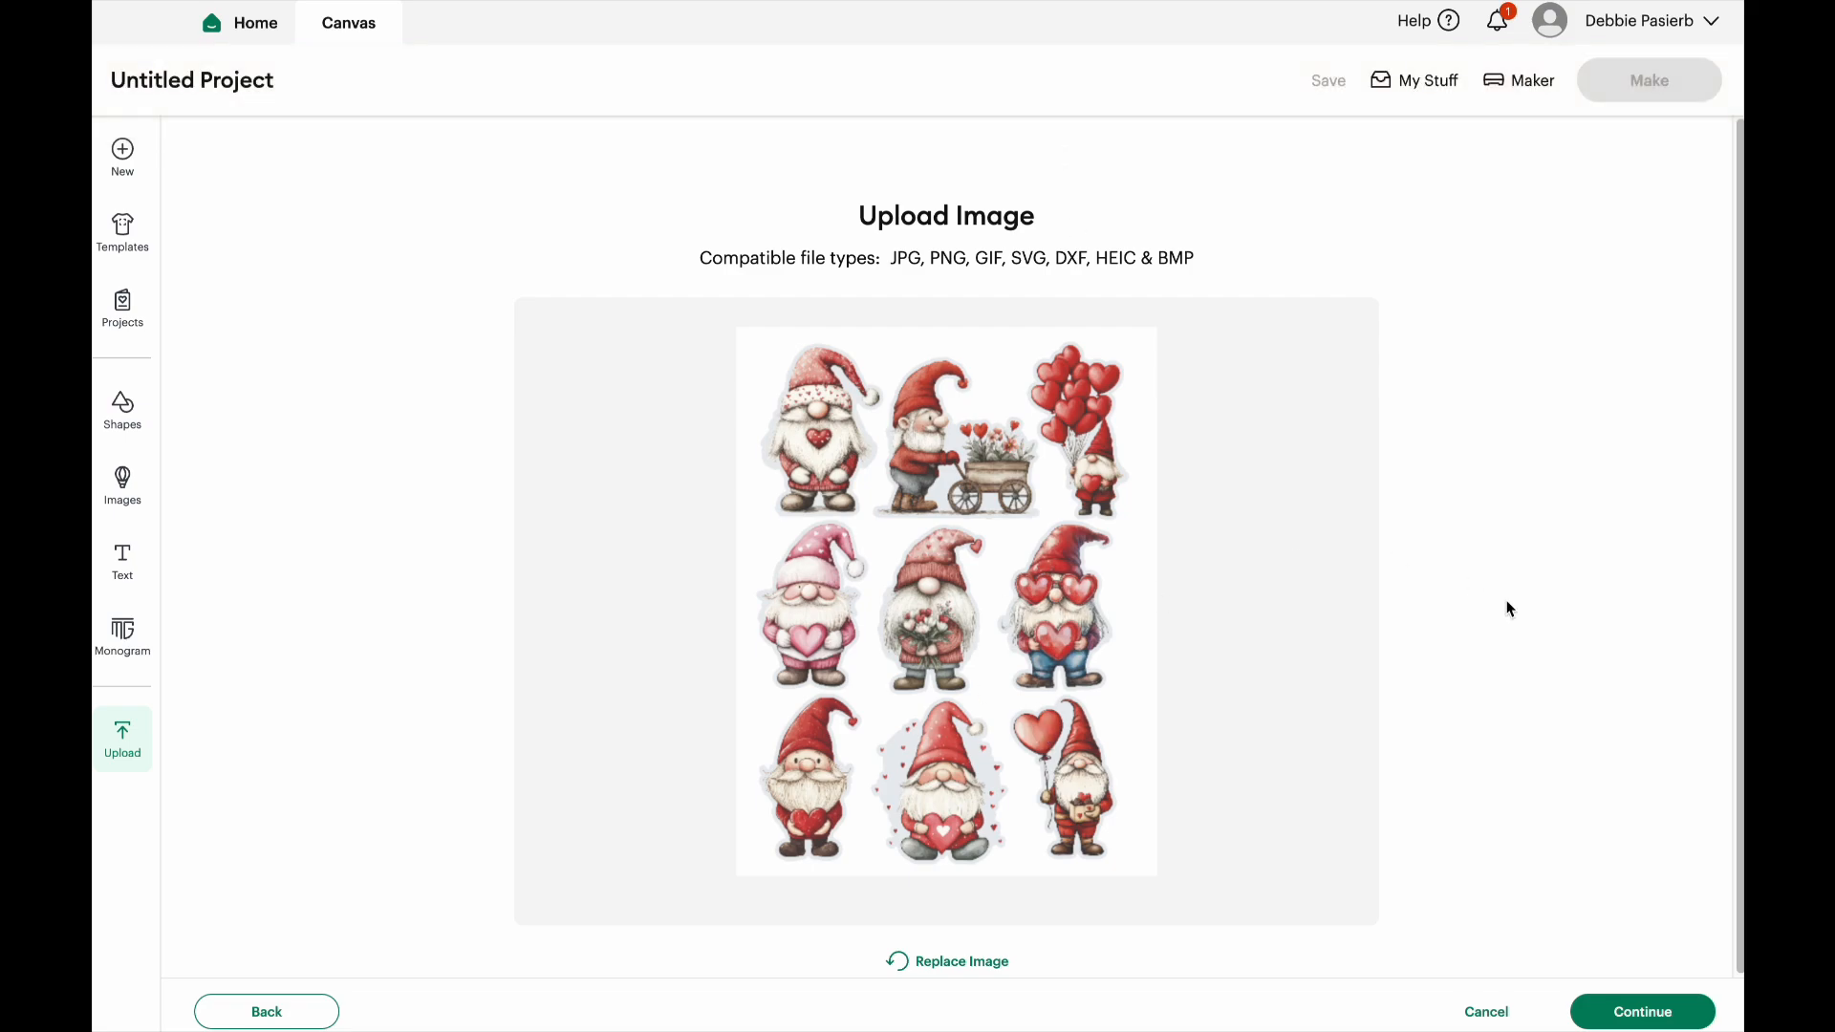
pyautogui.click(1656, 1014)
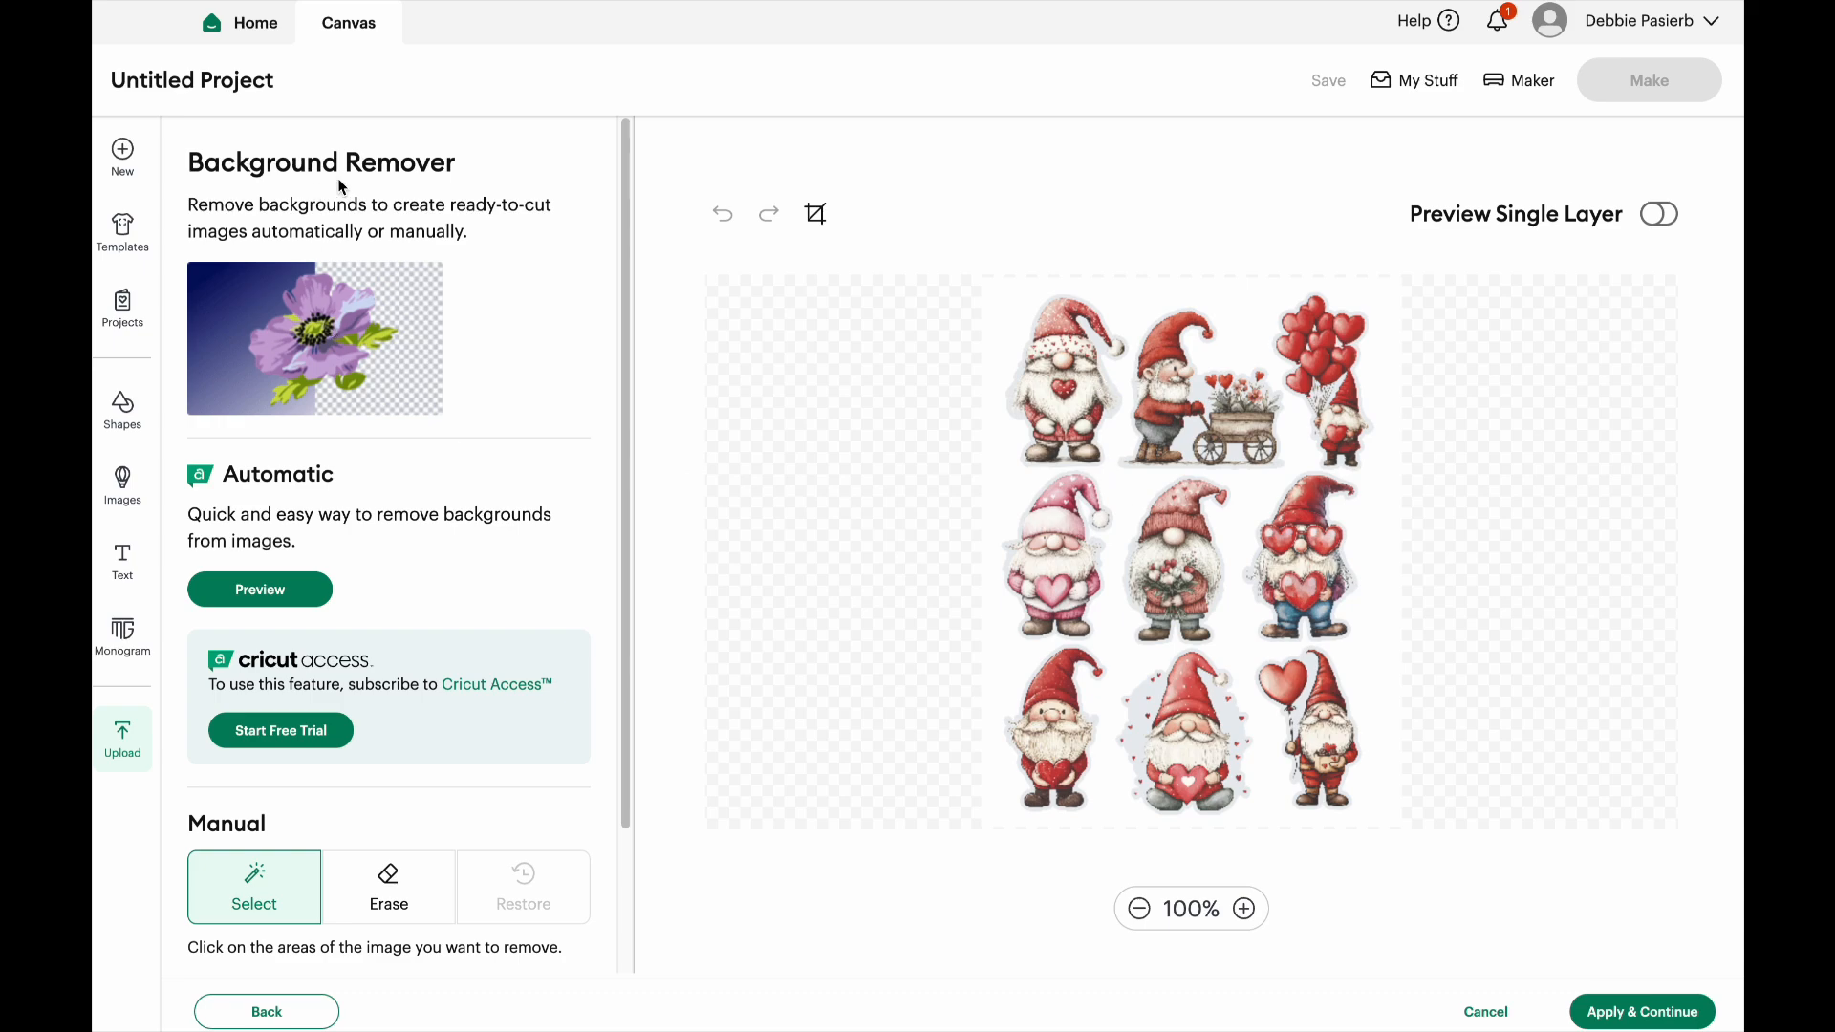
# Remove the white background around the nine gnomes and inspect the top row of the sheet at 275%
pyautogui.click(1122, 500)
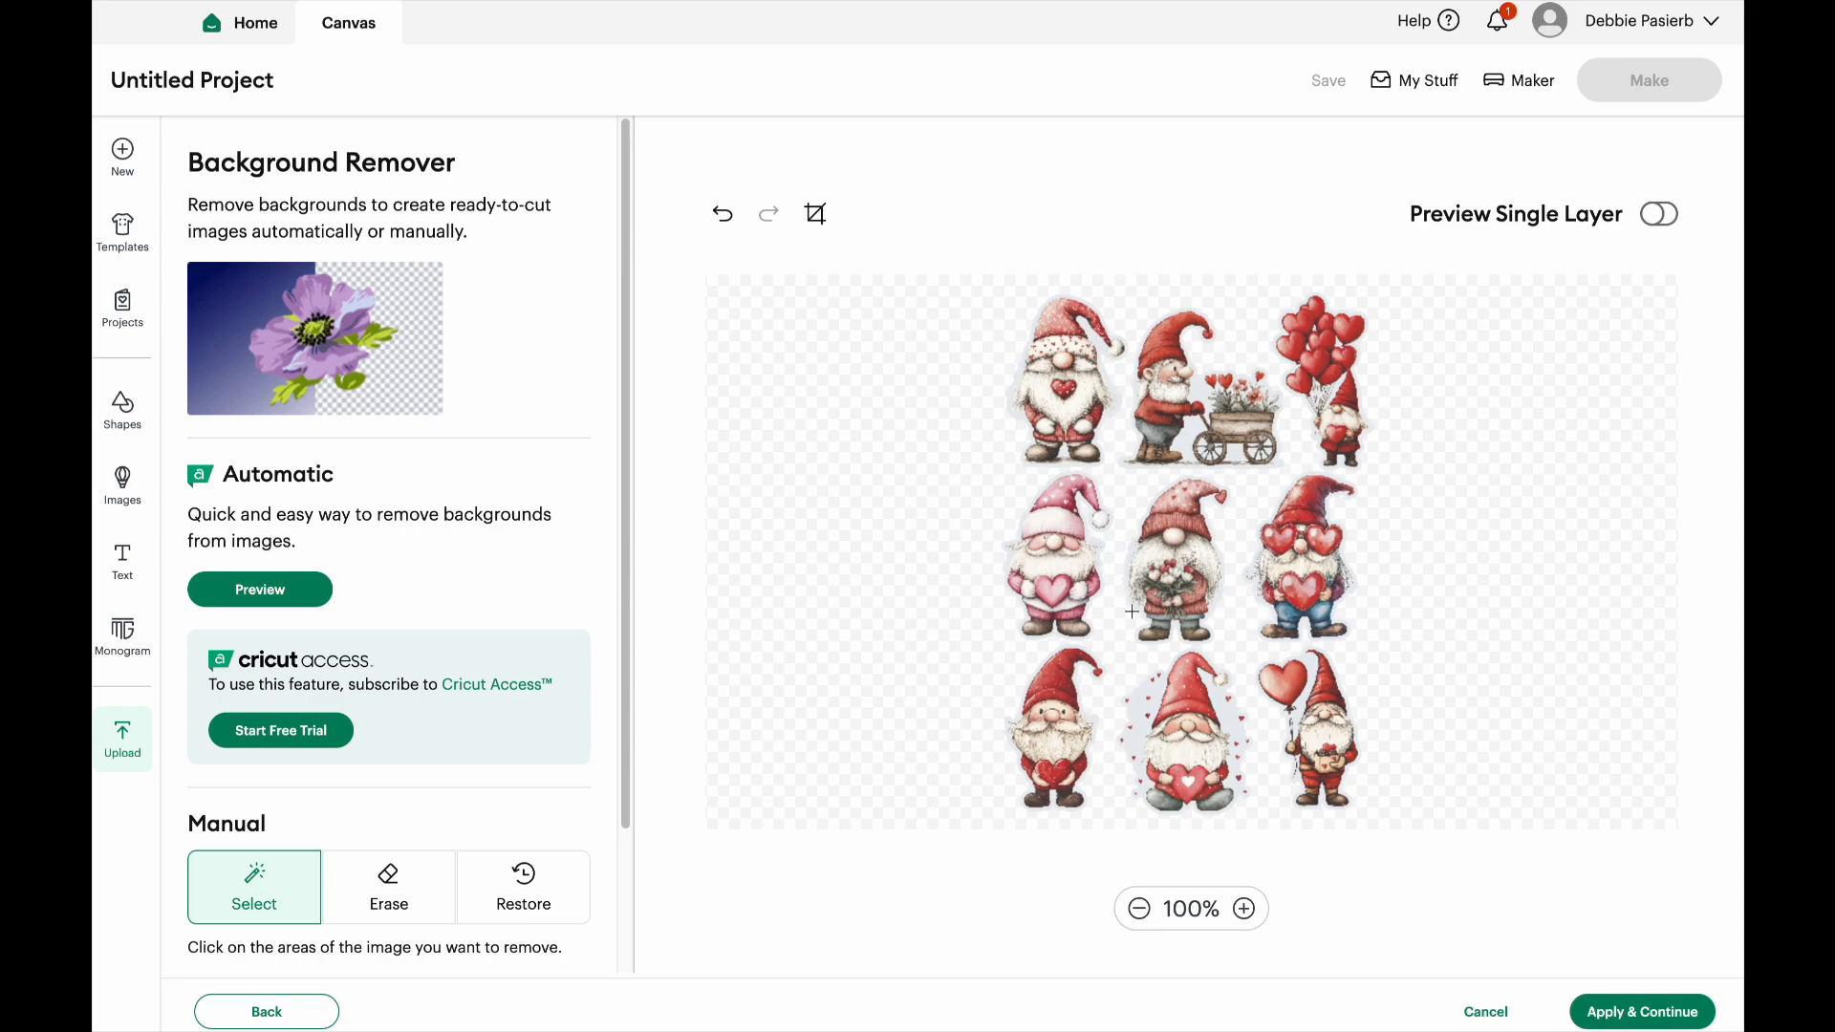
pyautogui.click(1242, 910)
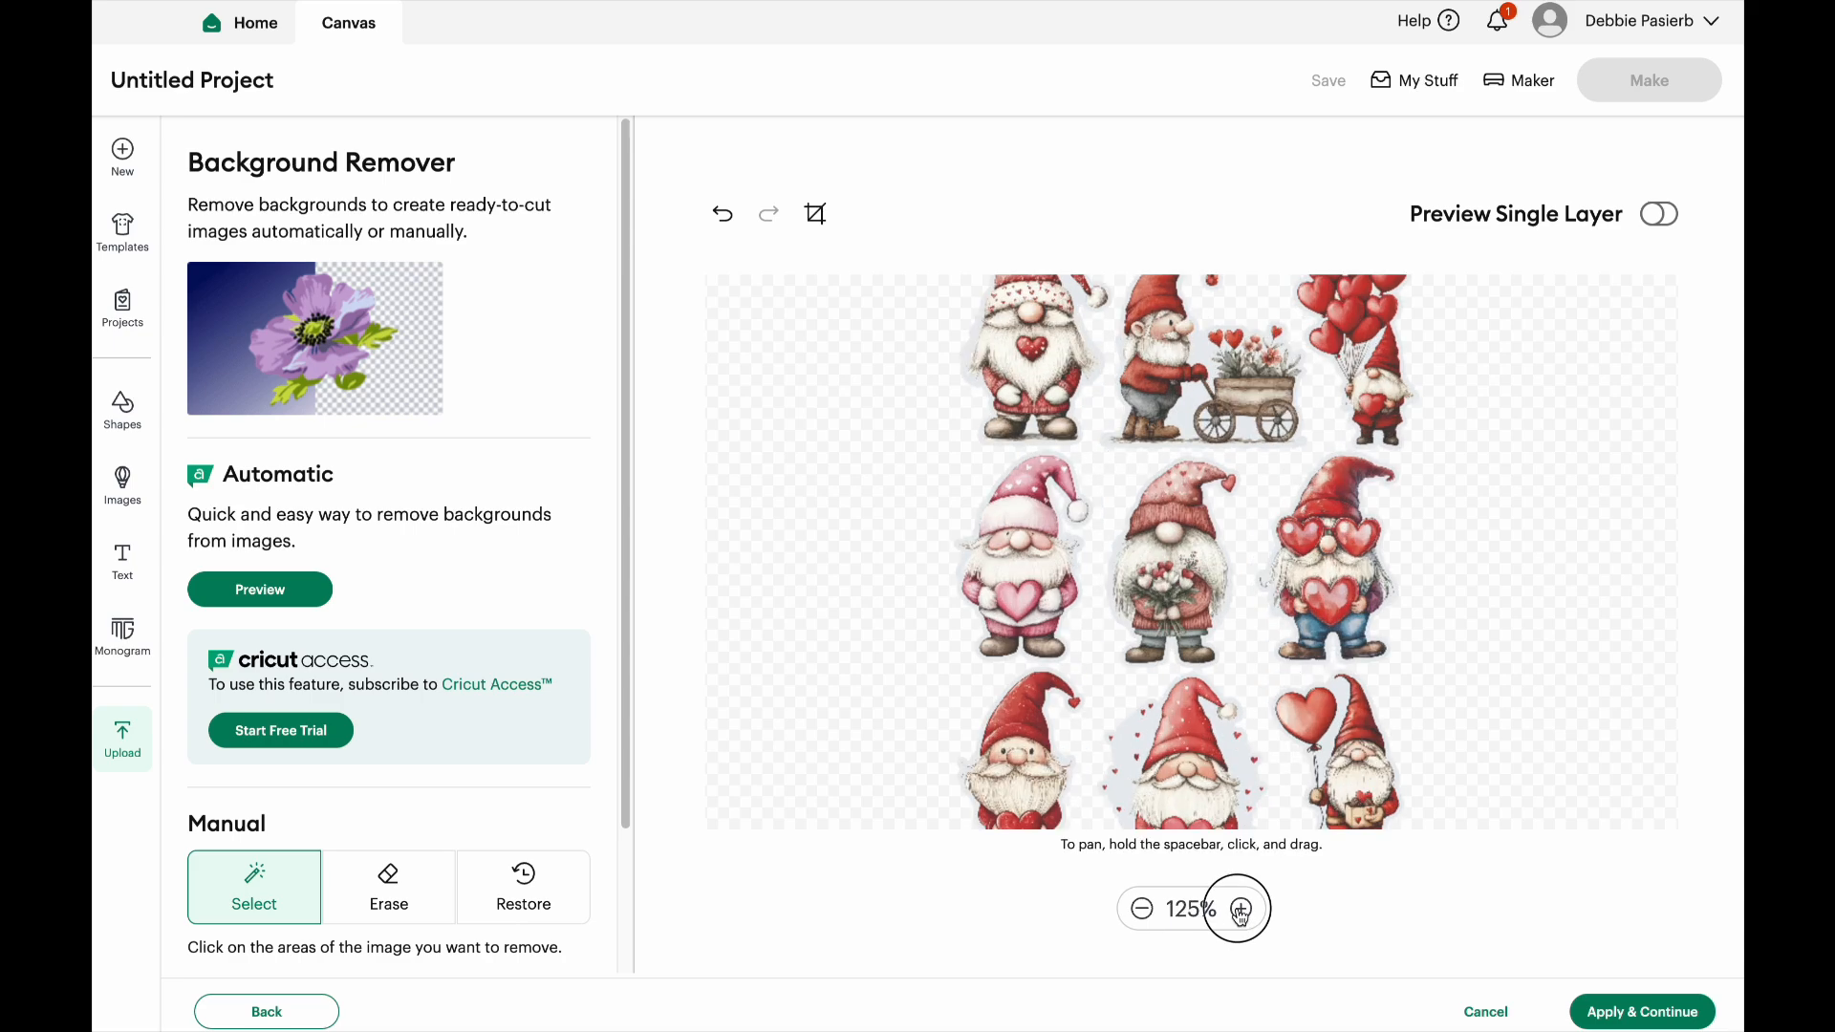
pyautogui.click(1242, 910)
pyautogui.click(1242, 910)
pyautogui.click(1242, 910)
pyautogui.click(1242, 910)
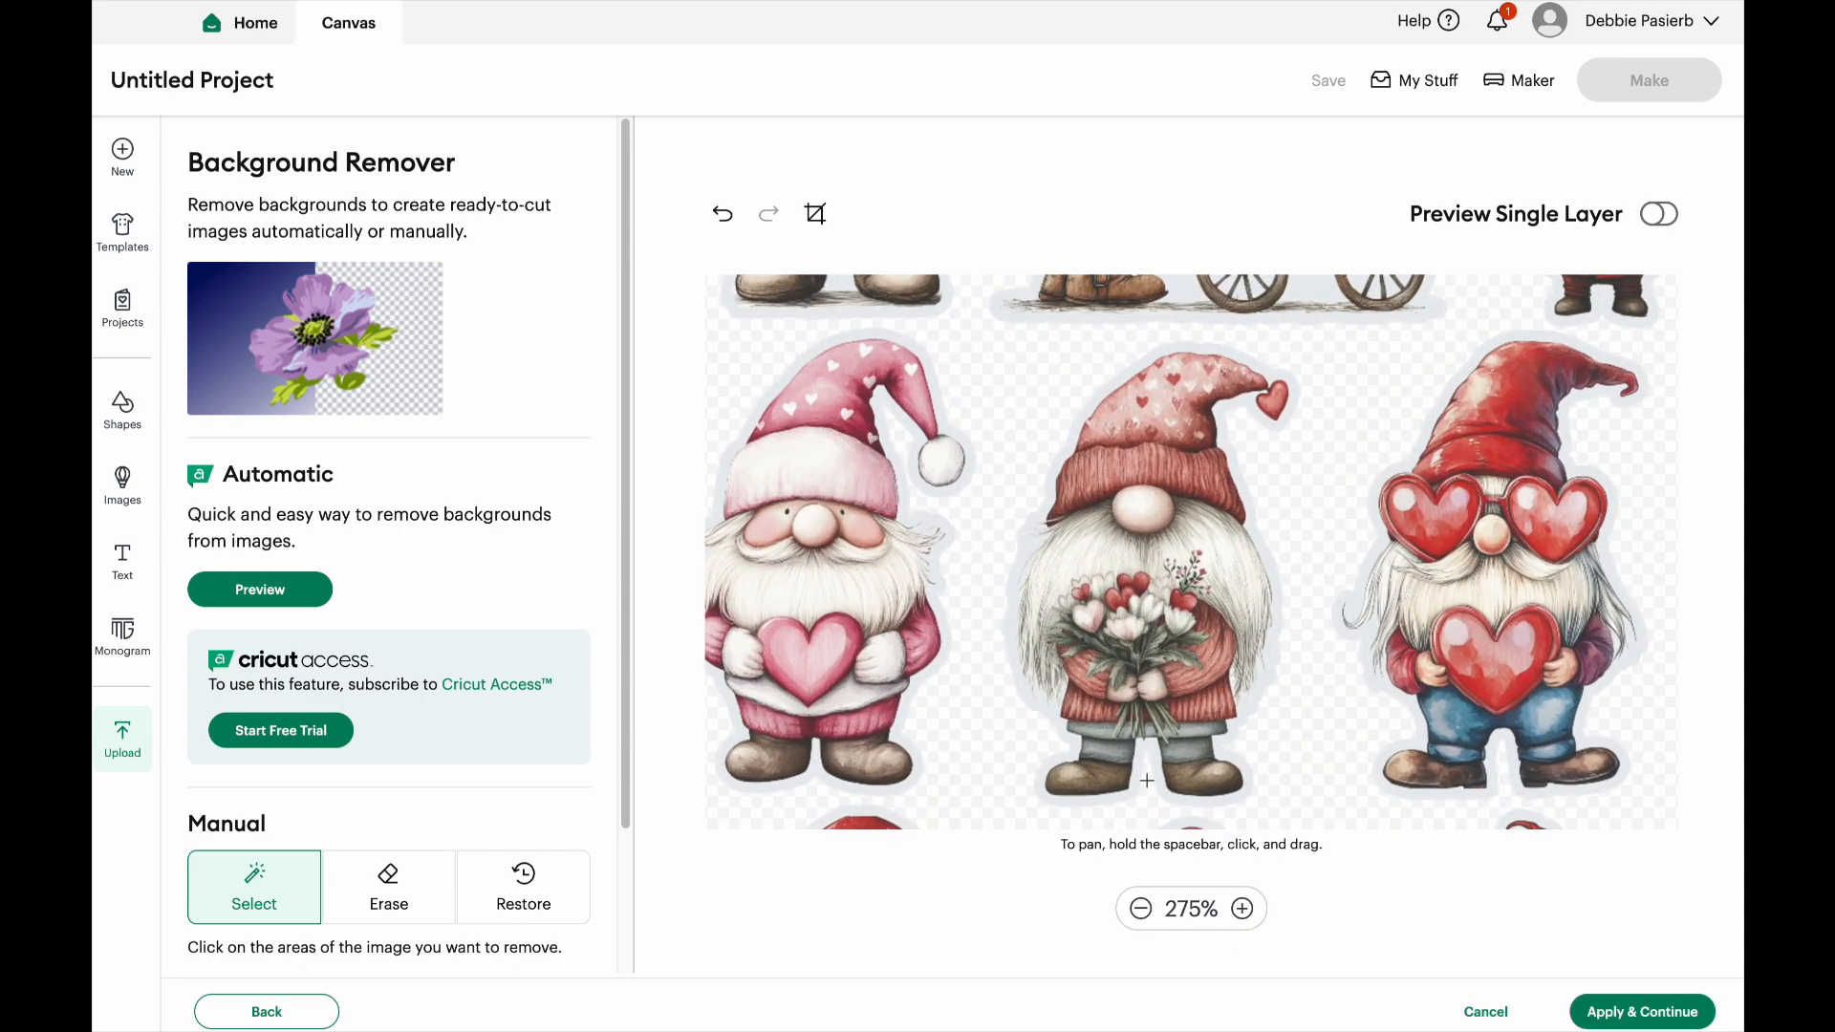
pyautogui.scroll(3, 1134, 752)
pyautogui.scroll(5, 1134, 752)
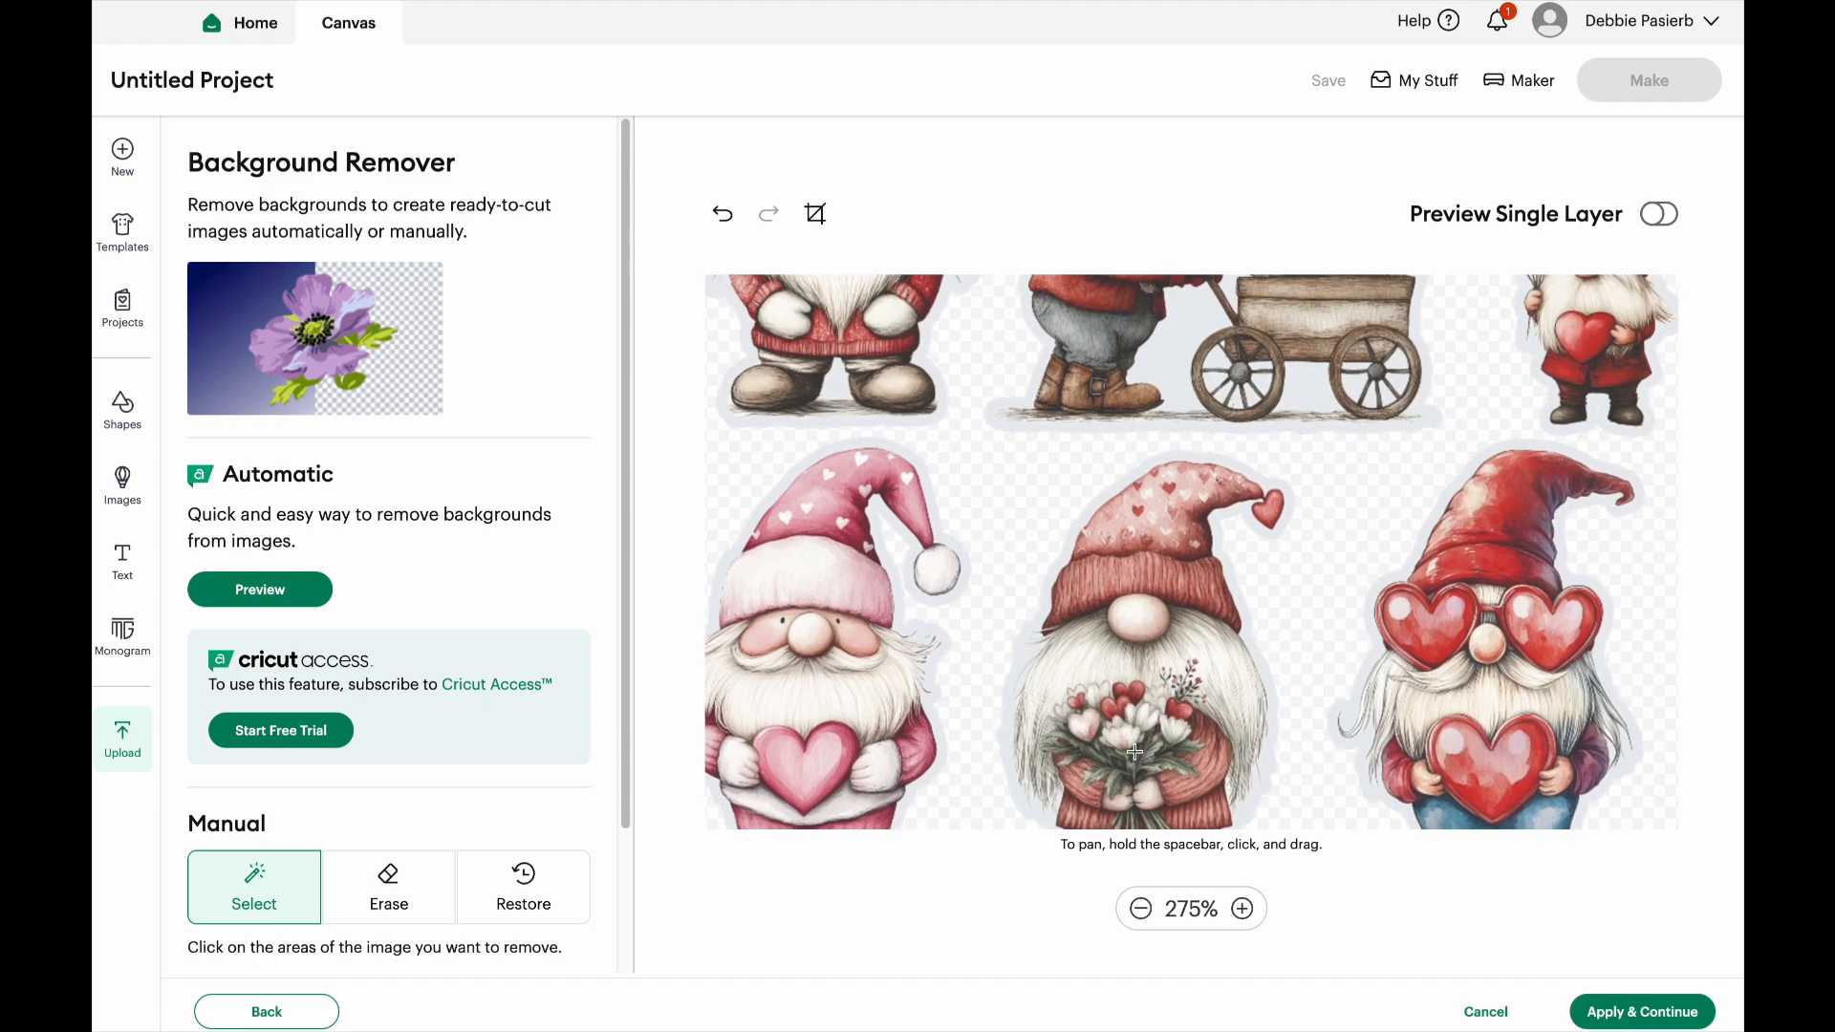
pyautogui.scroll(3, 1134, 752)
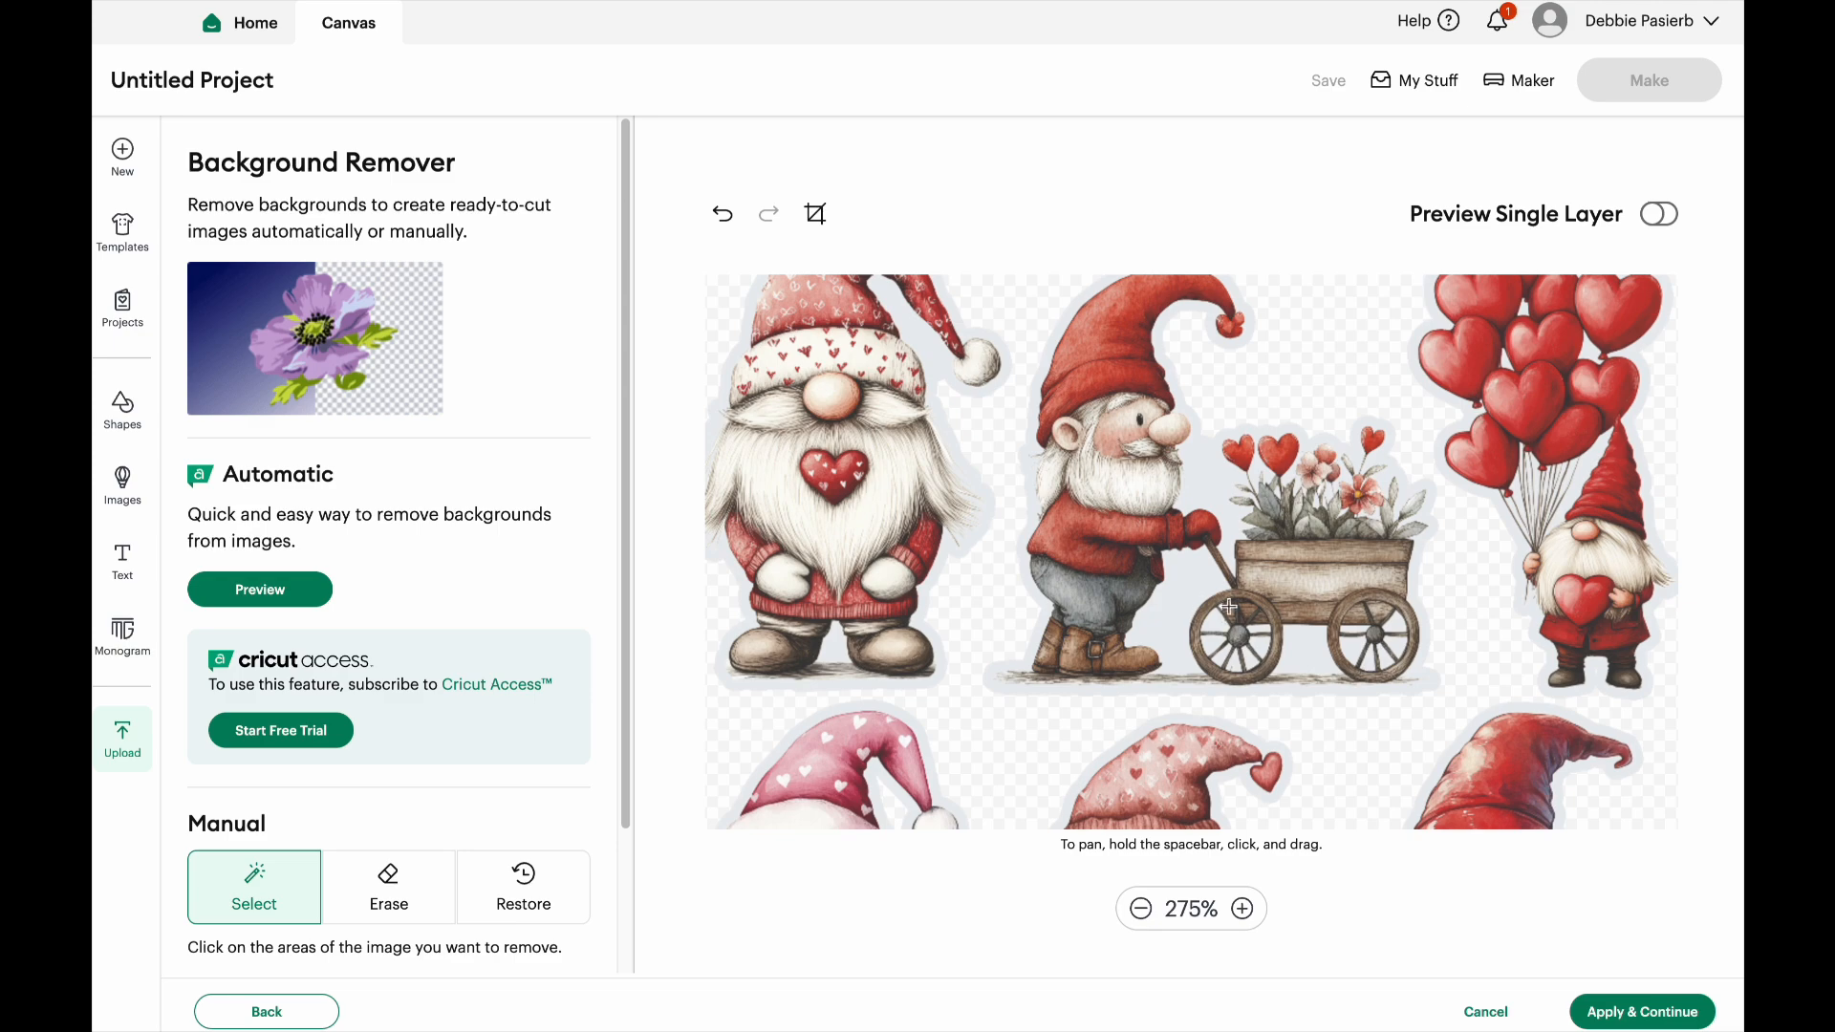
# Try to remove the grey border around the flower-cart gnome, including the gaps beside and between the cart wheels
pyautogui.click(1169, 614)
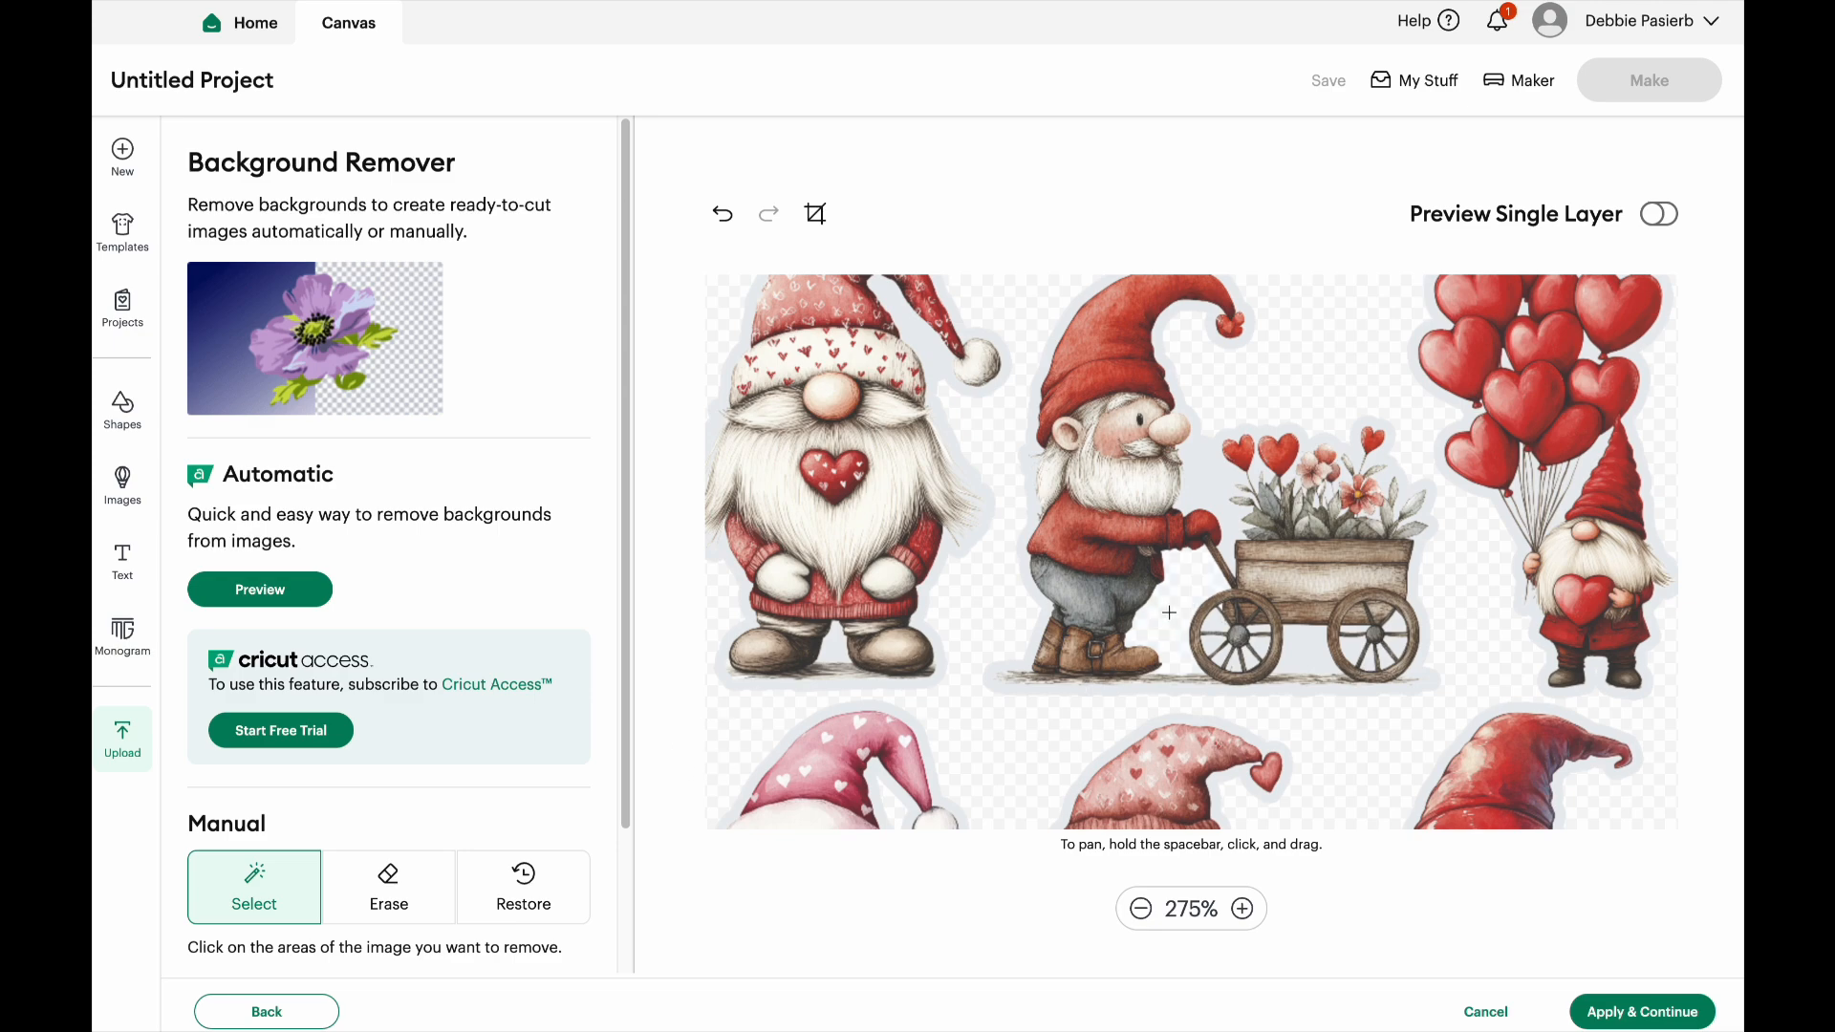
pyautogui.click(1214, 490)
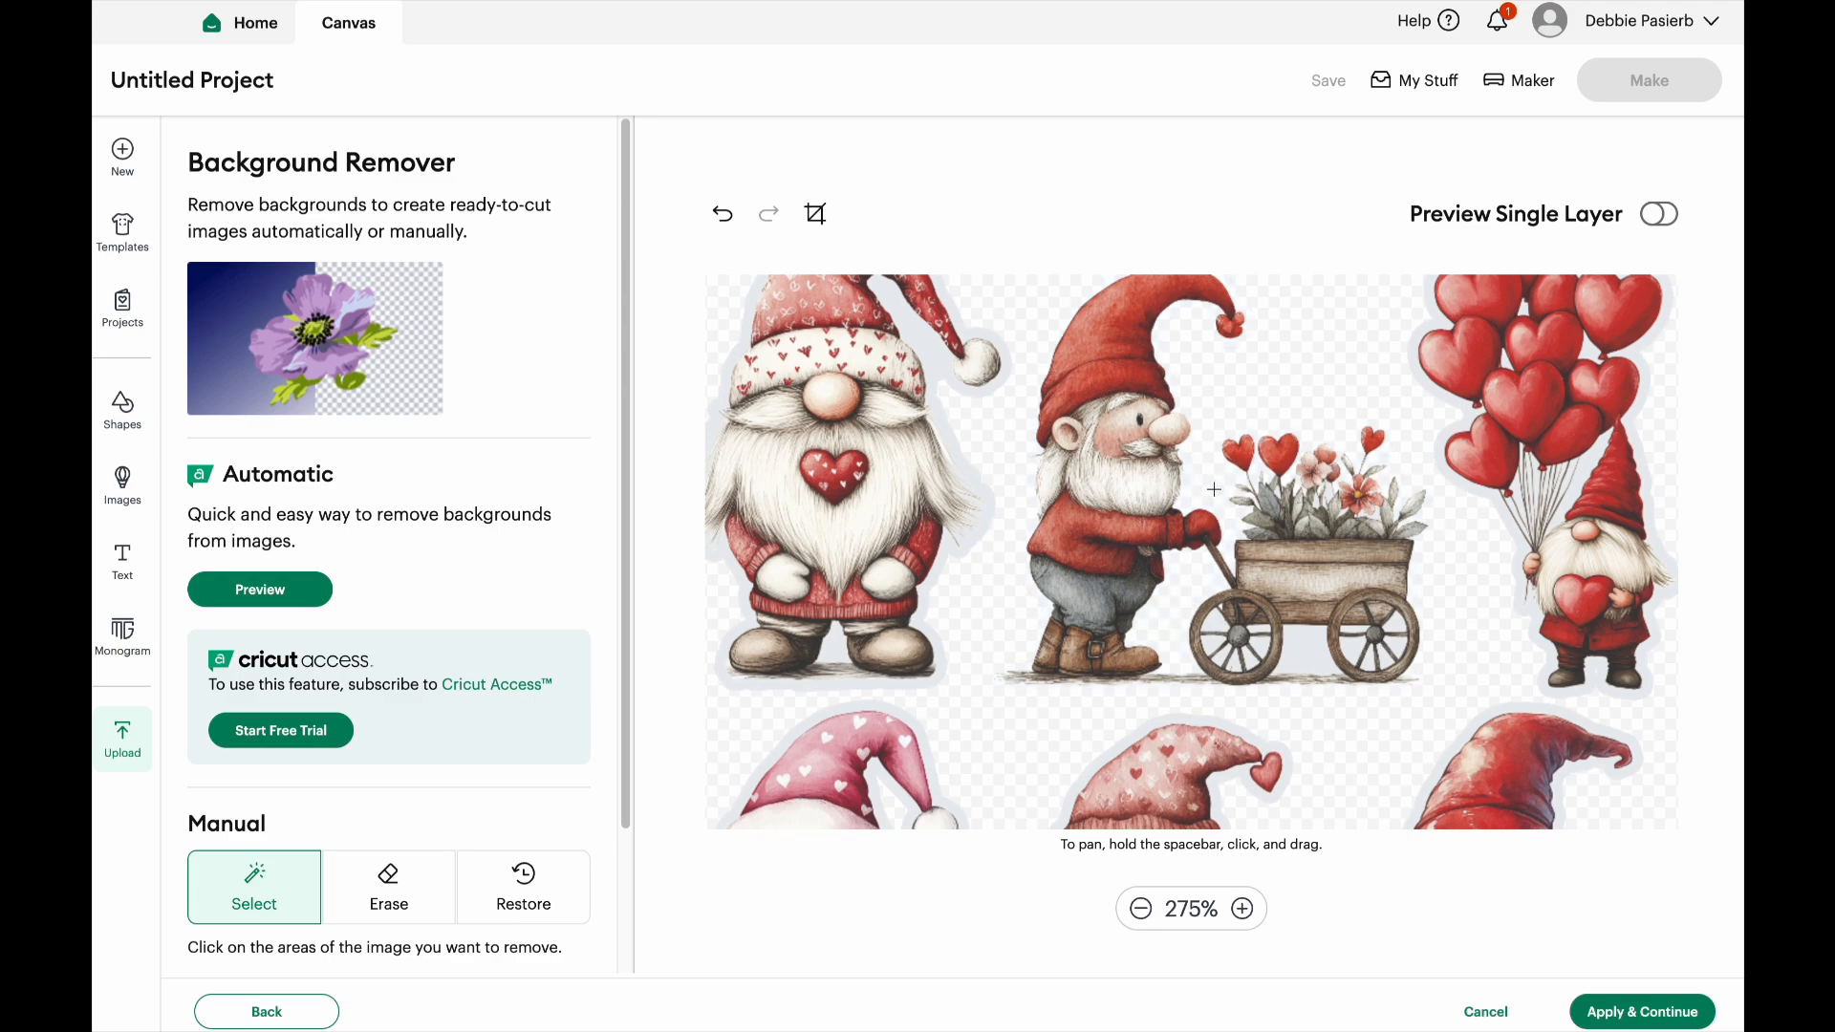
pyautogui.click(1311, 657)
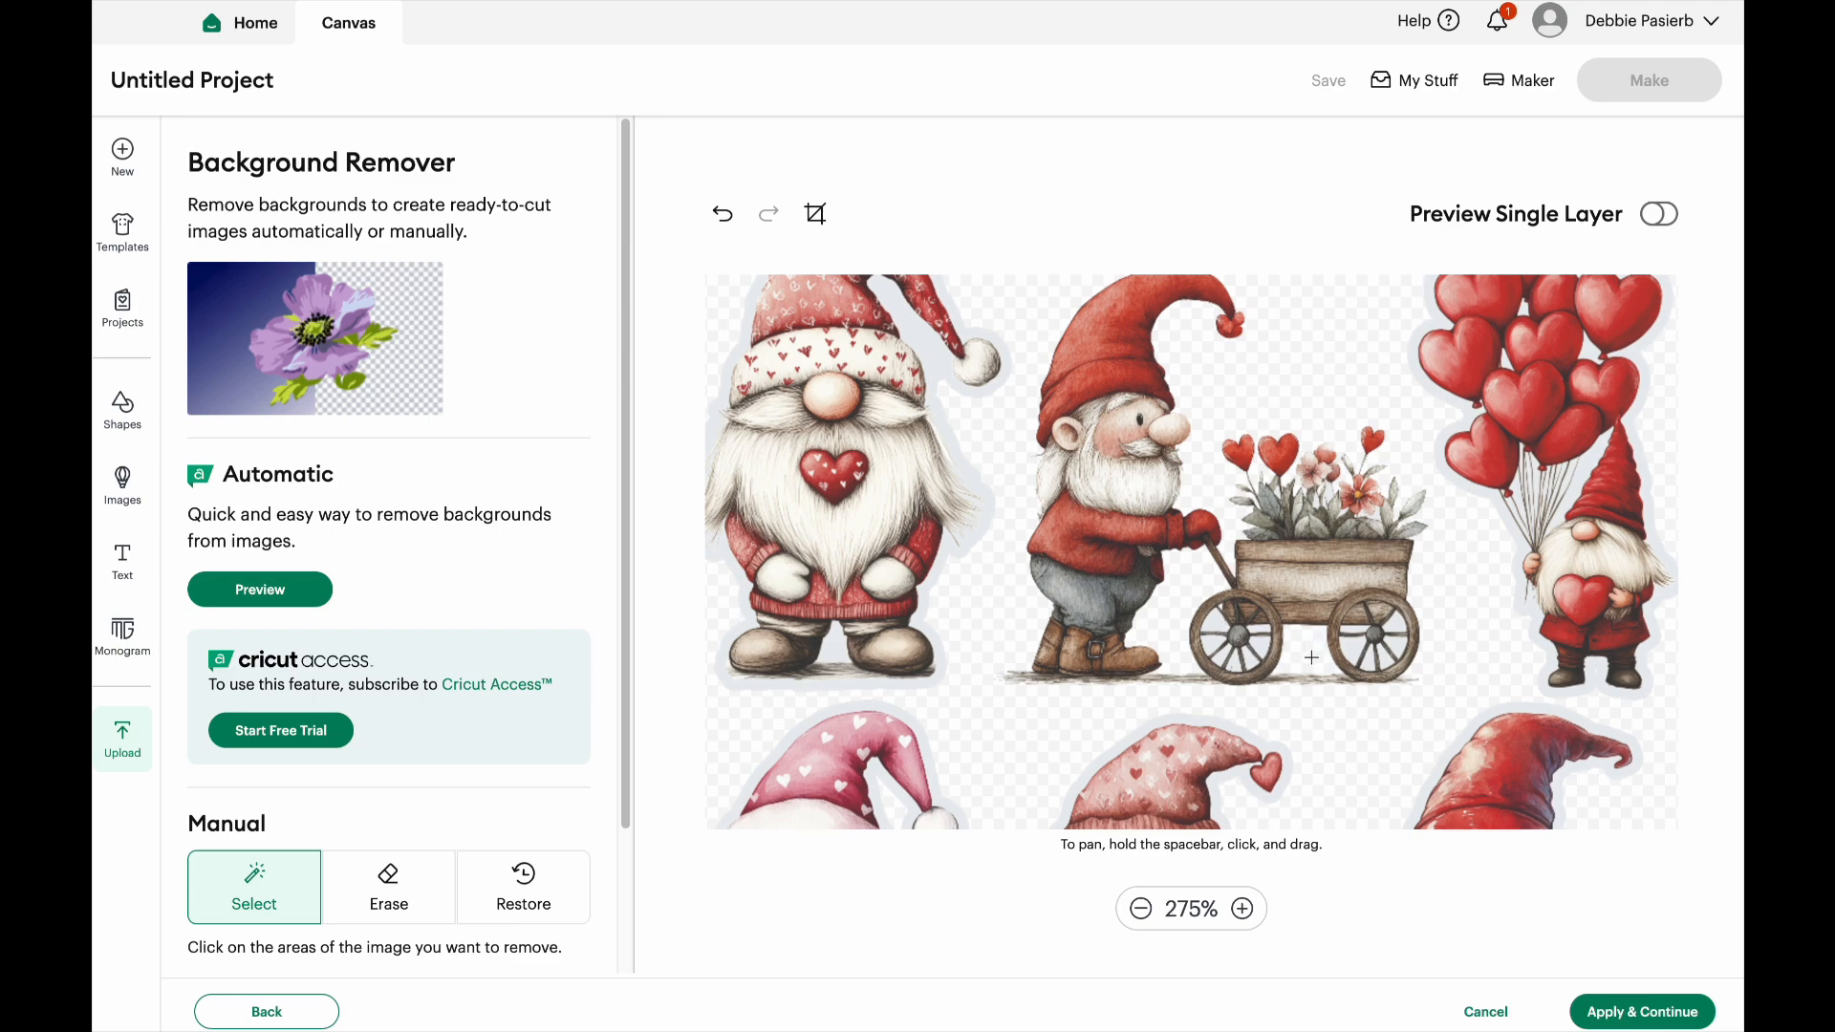
pyautogui.click(1215, 627)
# Undo the removals around the flower-cart gnome
pyautogui.click(723, 214)
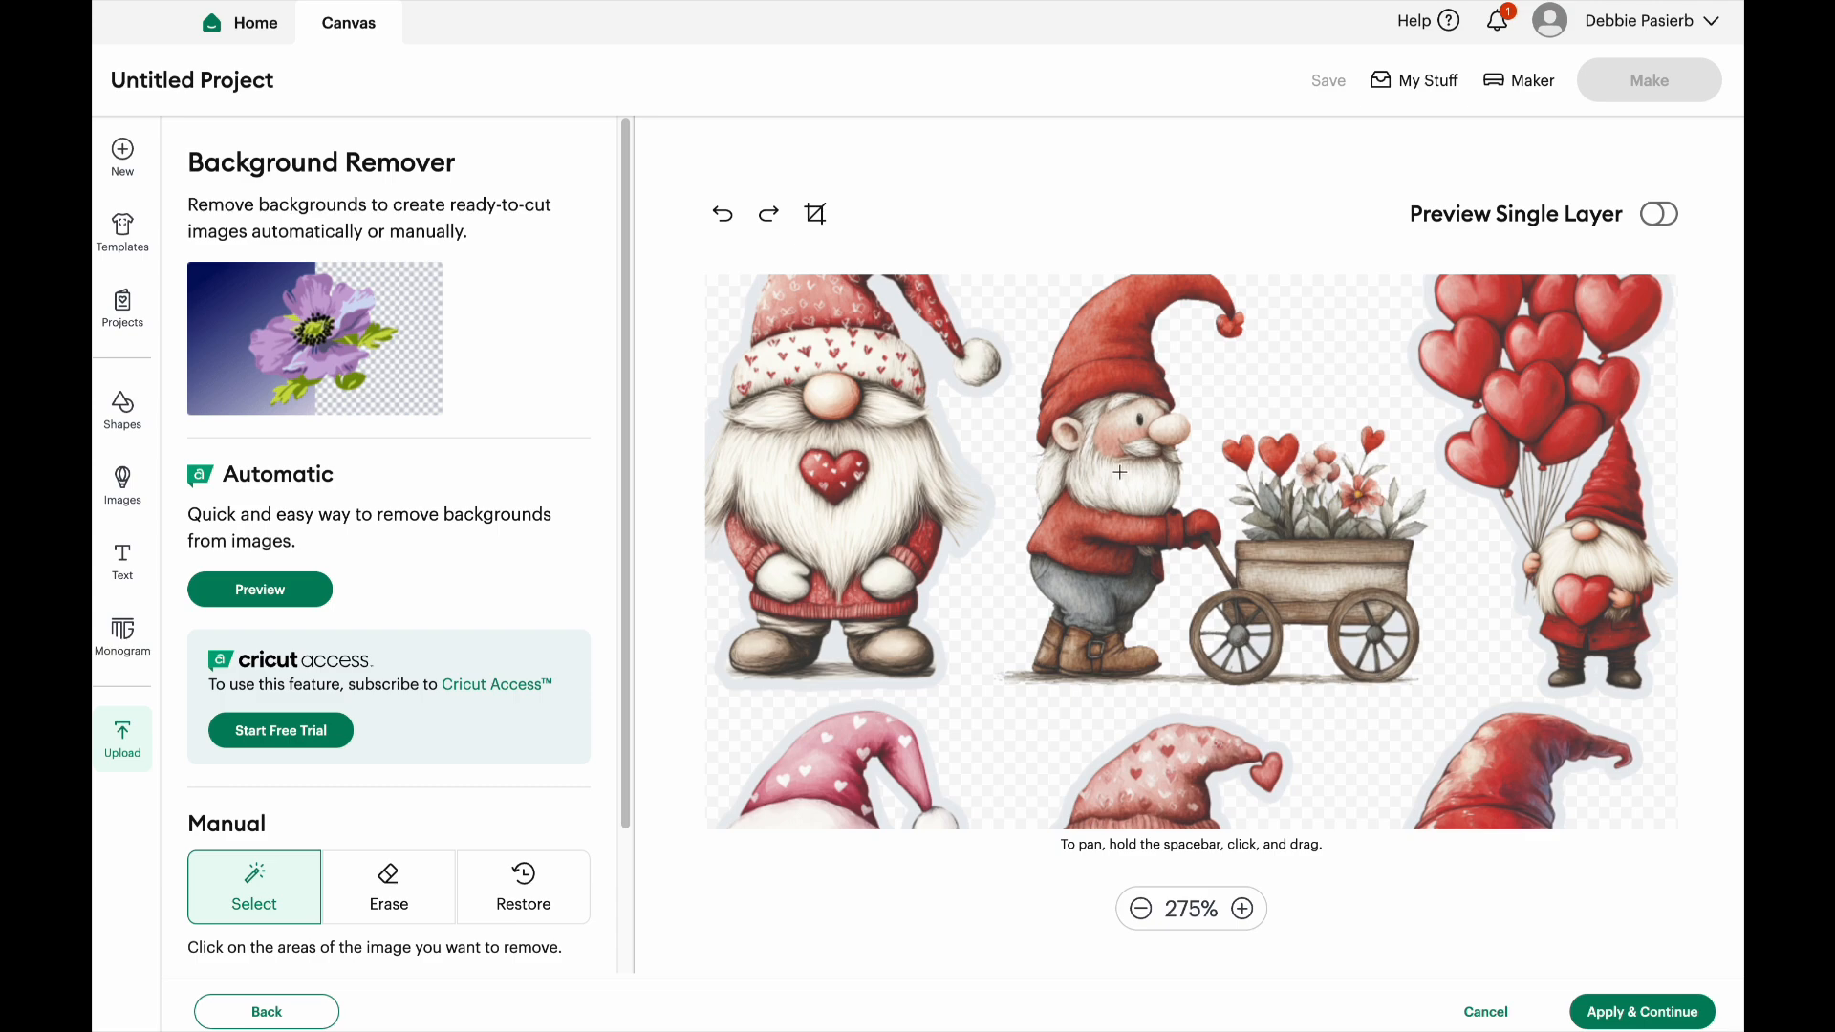
pyautogui.click(723, 215)
pyautogui.click(724, 216)
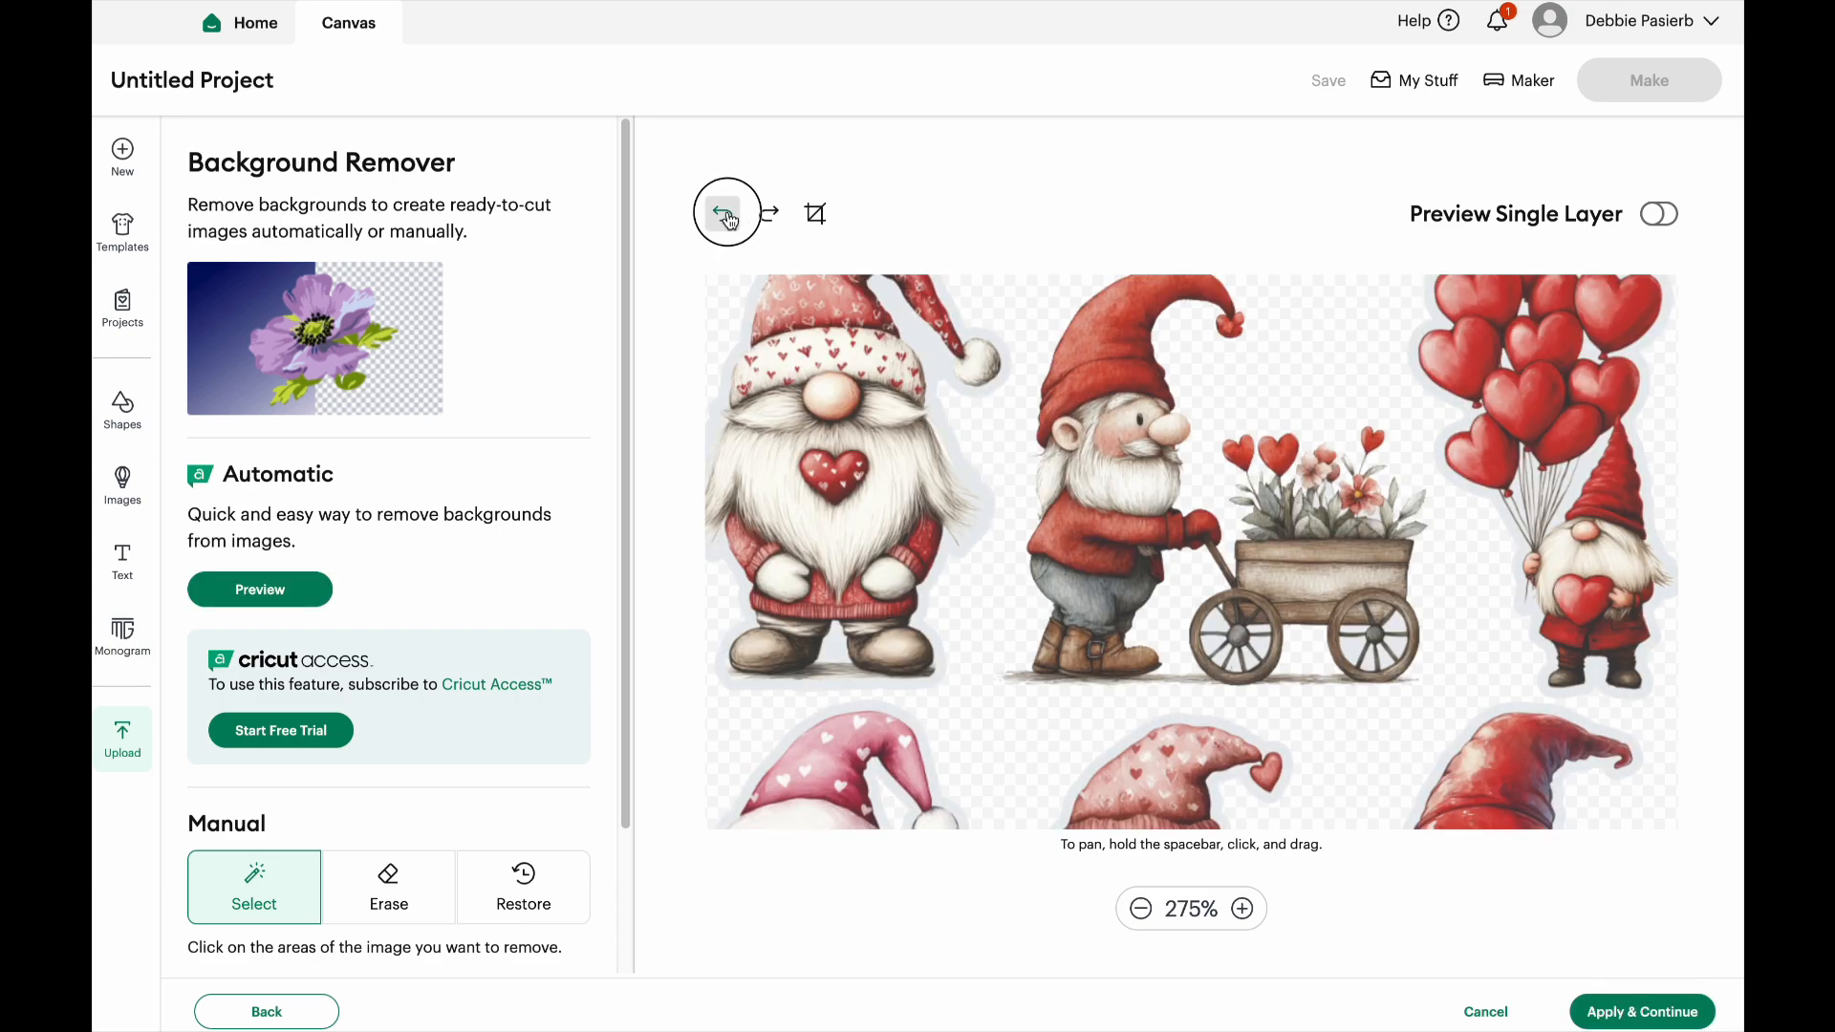
pyautogui.click(724, 218)
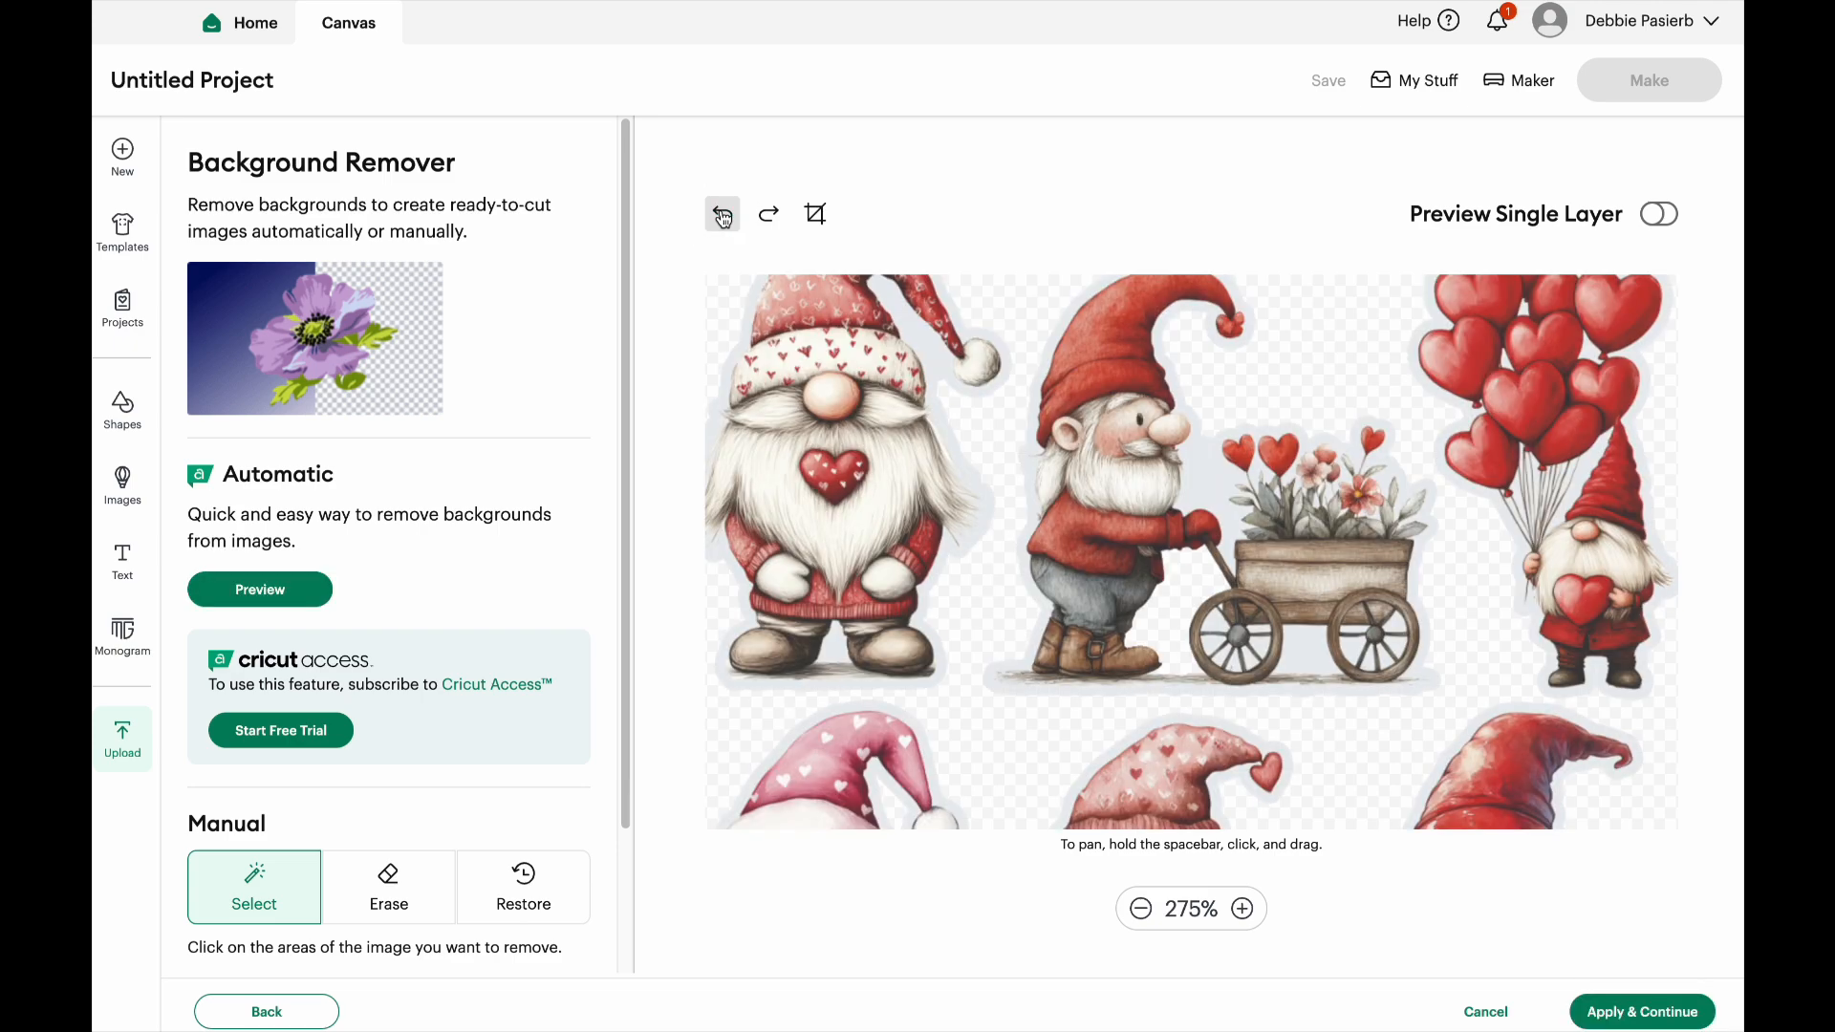
pyautogui.click(723, 216)
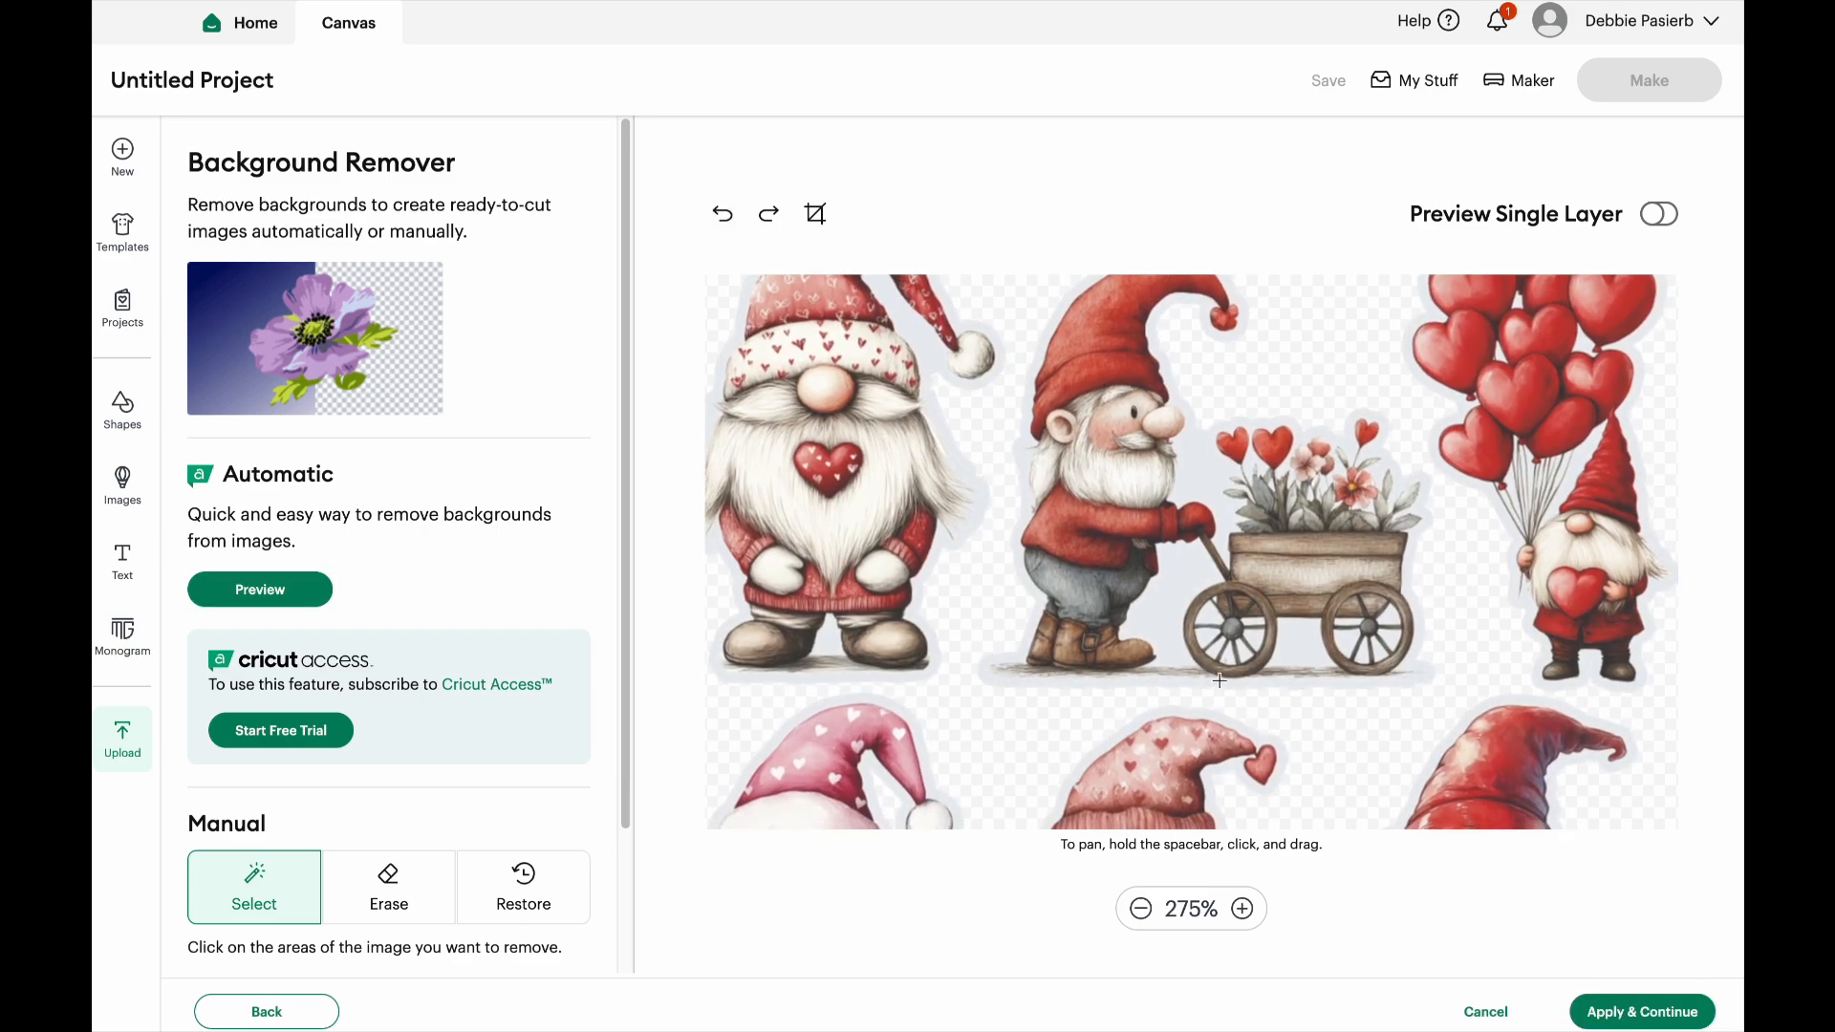
# Apply the background removal, convert the sheet to a Flat Graphic, and upload it under the name DA97B
pyautogui.scroll(-1, 1219, 681)
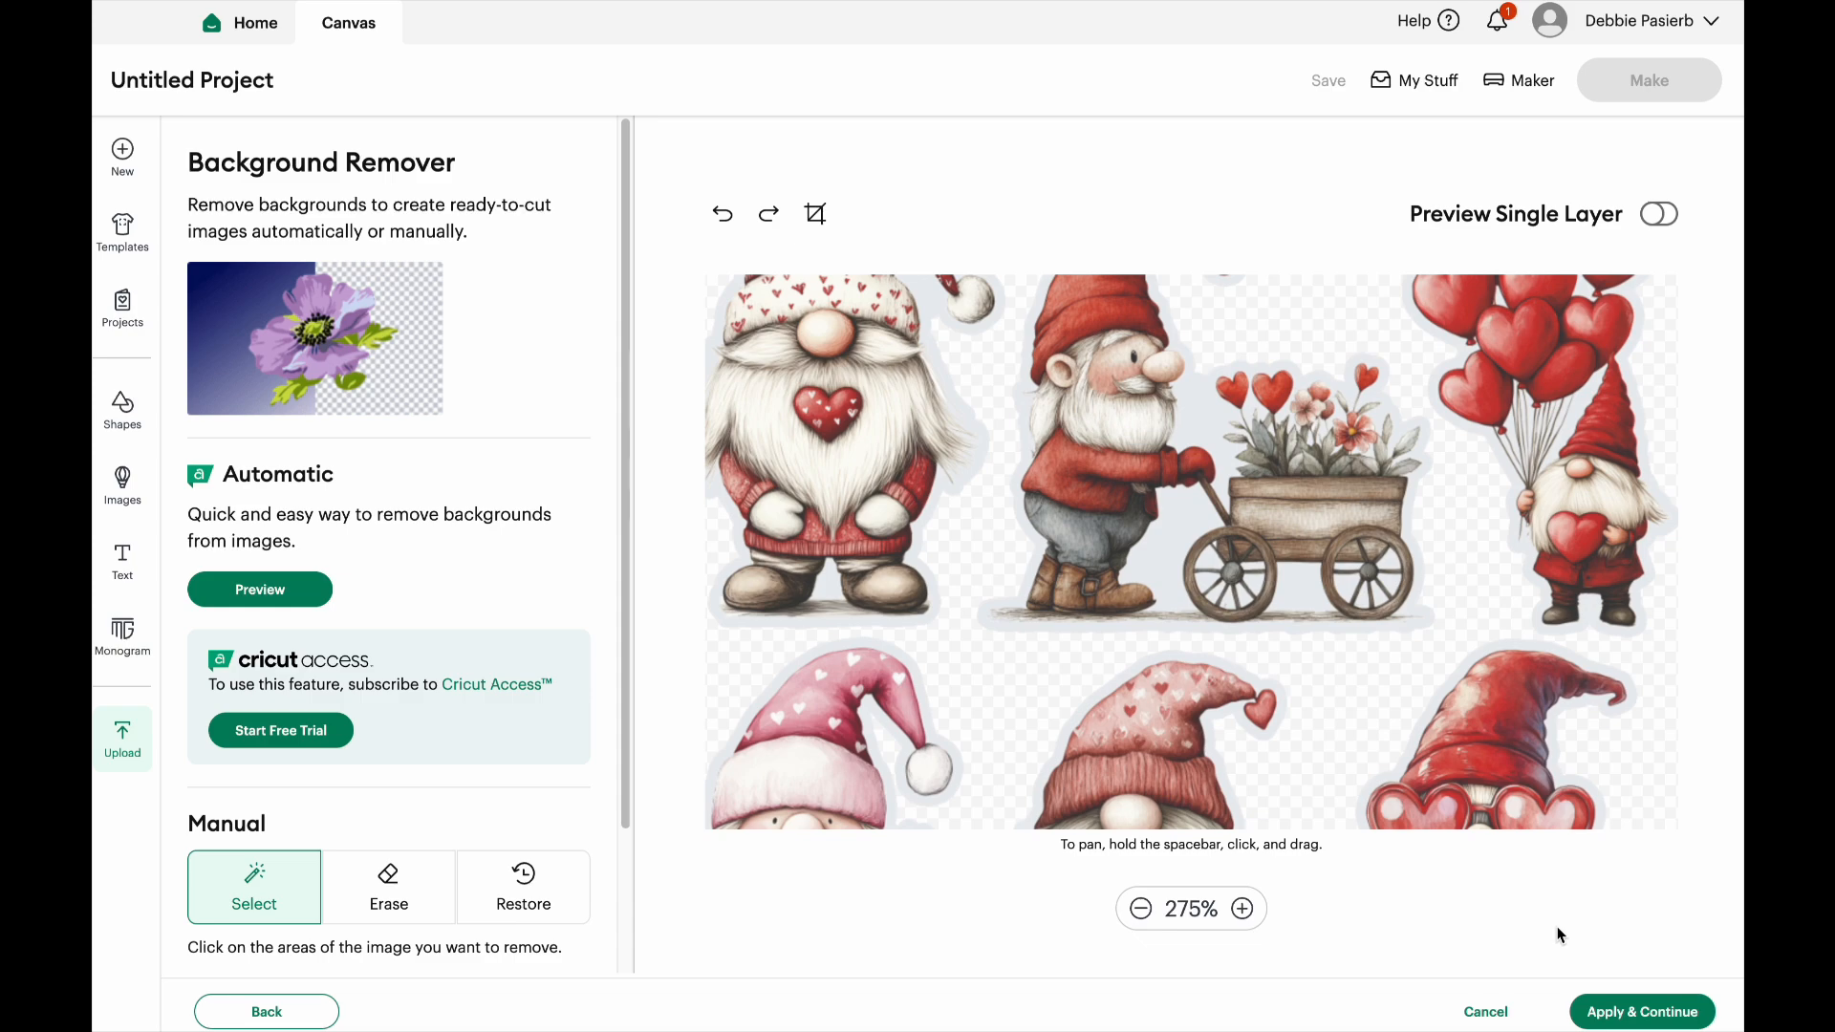
pyautogui.click(1639, 1016)
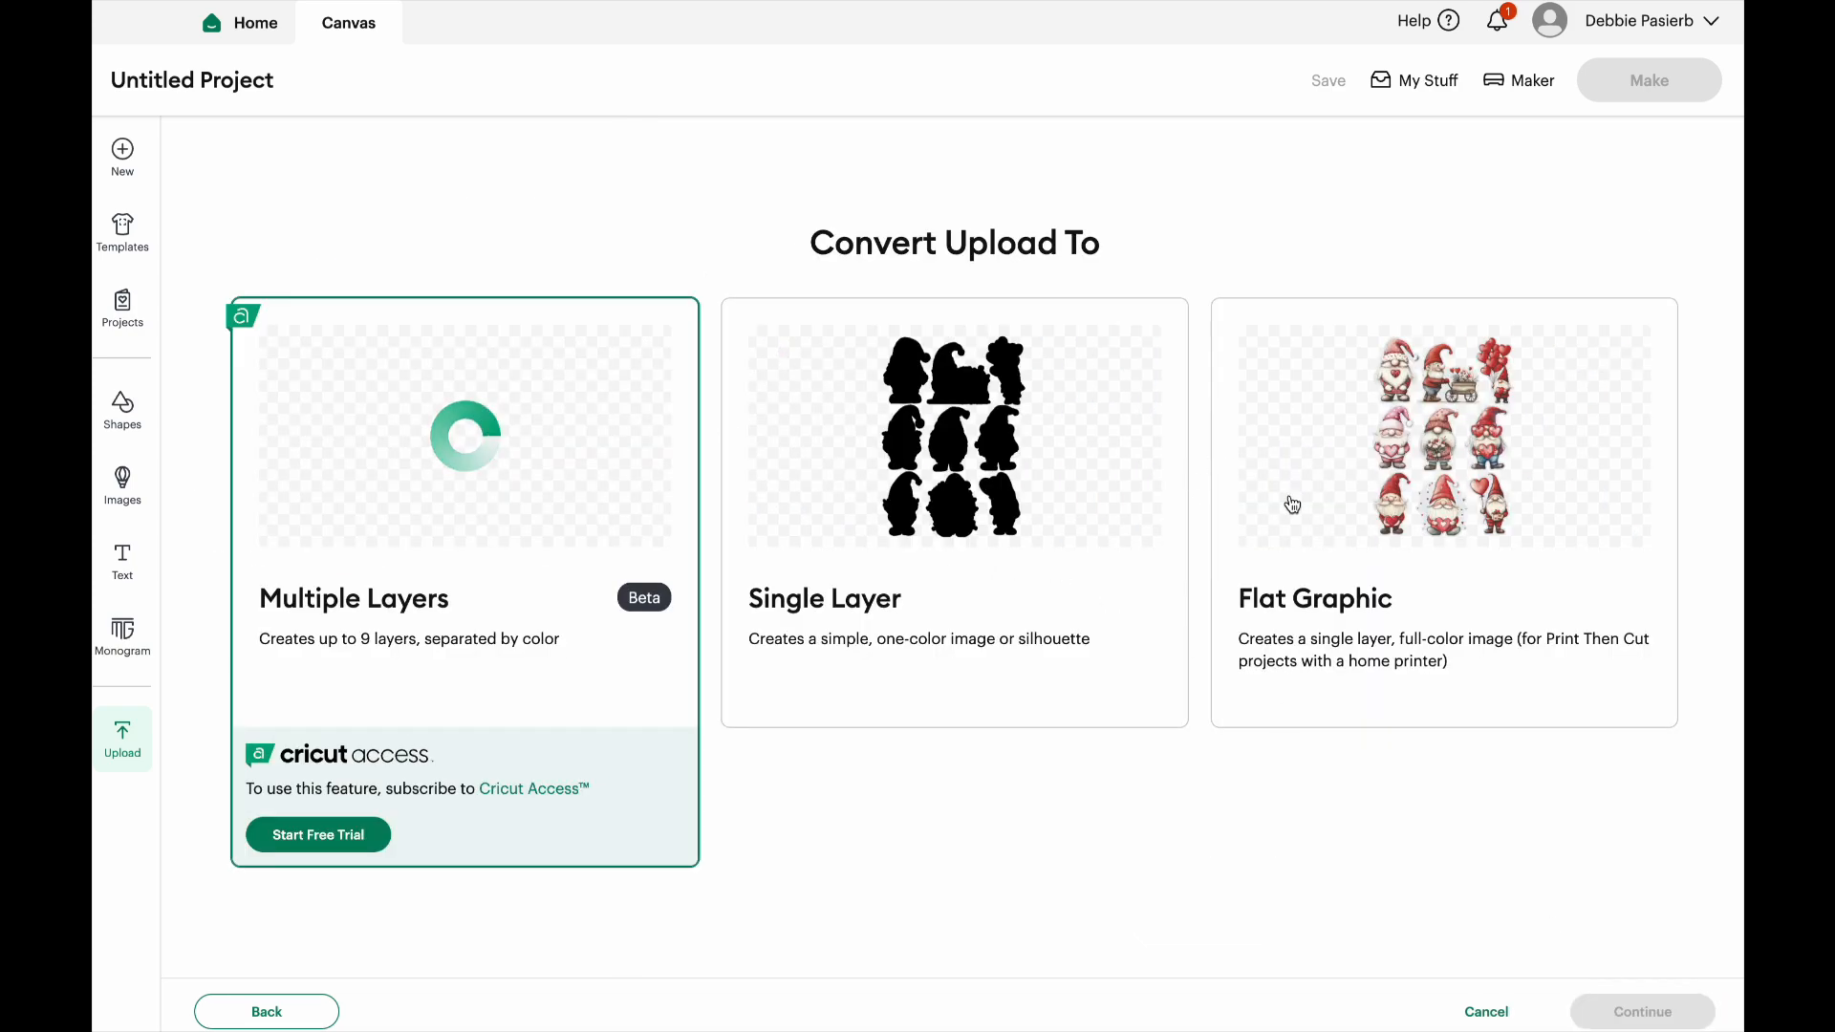
pyautogui.click(1418, 451)
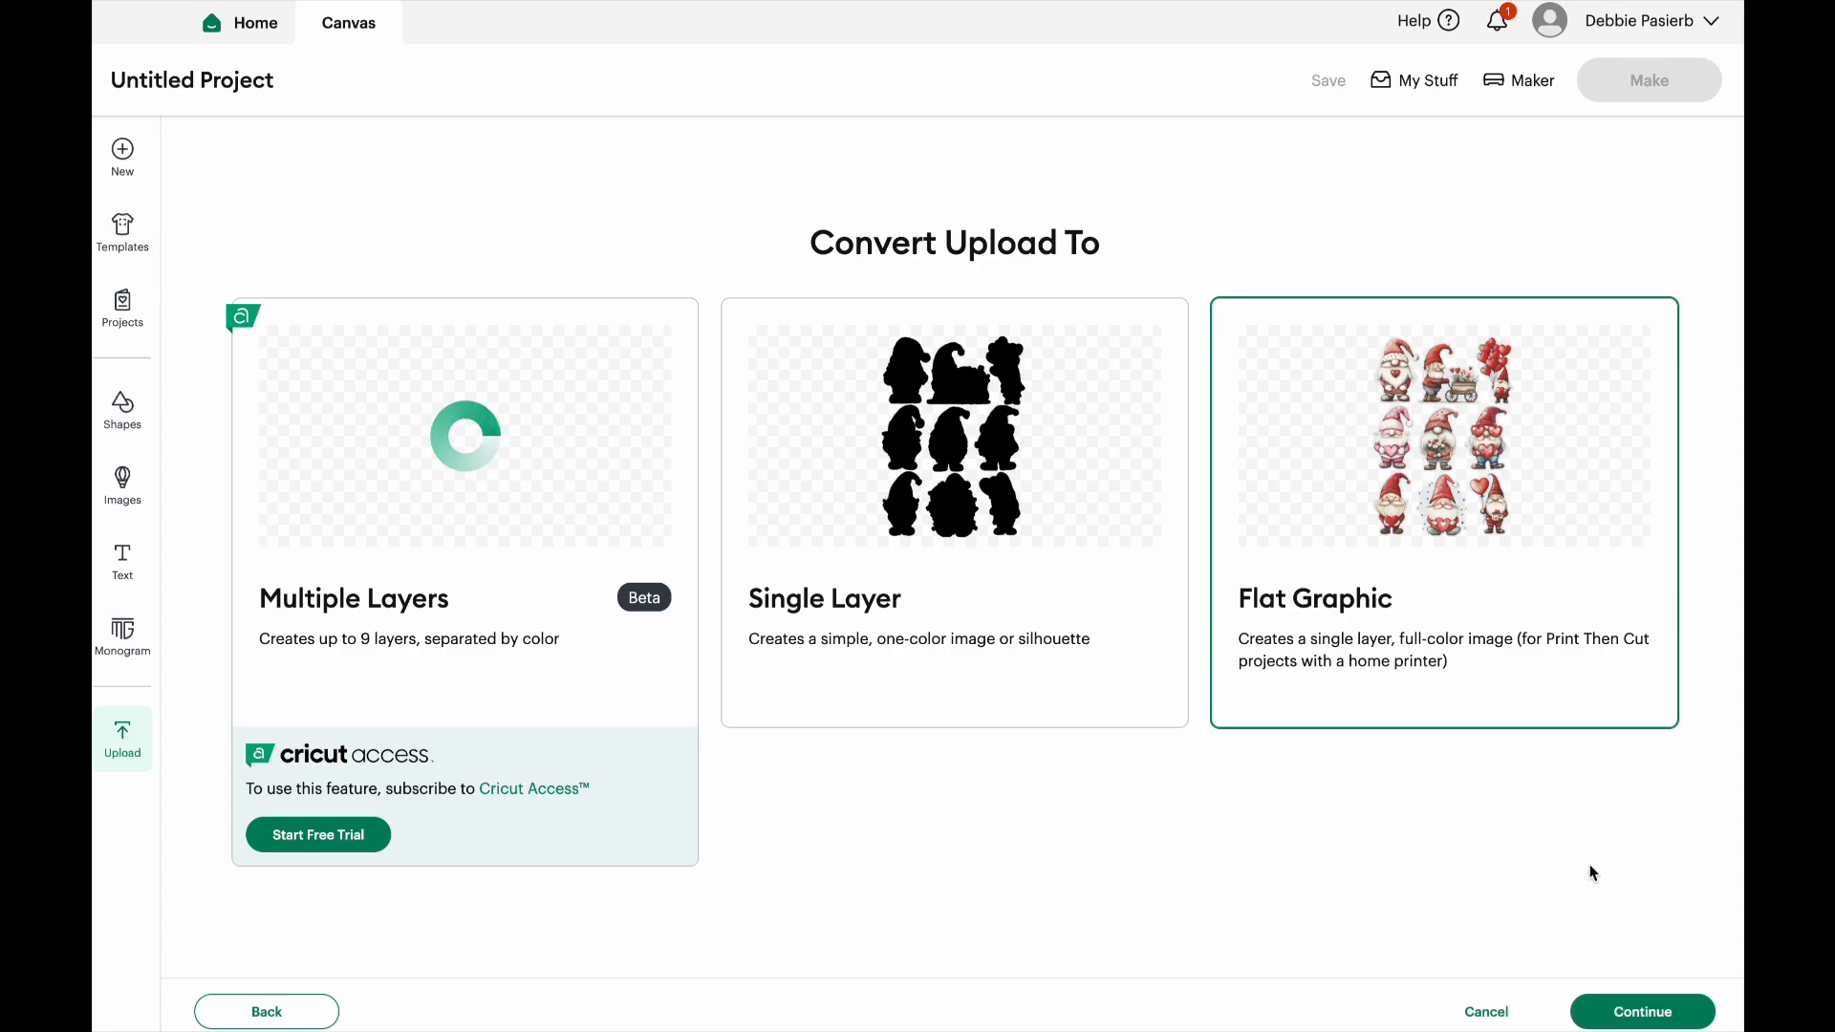
pyautogui.click(1627, 1017)
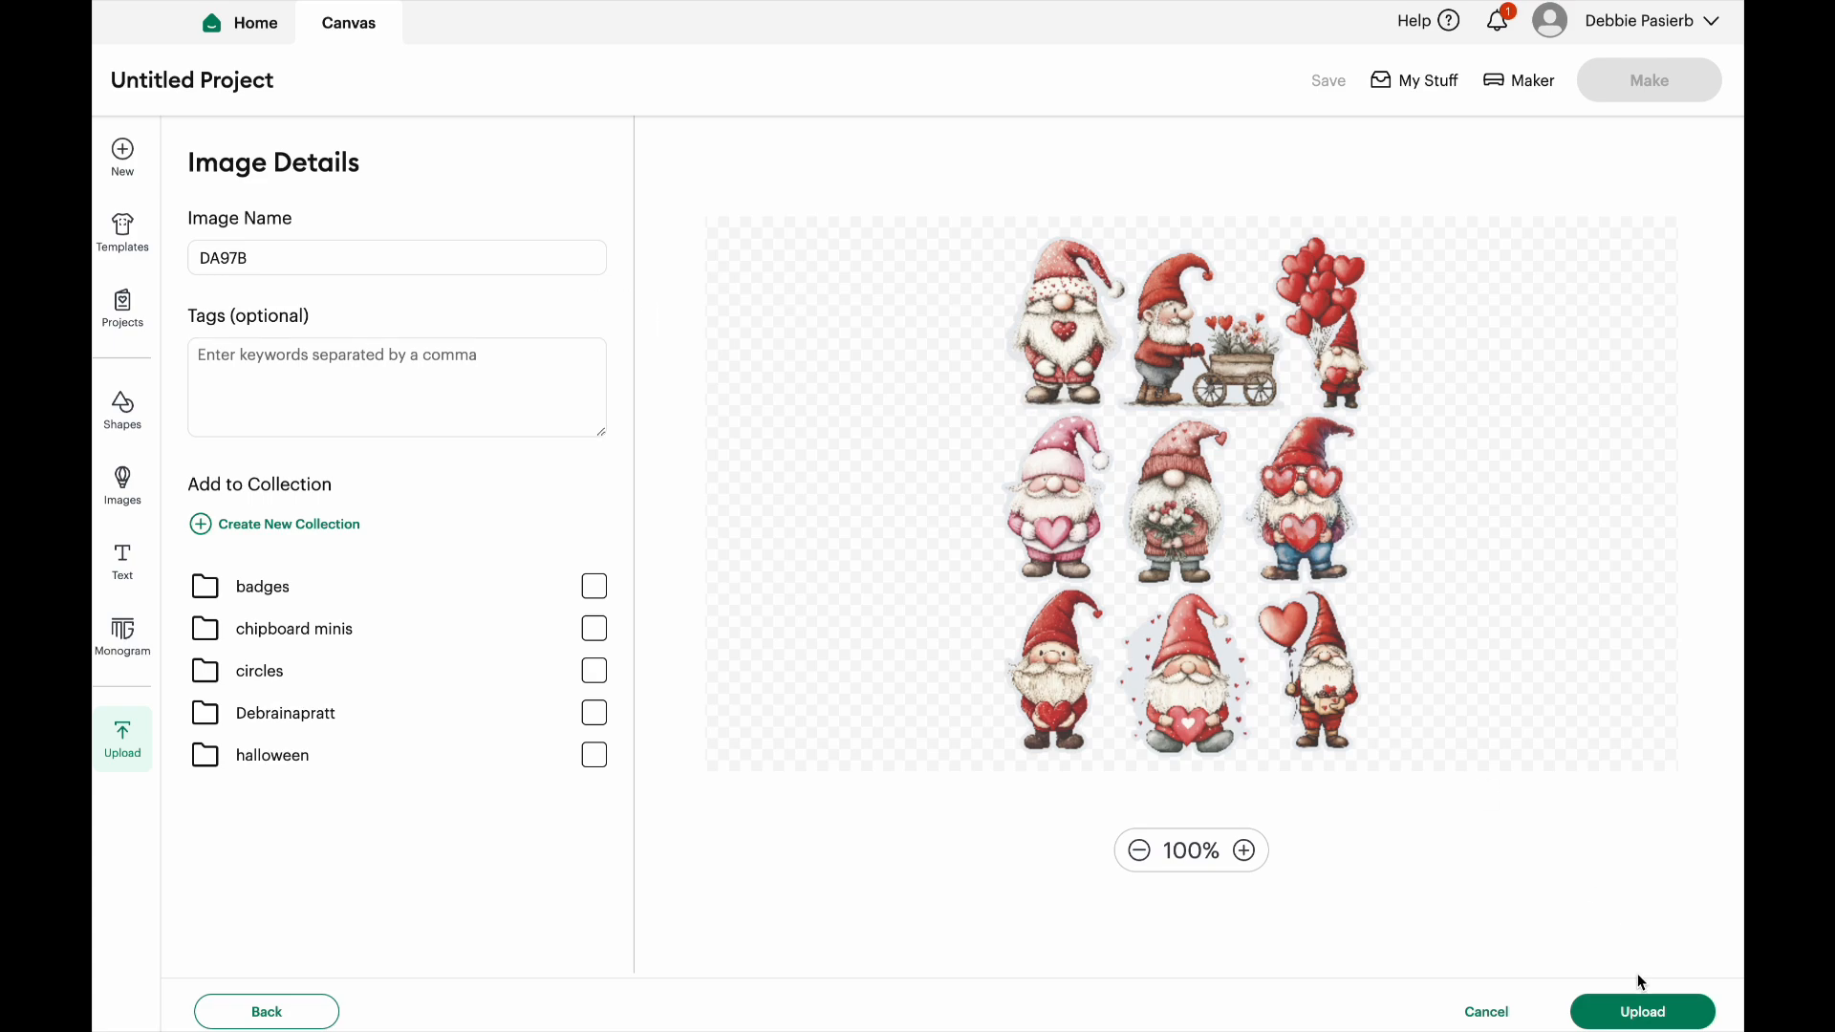
pyautogui.click(1640, 1015)
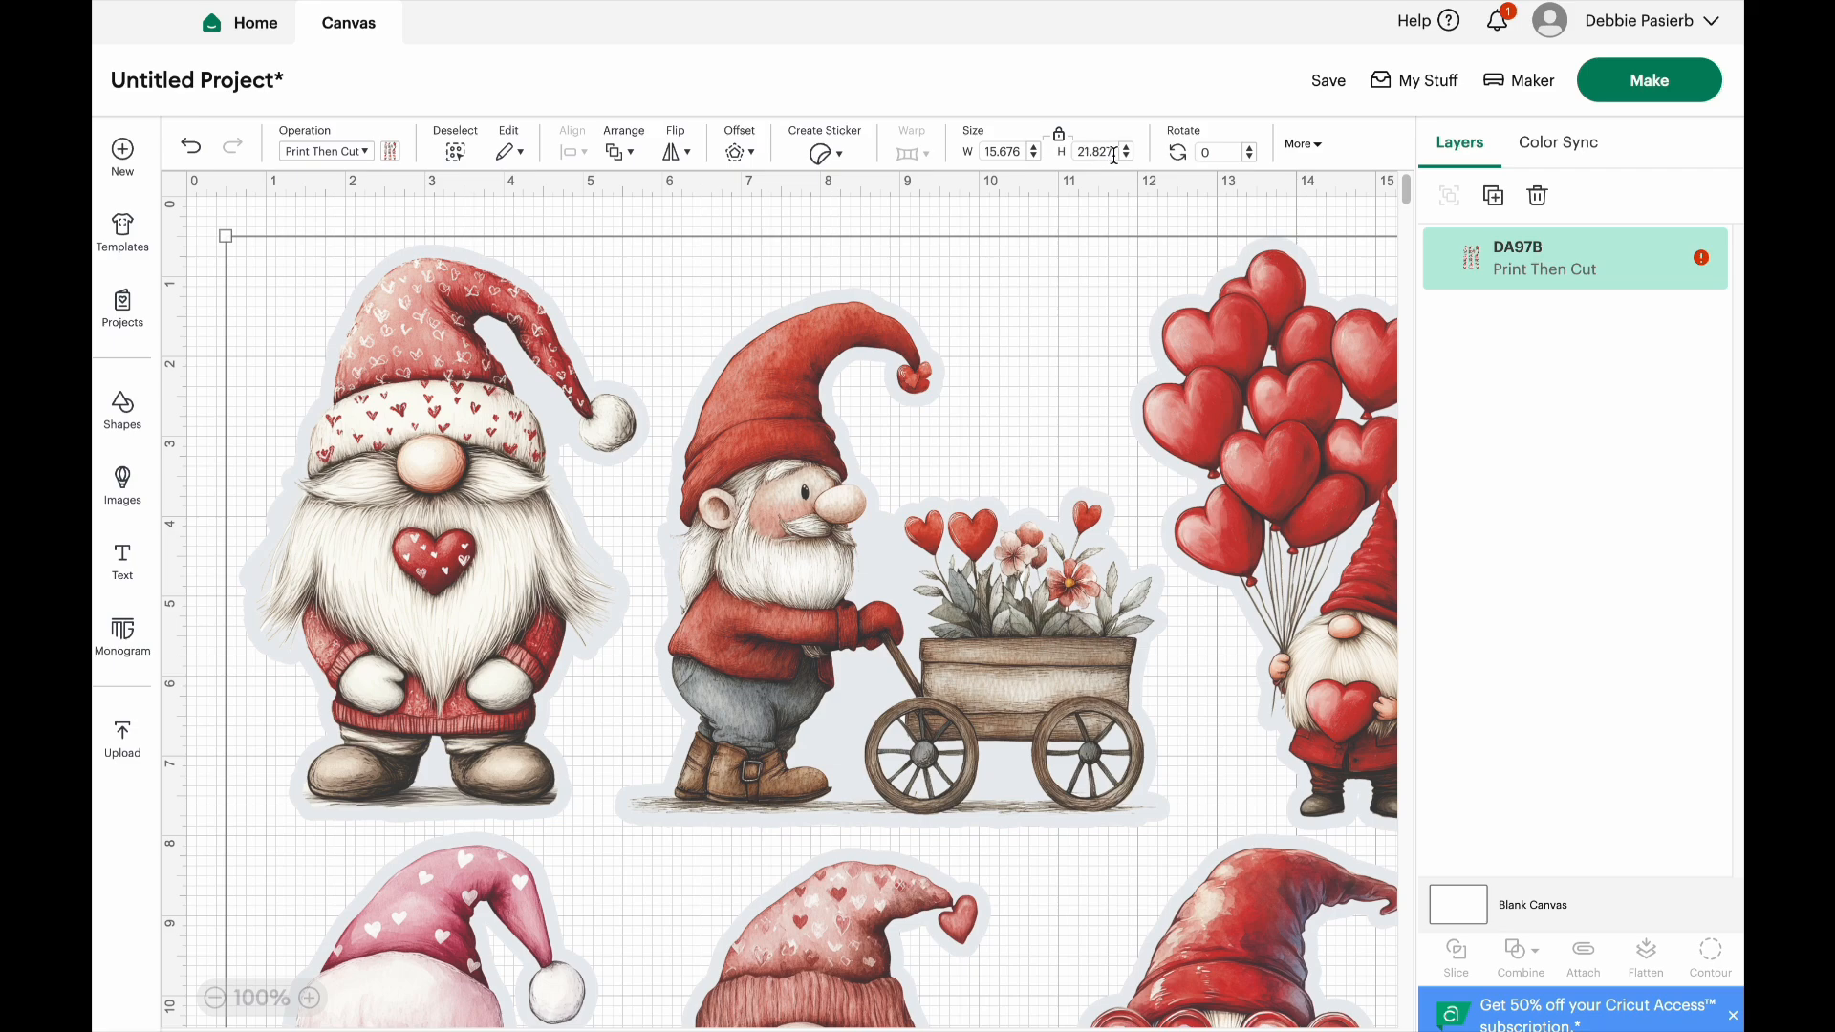
# Auto-resize the oversized DA97B image for Letter paper and set its width to 6.4 in
pyautogui.click(1702, 266)
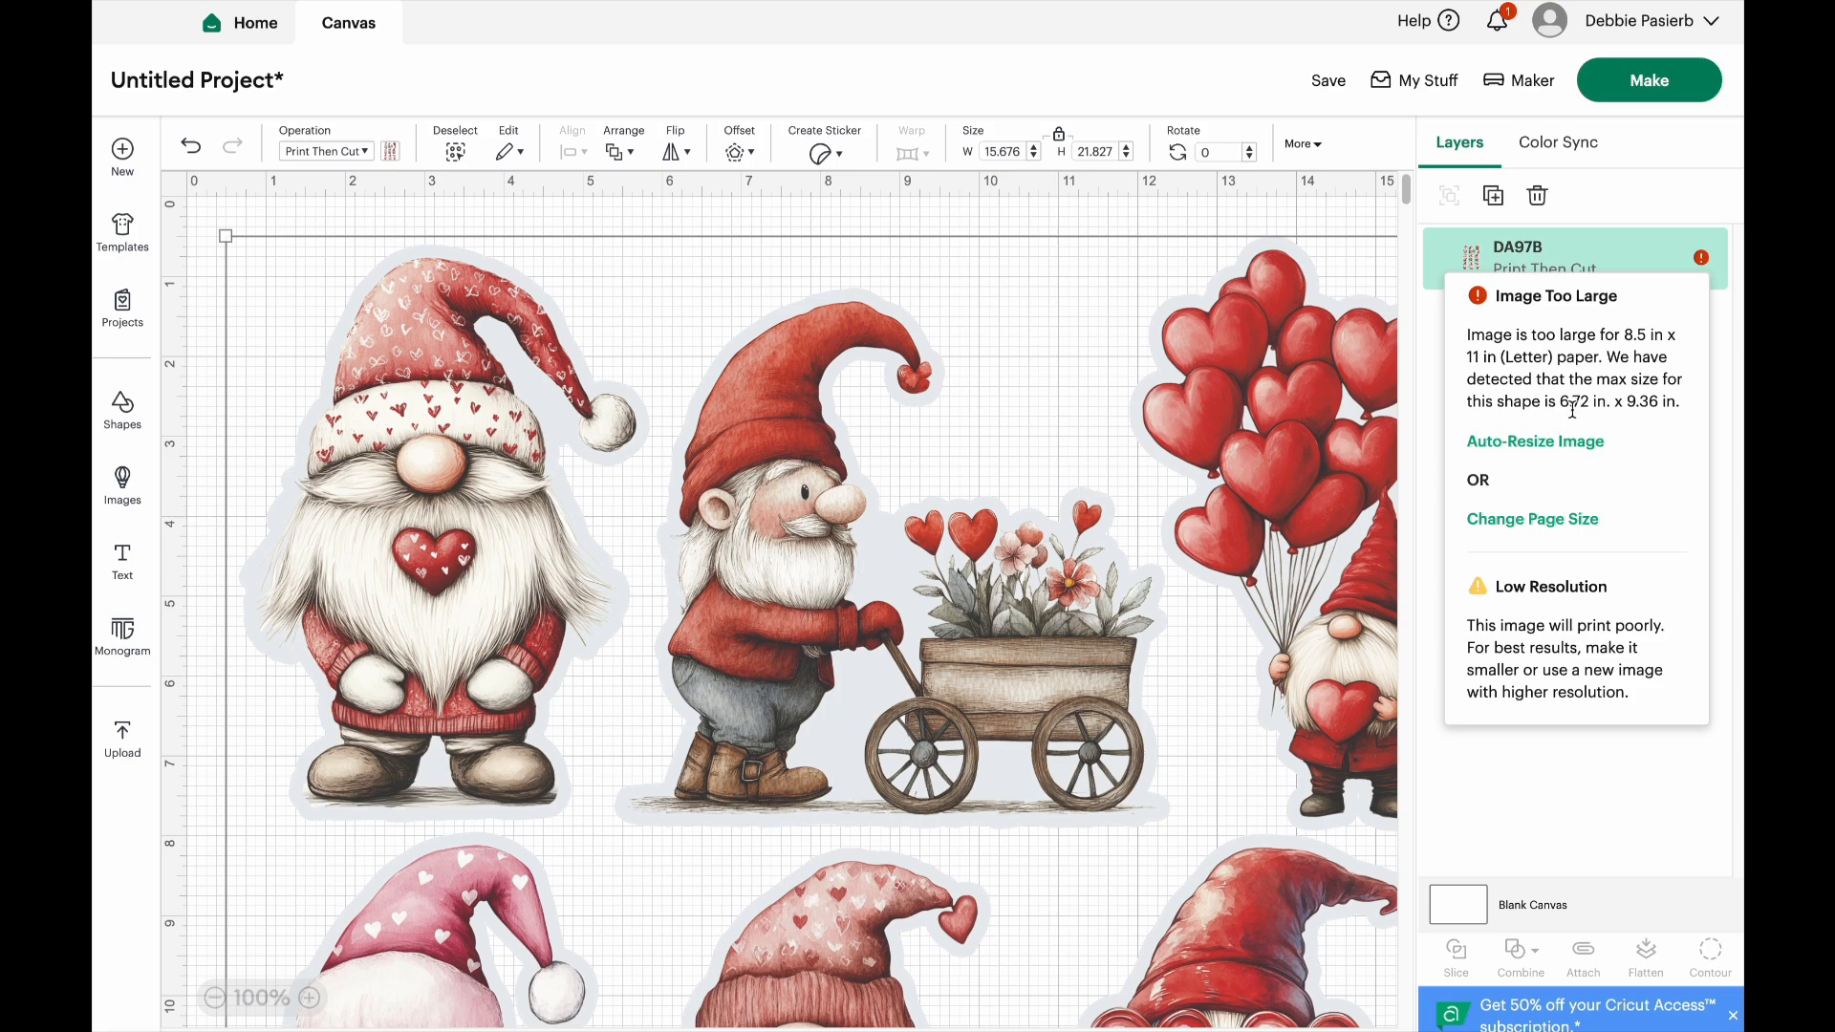
pyautogui.click(1550, 441)
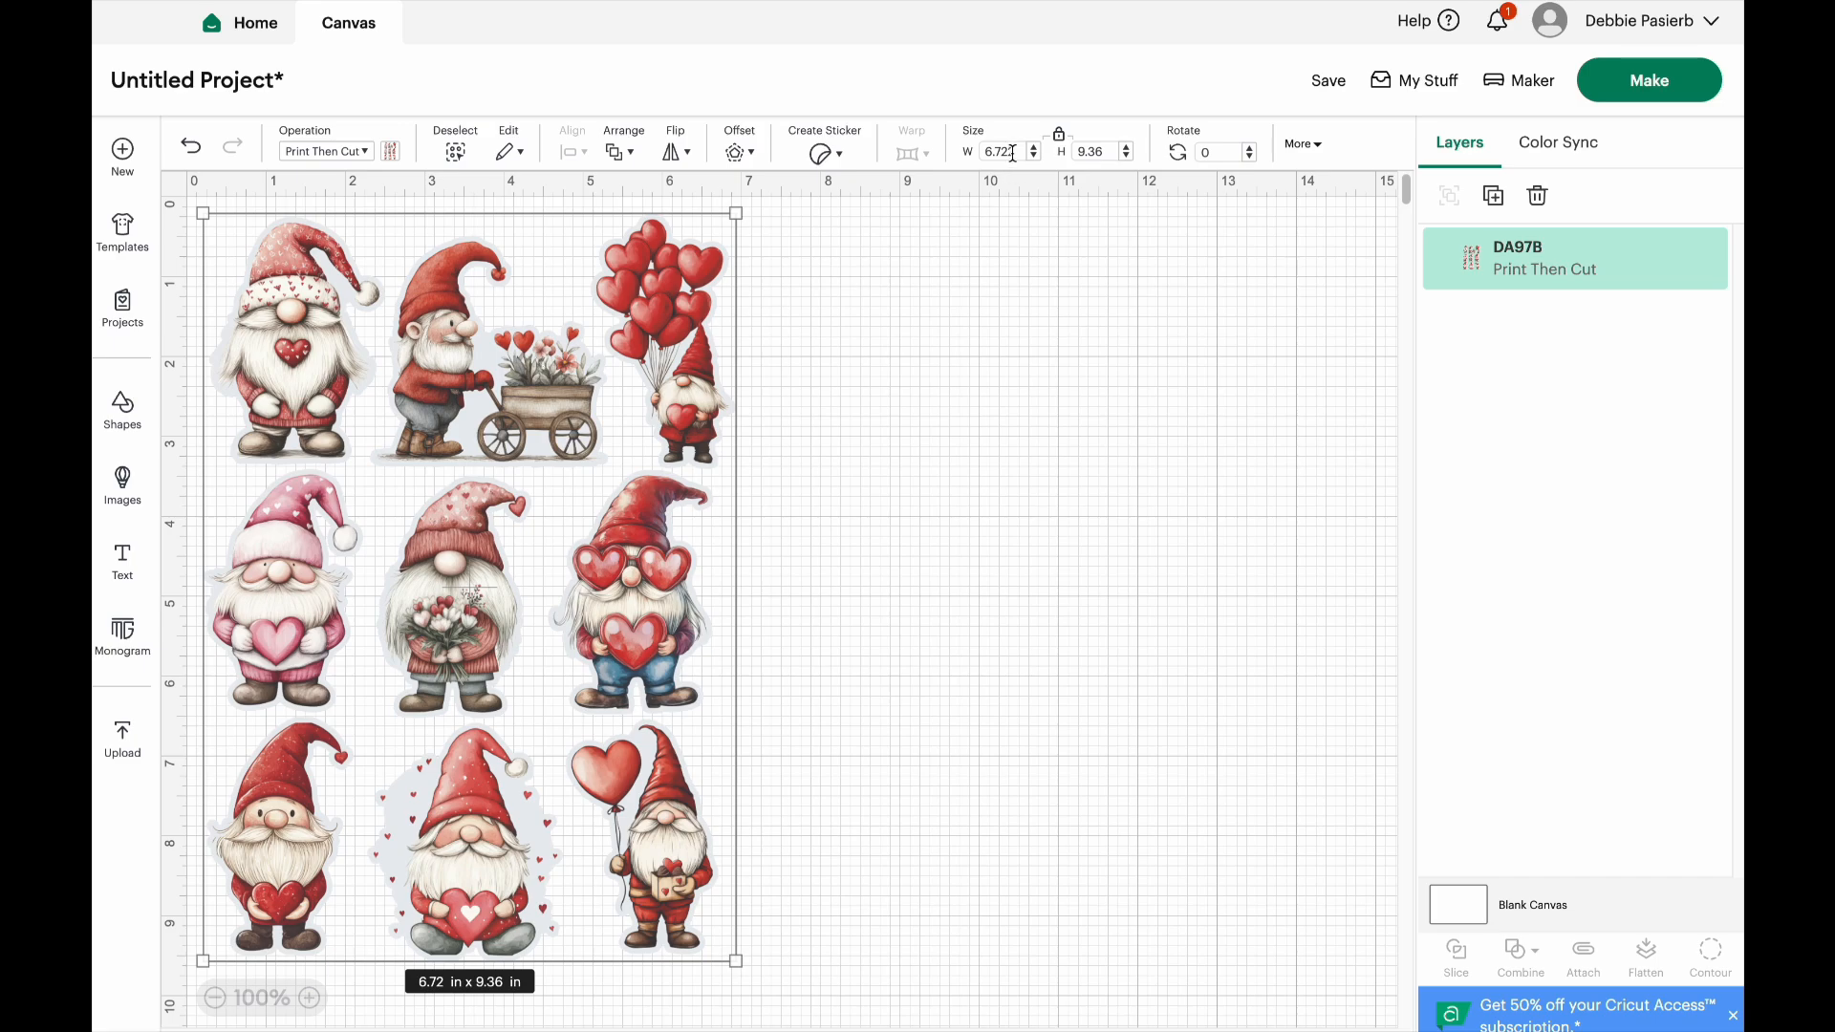
pyautogui.moveTo(1018, 153); pyautogui.dragTo(995, 152)
pyautogui.write('4')
pyautogui.press('Return')
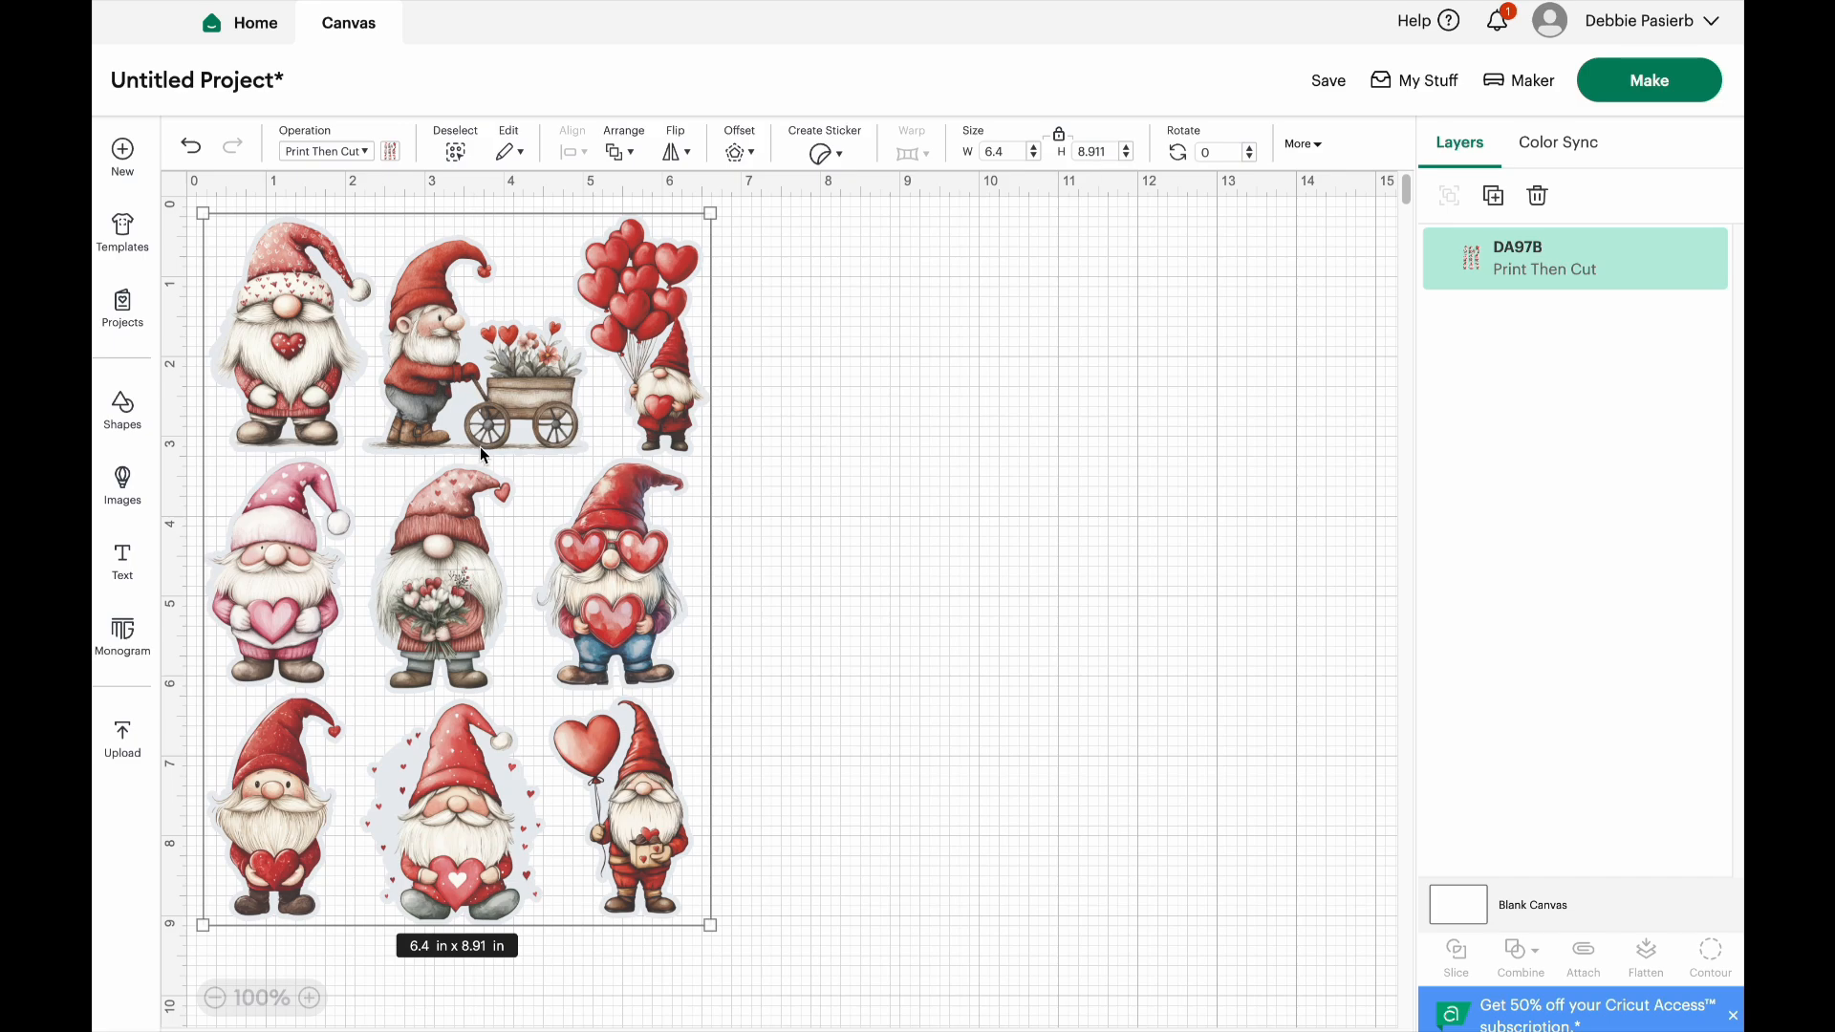
# Move the DA97B image about 0.8 in to the right on the canvas and reselect it
pyautogui.moveTo(485, 446); pyautogui.dragTo(543, 445)
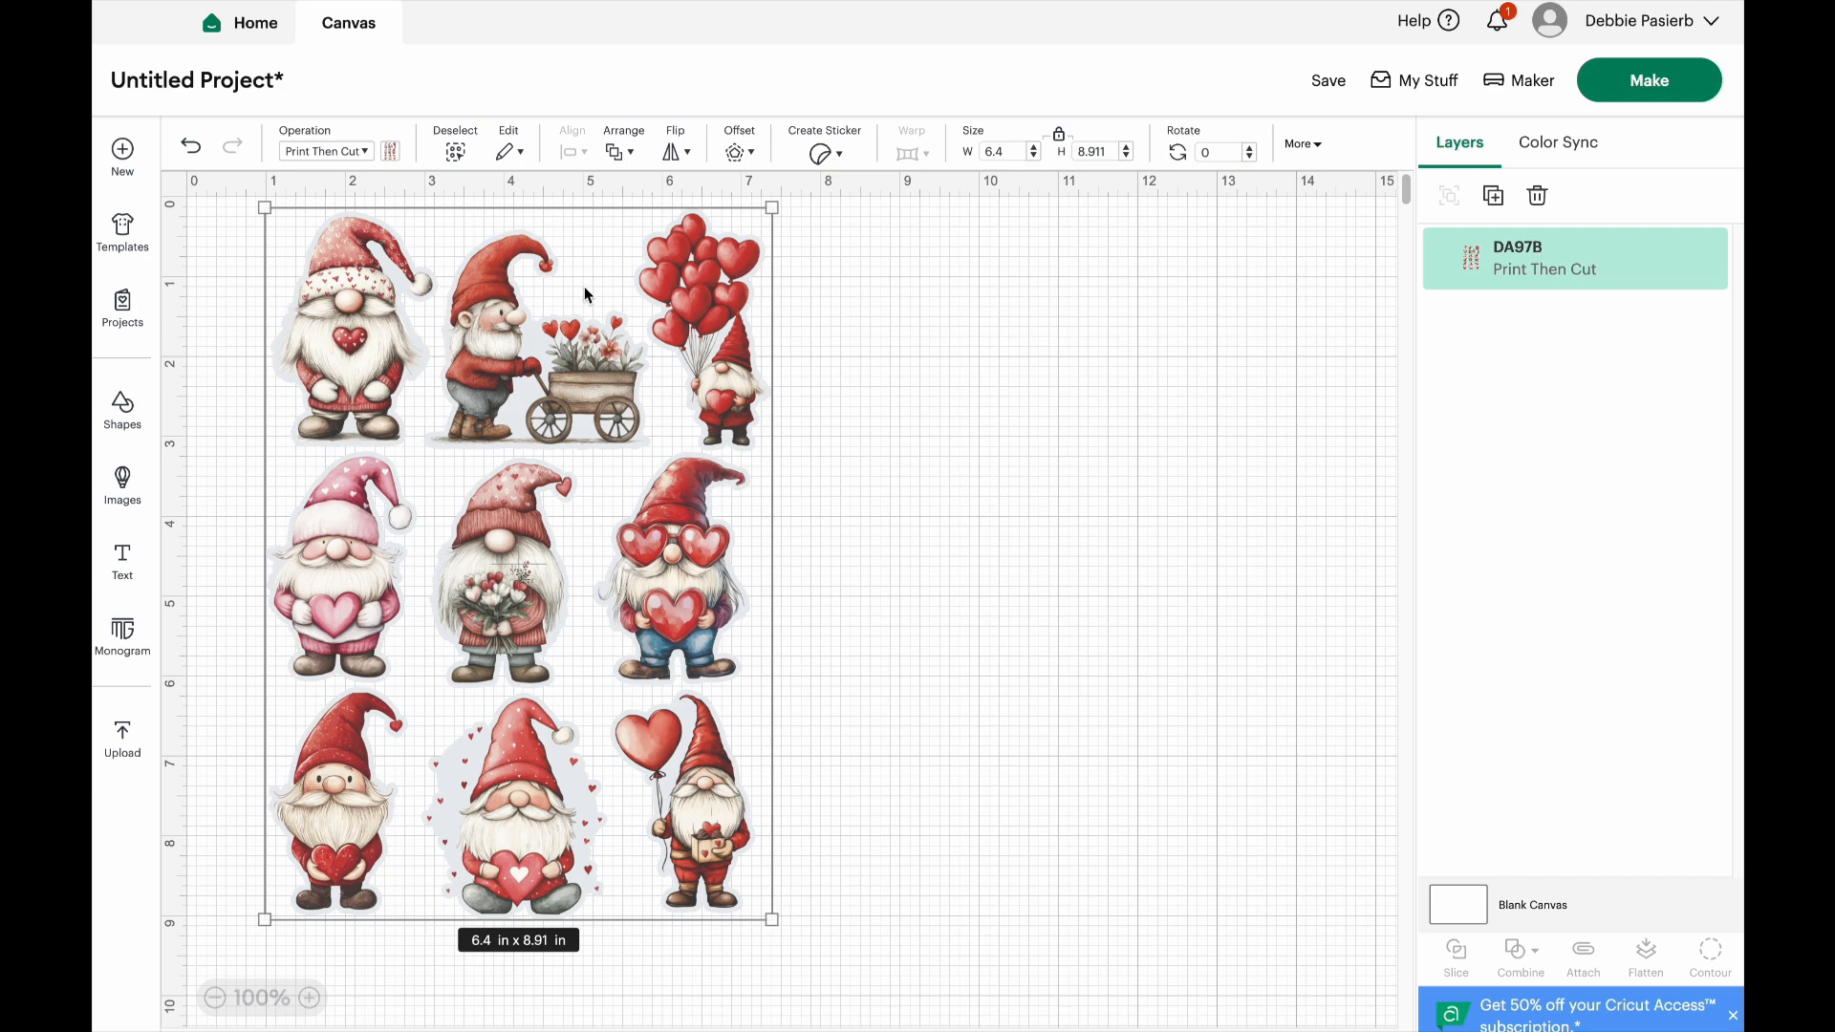
pyautogui.click(815, 344)
pyautogui.click(533, 349)
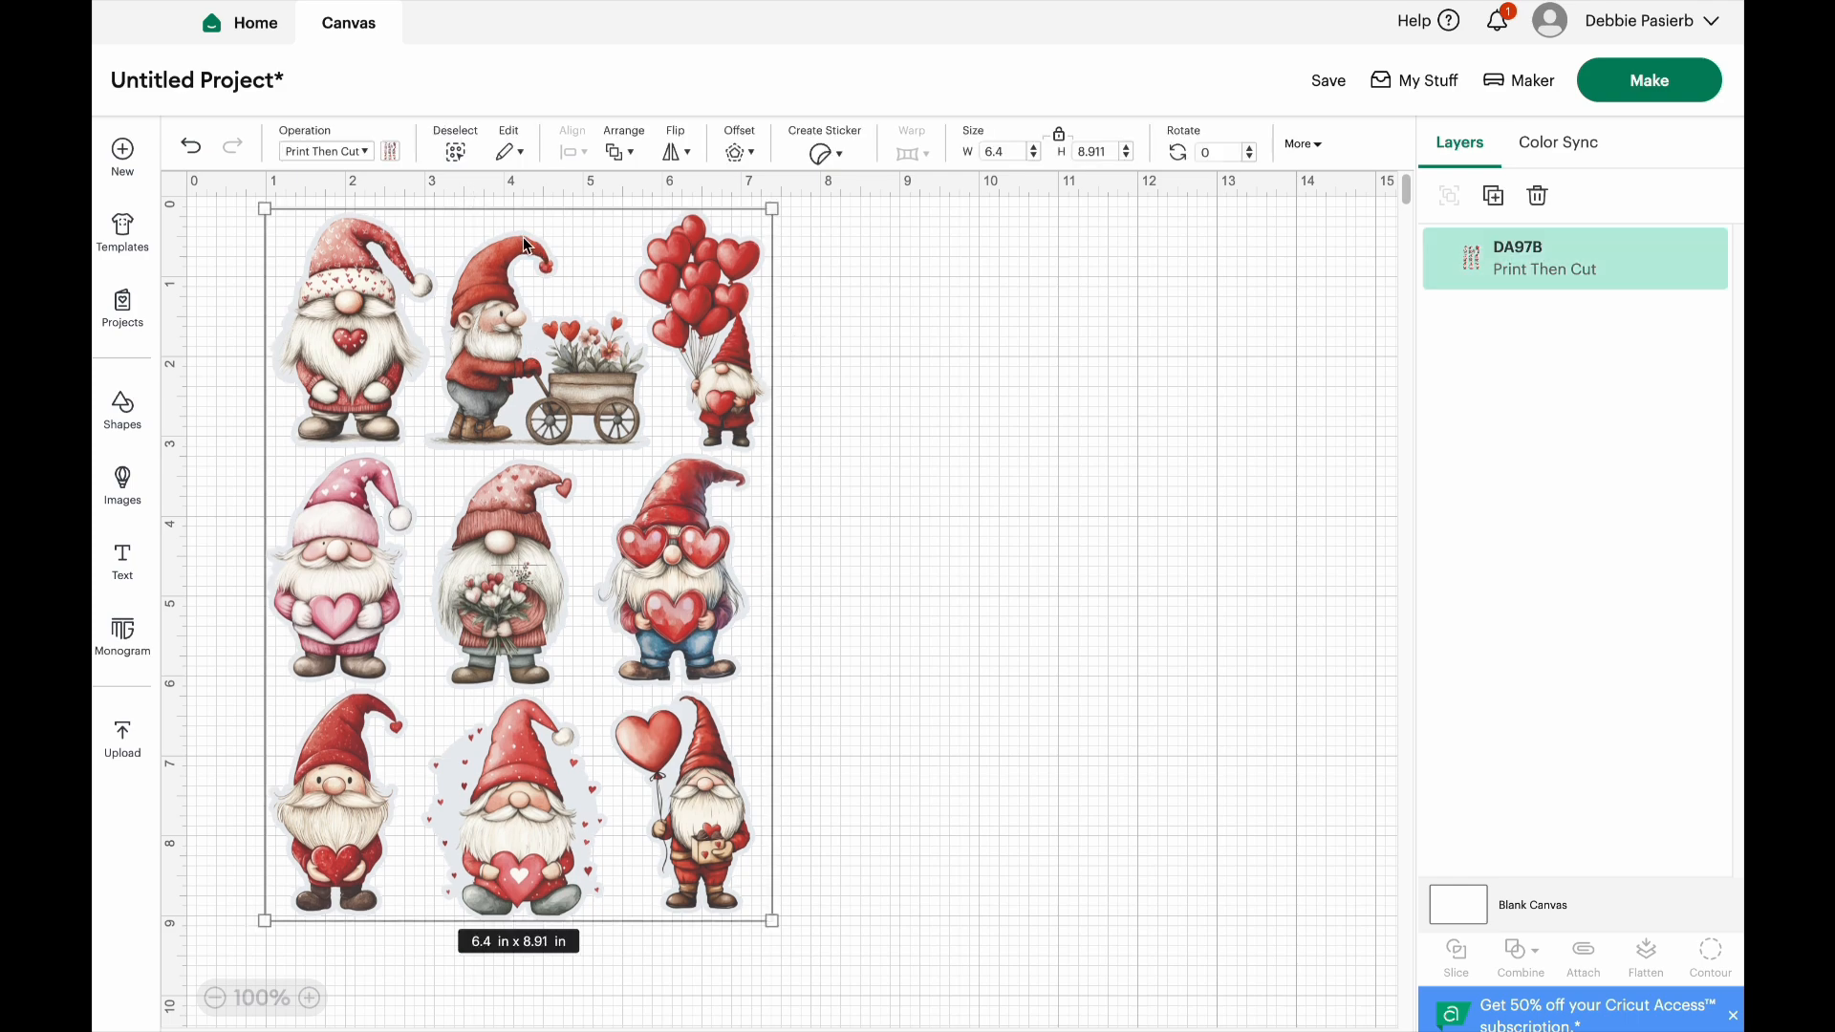
# Start an Offset around the gnomes and try distances of 0.056 and 0.069 in
pyautogui.click(738, 153)
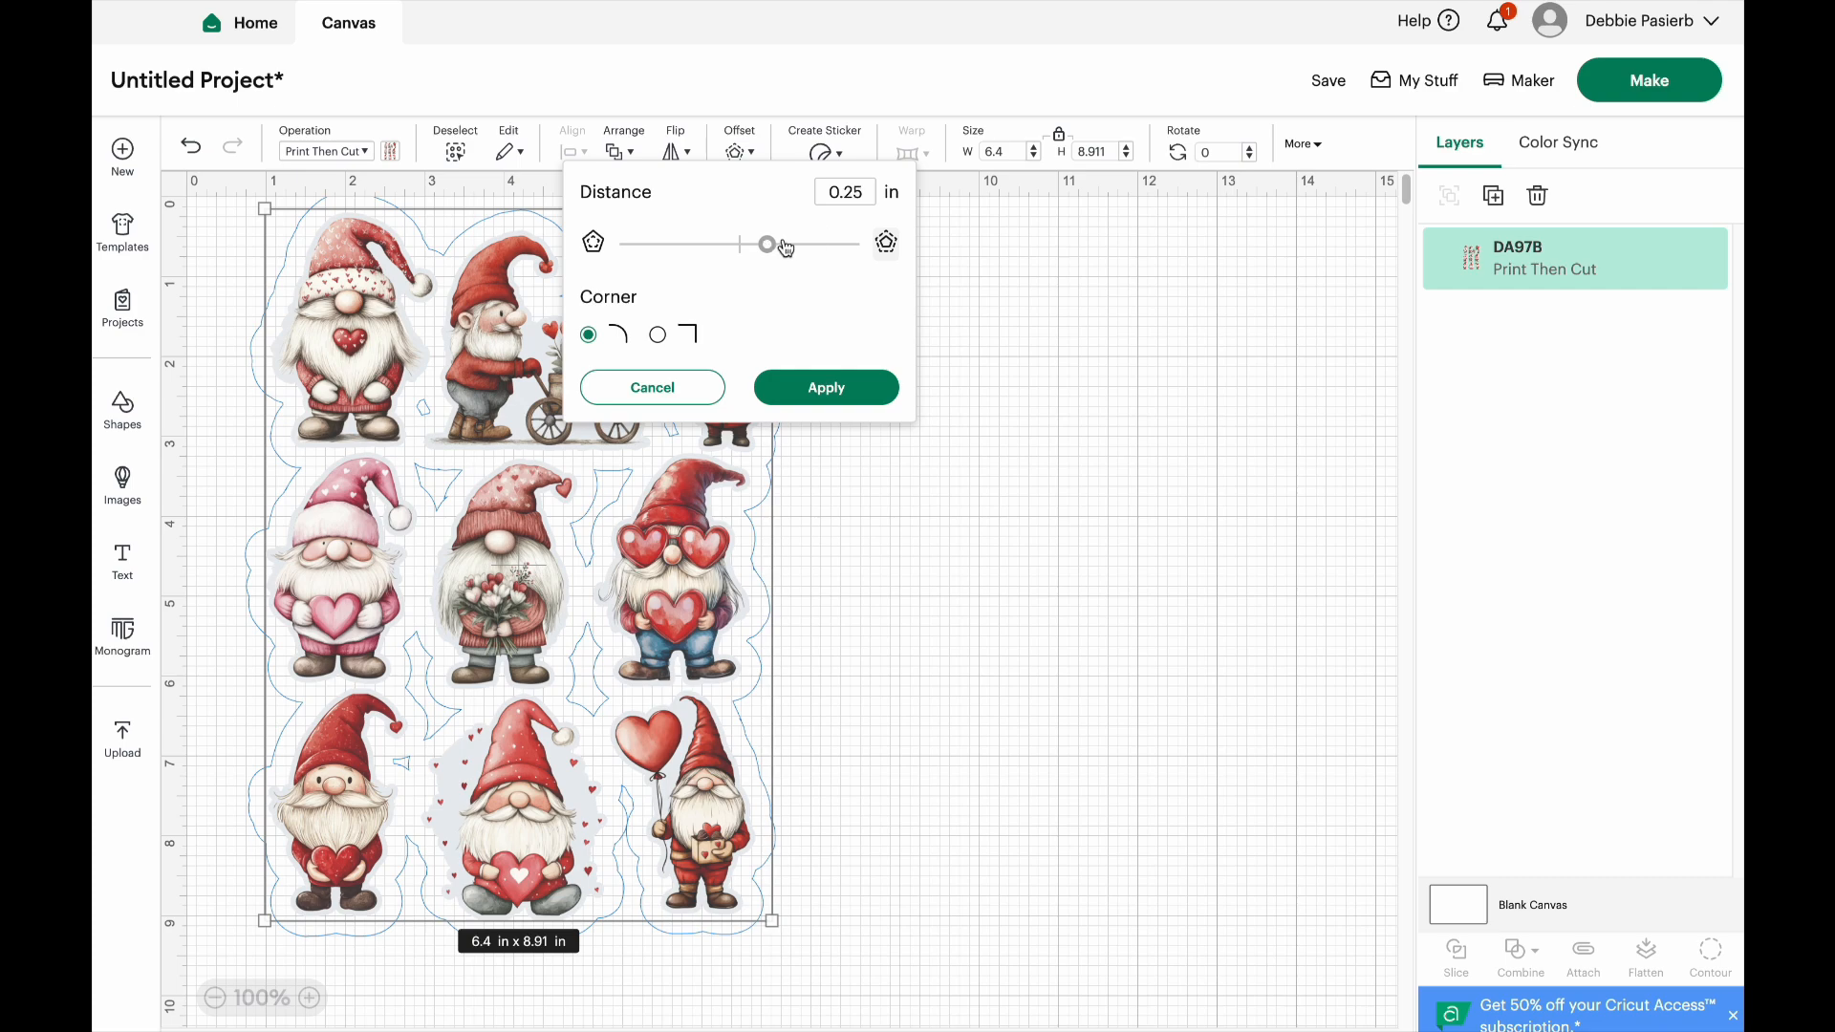
pyautogui.moveTo(767, 245); pyautogui.dragTo(746, 252)
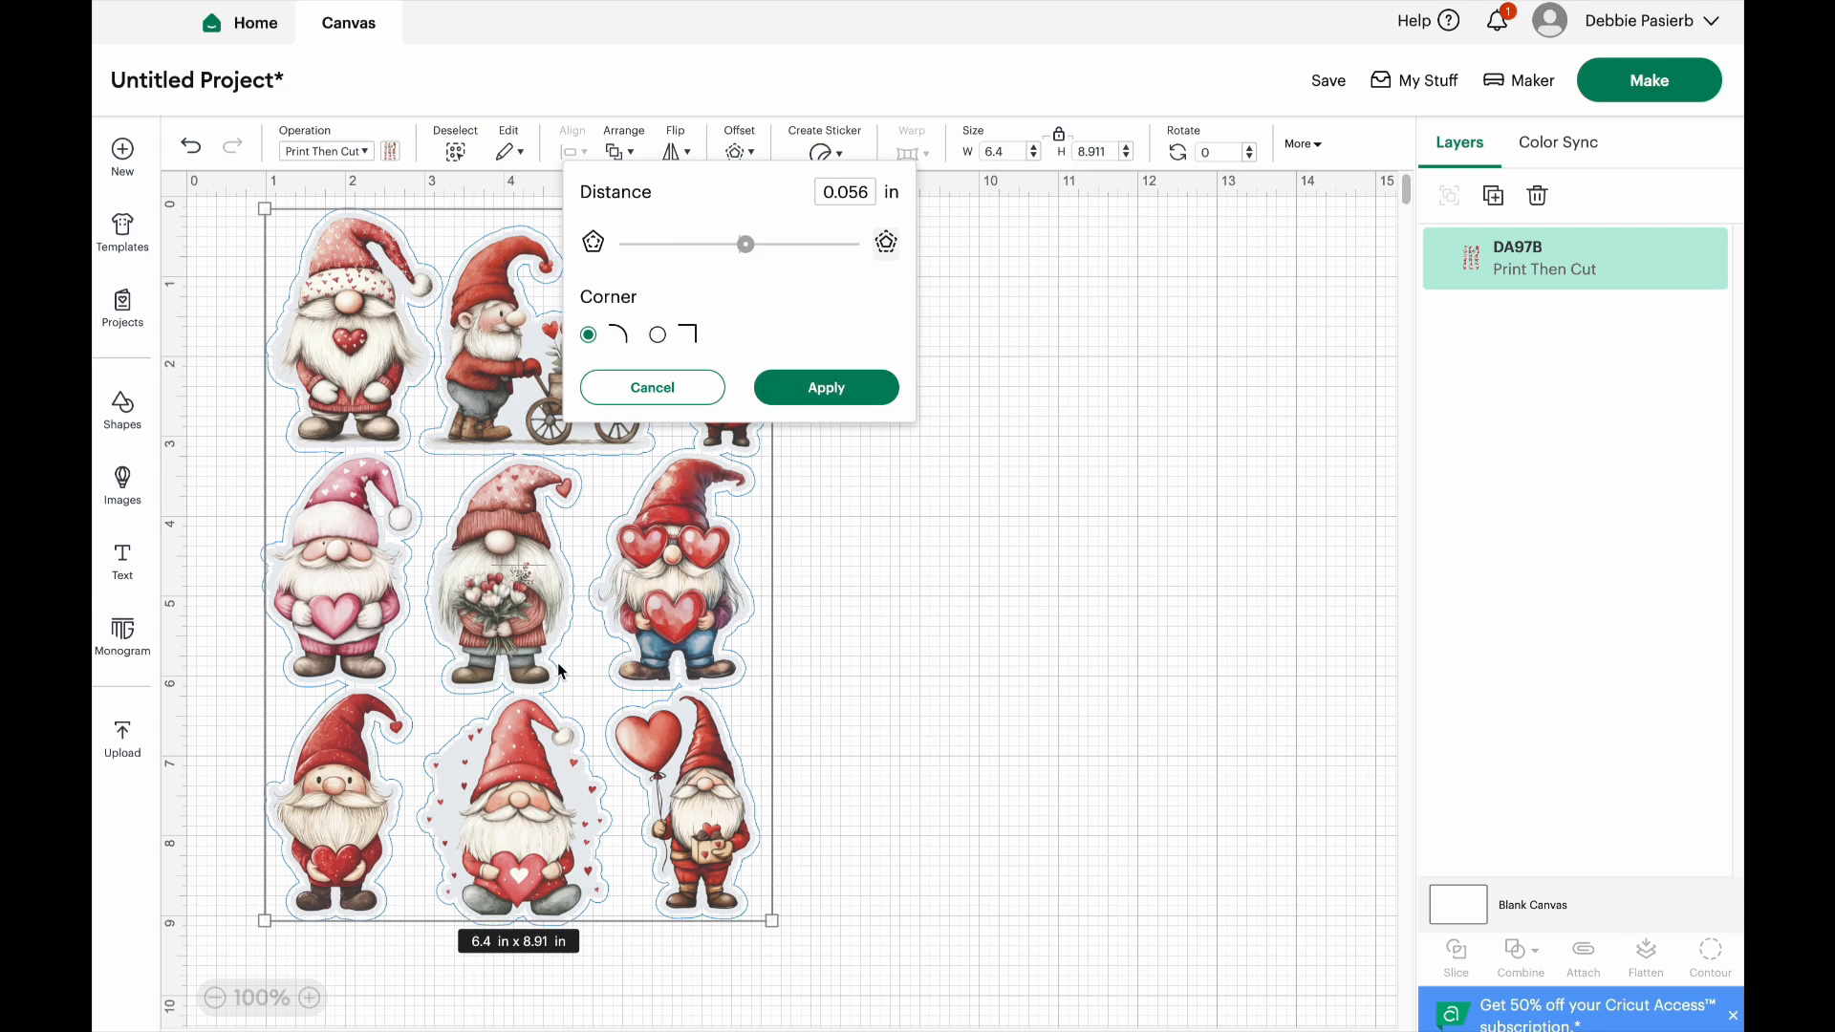
pyautogui.click(745, 247)
pyautogui.moveTo(745, 247); pyautogui.dragTo(747, 245)
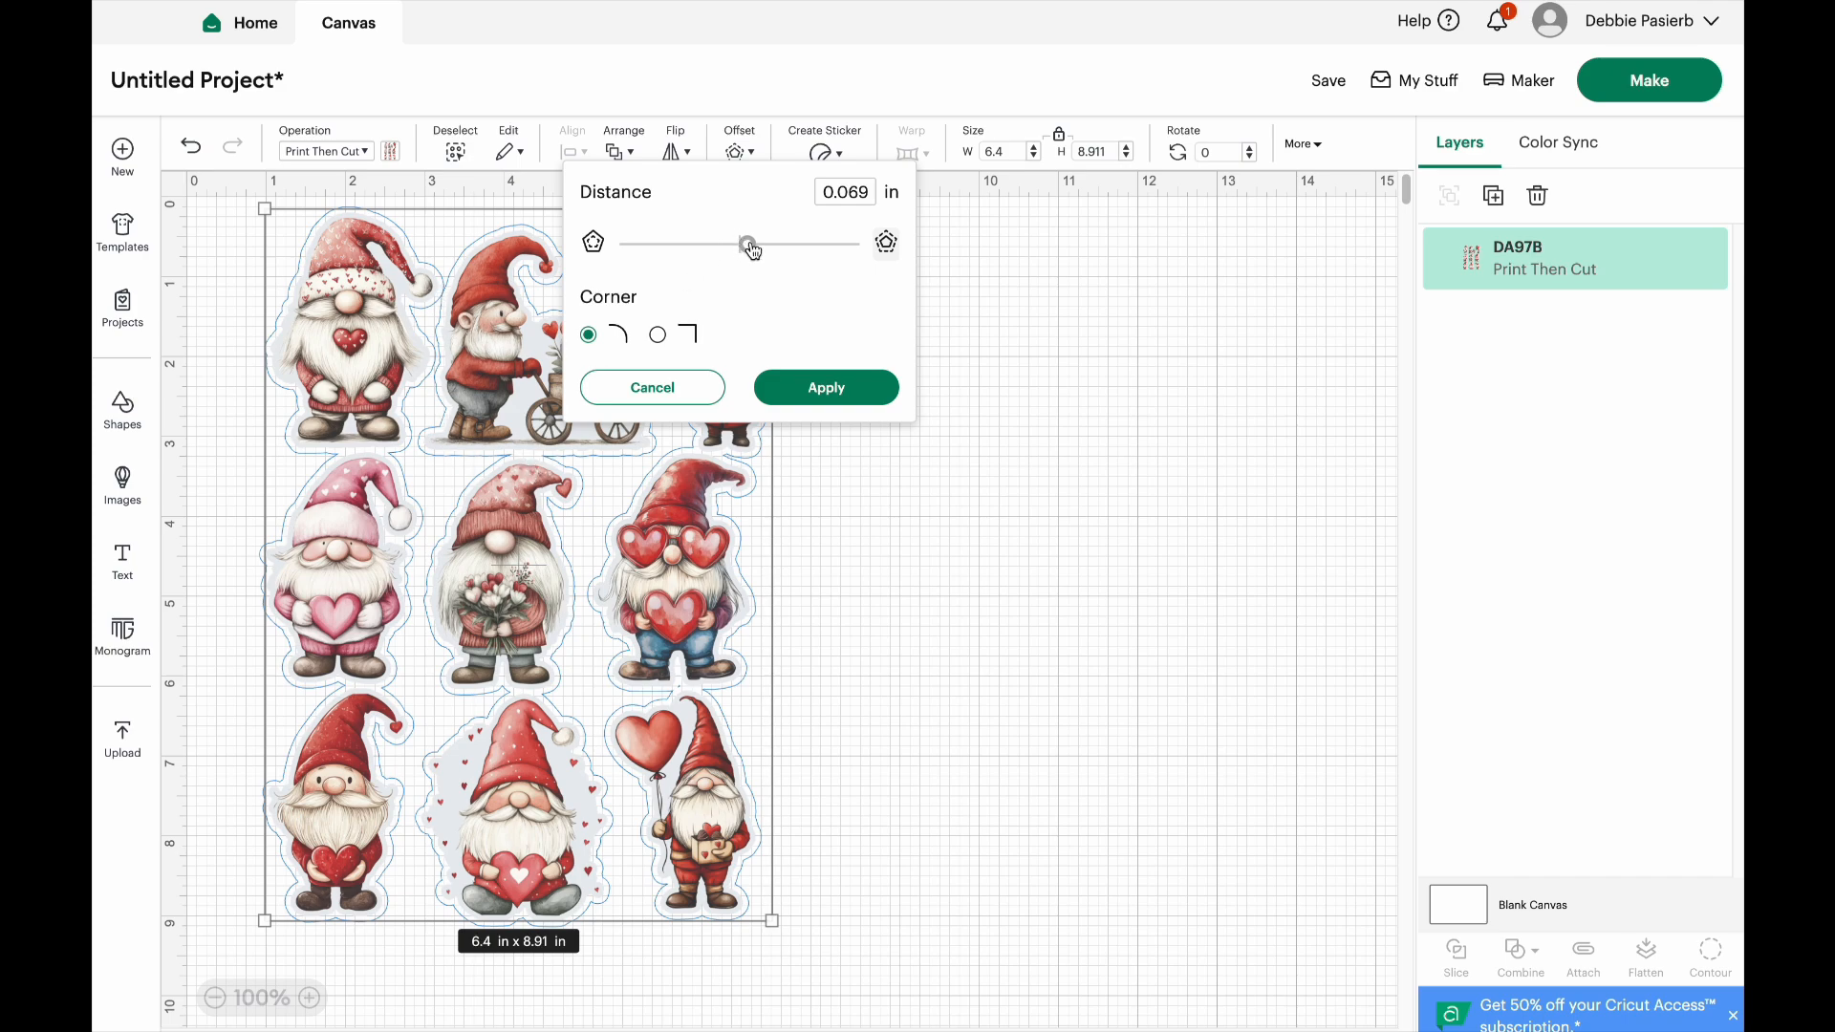
# Try offset distances of 0.05, 0.04 and 0.03 in to compare the outlines around the gnomes
pyautogui.moveTo(853, 194); pyautogui.dragTo(894, 194)
pyautogui.write('5')
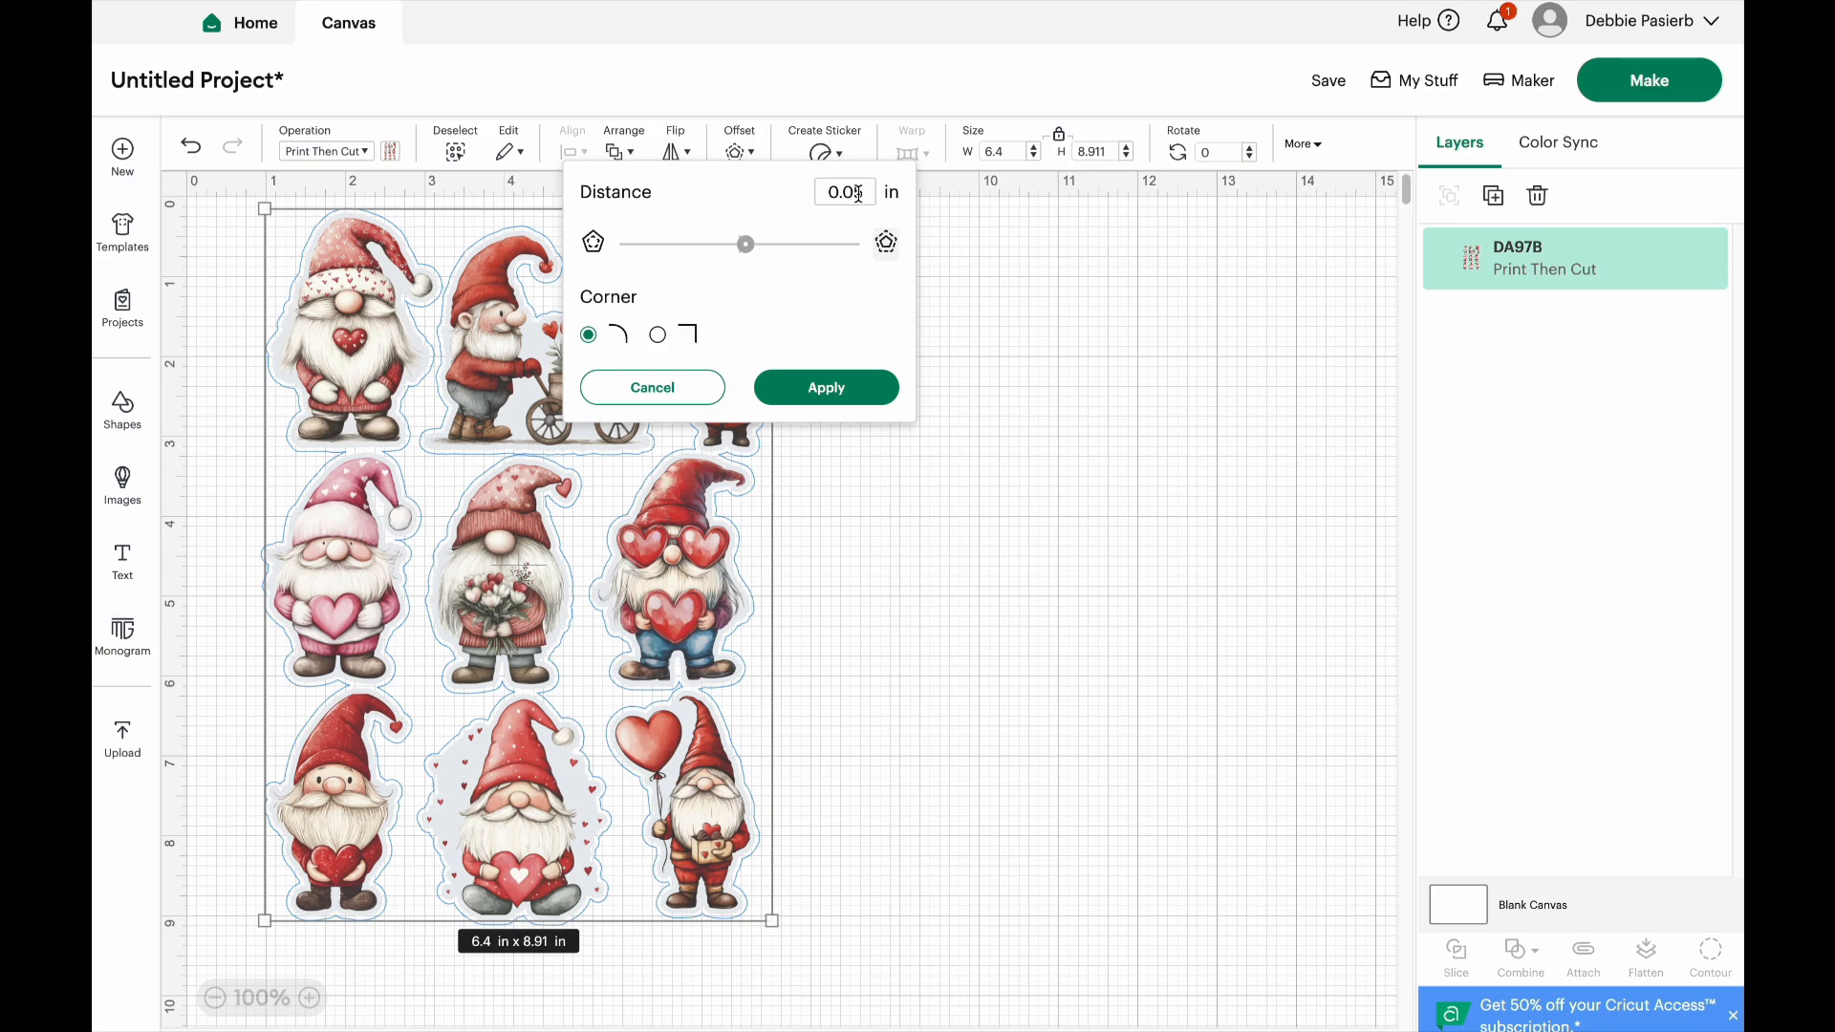
pyautogui.moveTo(857, 193); pyautogui.dragTo(886, 192)
pyautogui.write('4')
pyautogui.press('Return')
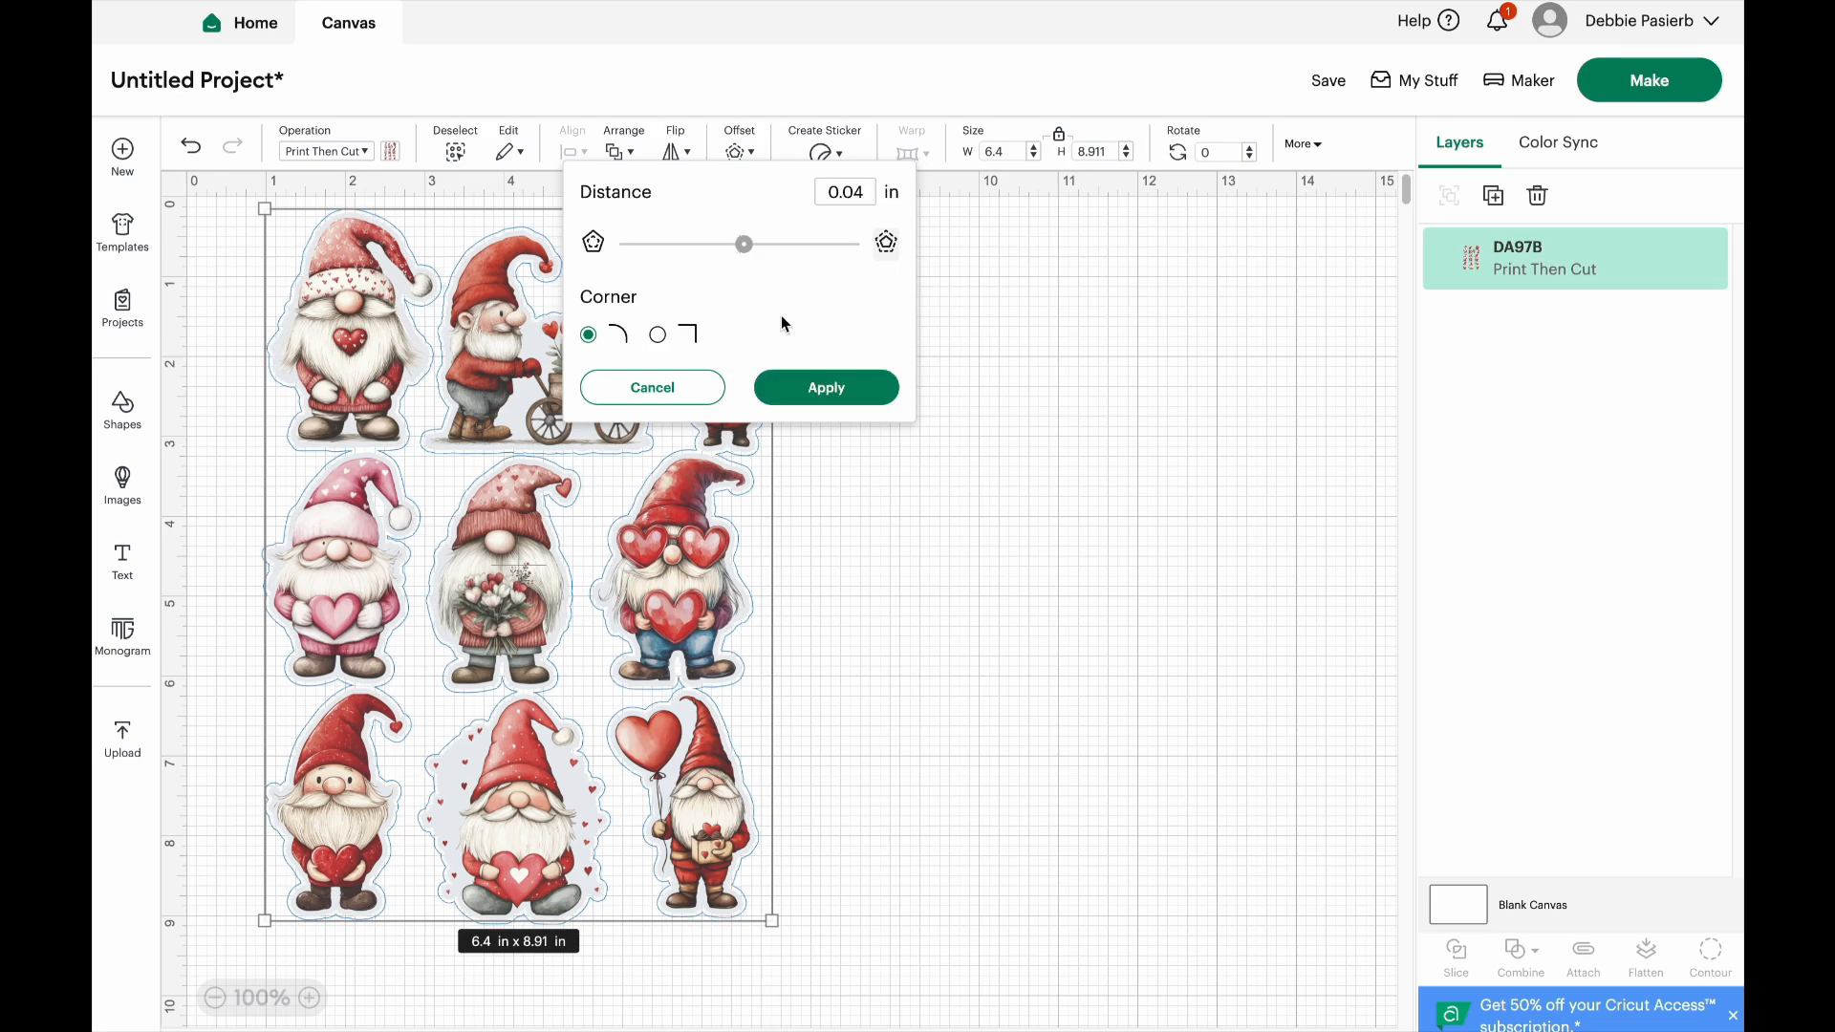
pyautogui.moveTo(854, 192); pyautogui.dragTo(907, 195)
pyautogui.write('3')
pyautogui.press('Return')
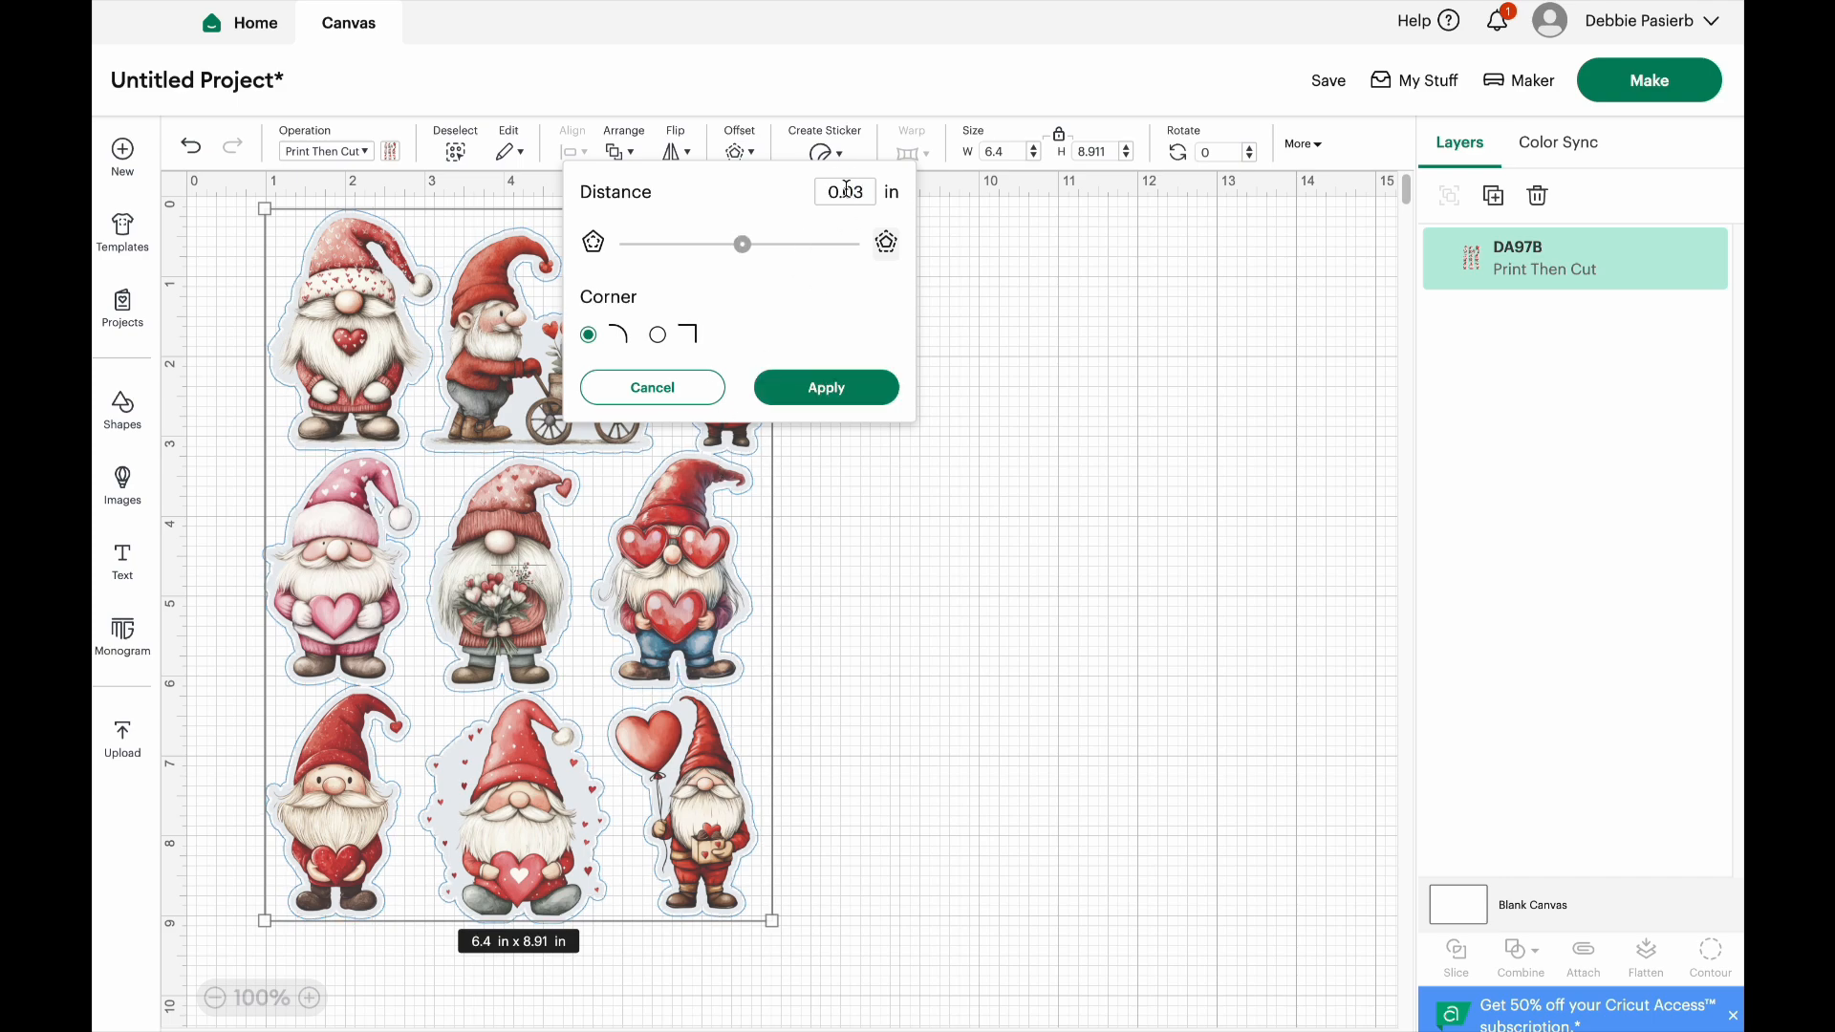
# Set the offset distance to 0.025 in, keep rounded corners, and apply the offset
pyautogui.moveTo(846, 189); pyautogui.dragTo(887, 192)
pyautogui.write('25')
pyautogui.press('Return')
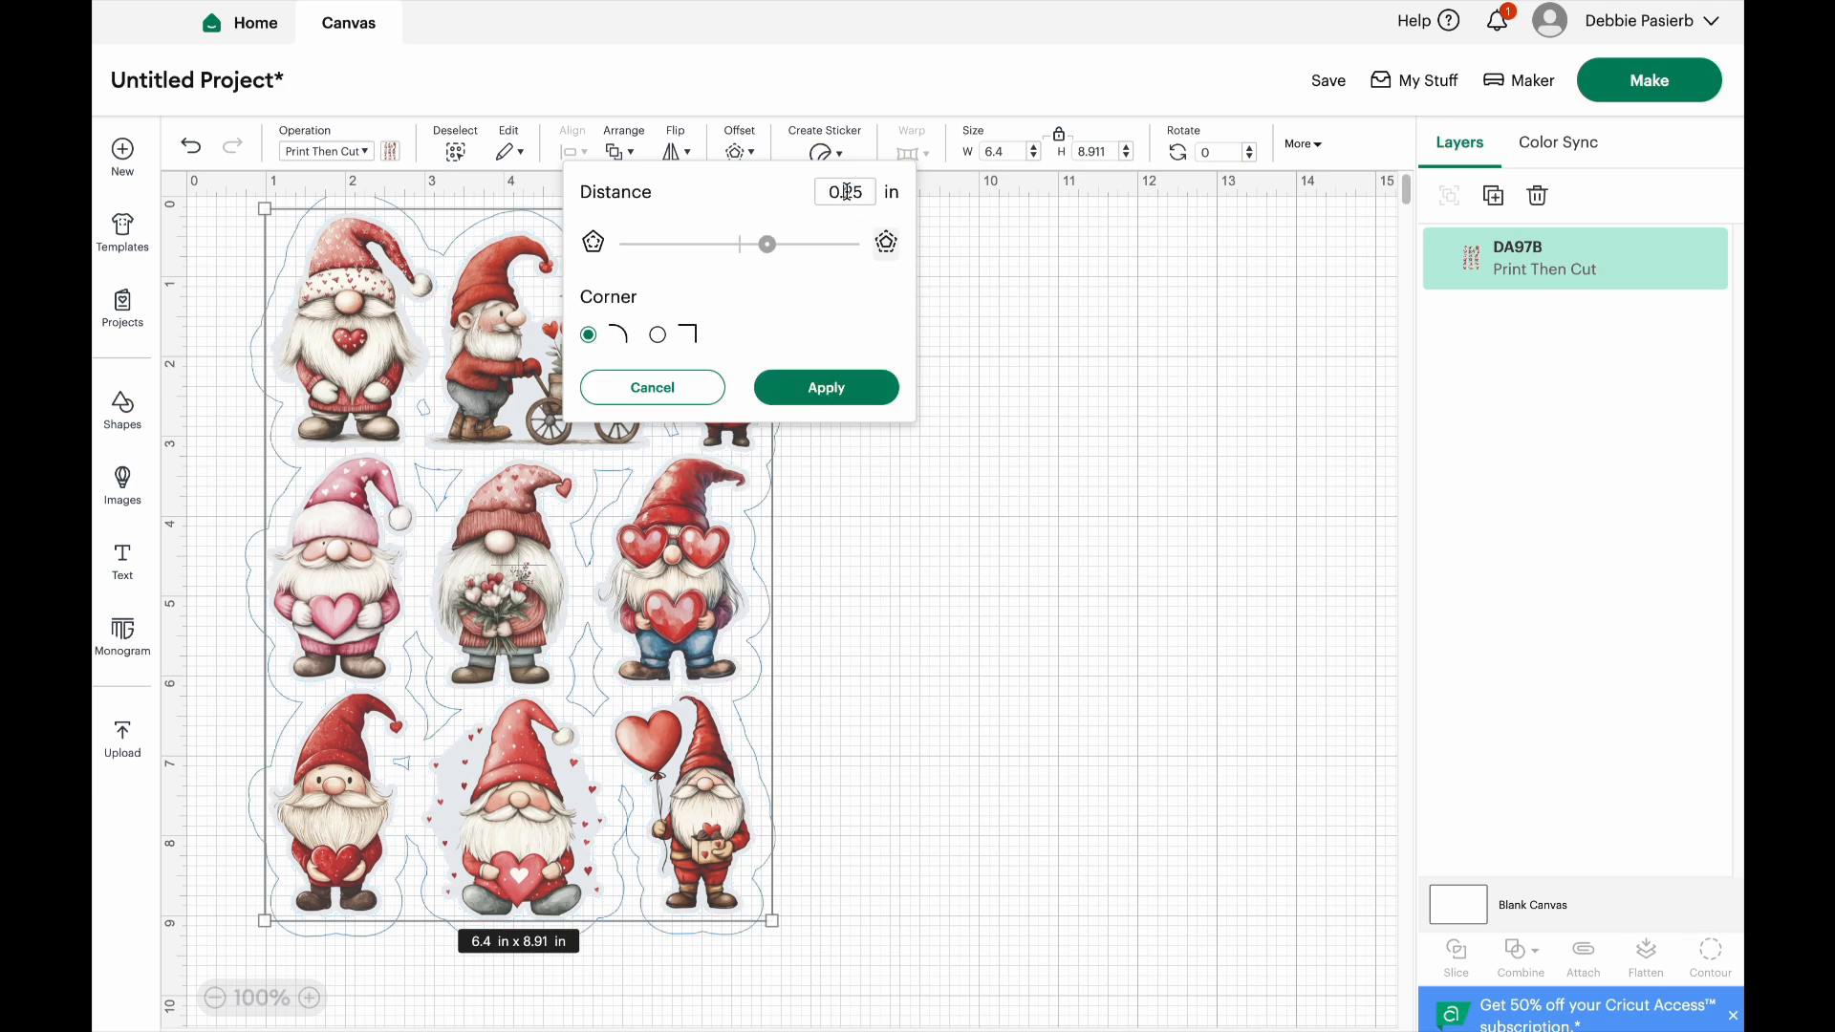
pyautogui.write('0')
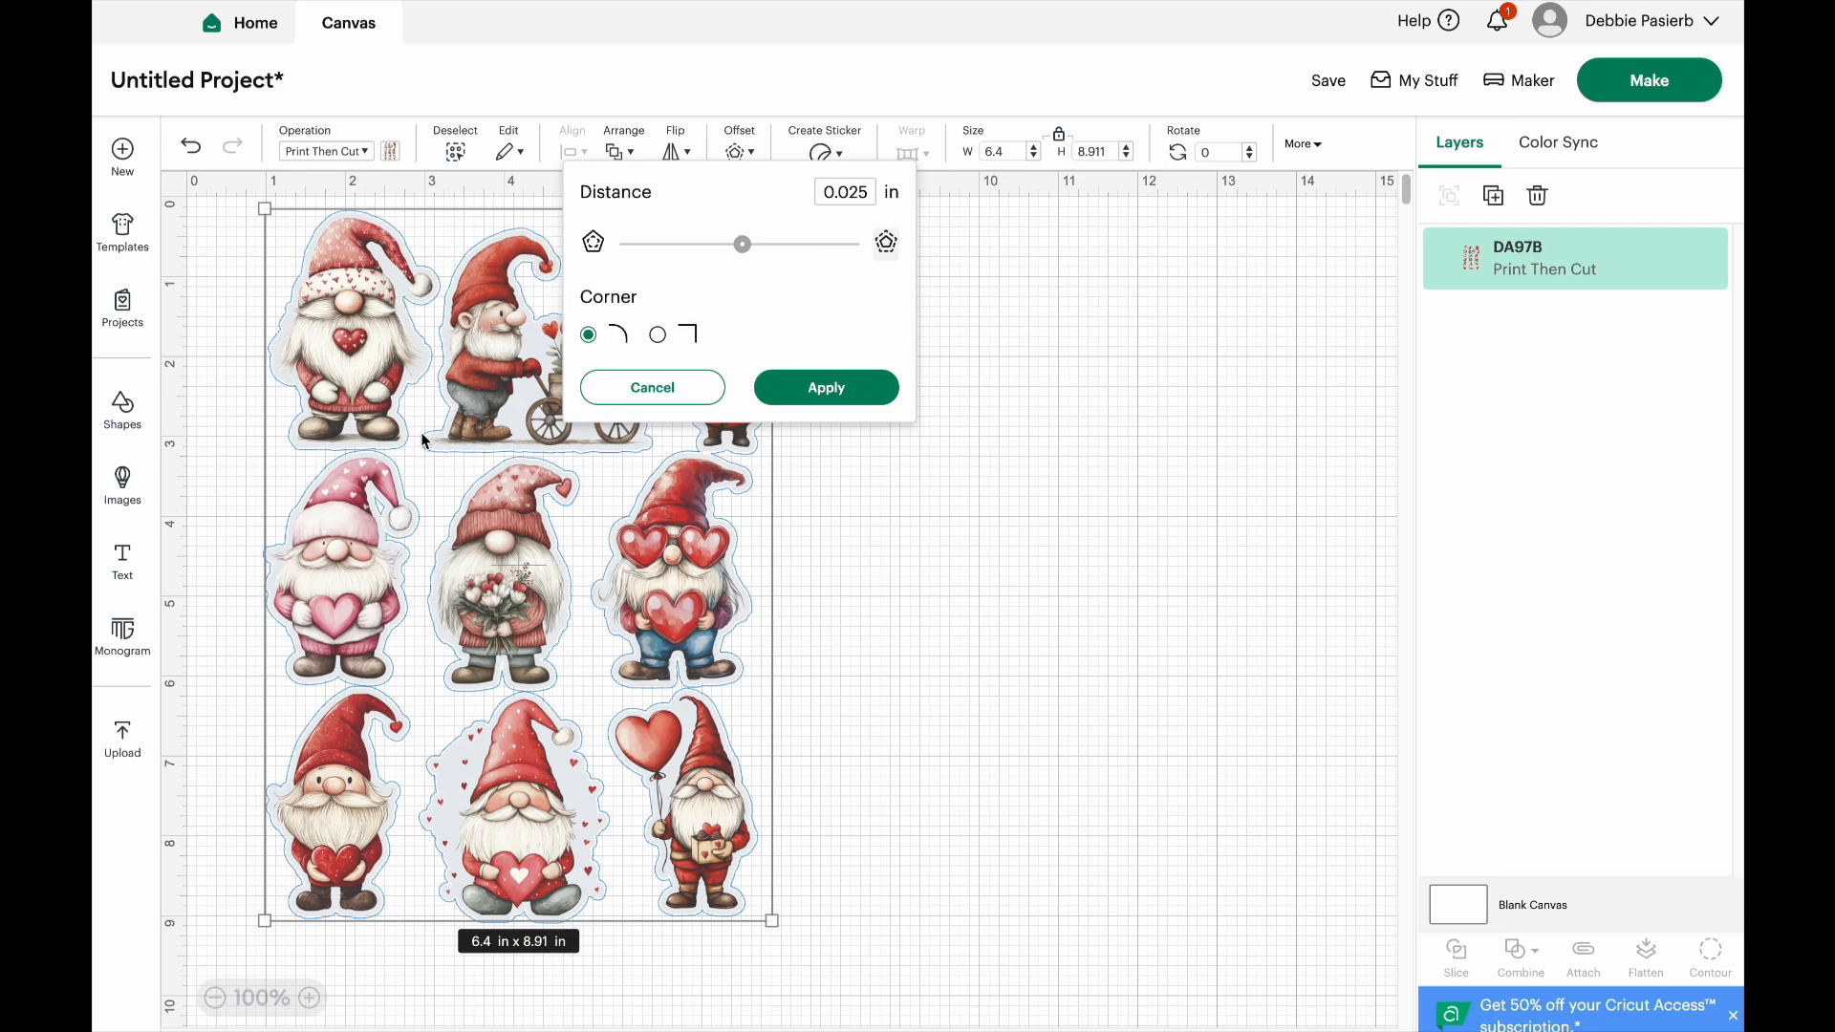
pyautogui.click(658, 335)
pyautogui.click(589, 337)
pyautogui.click(817, 395)
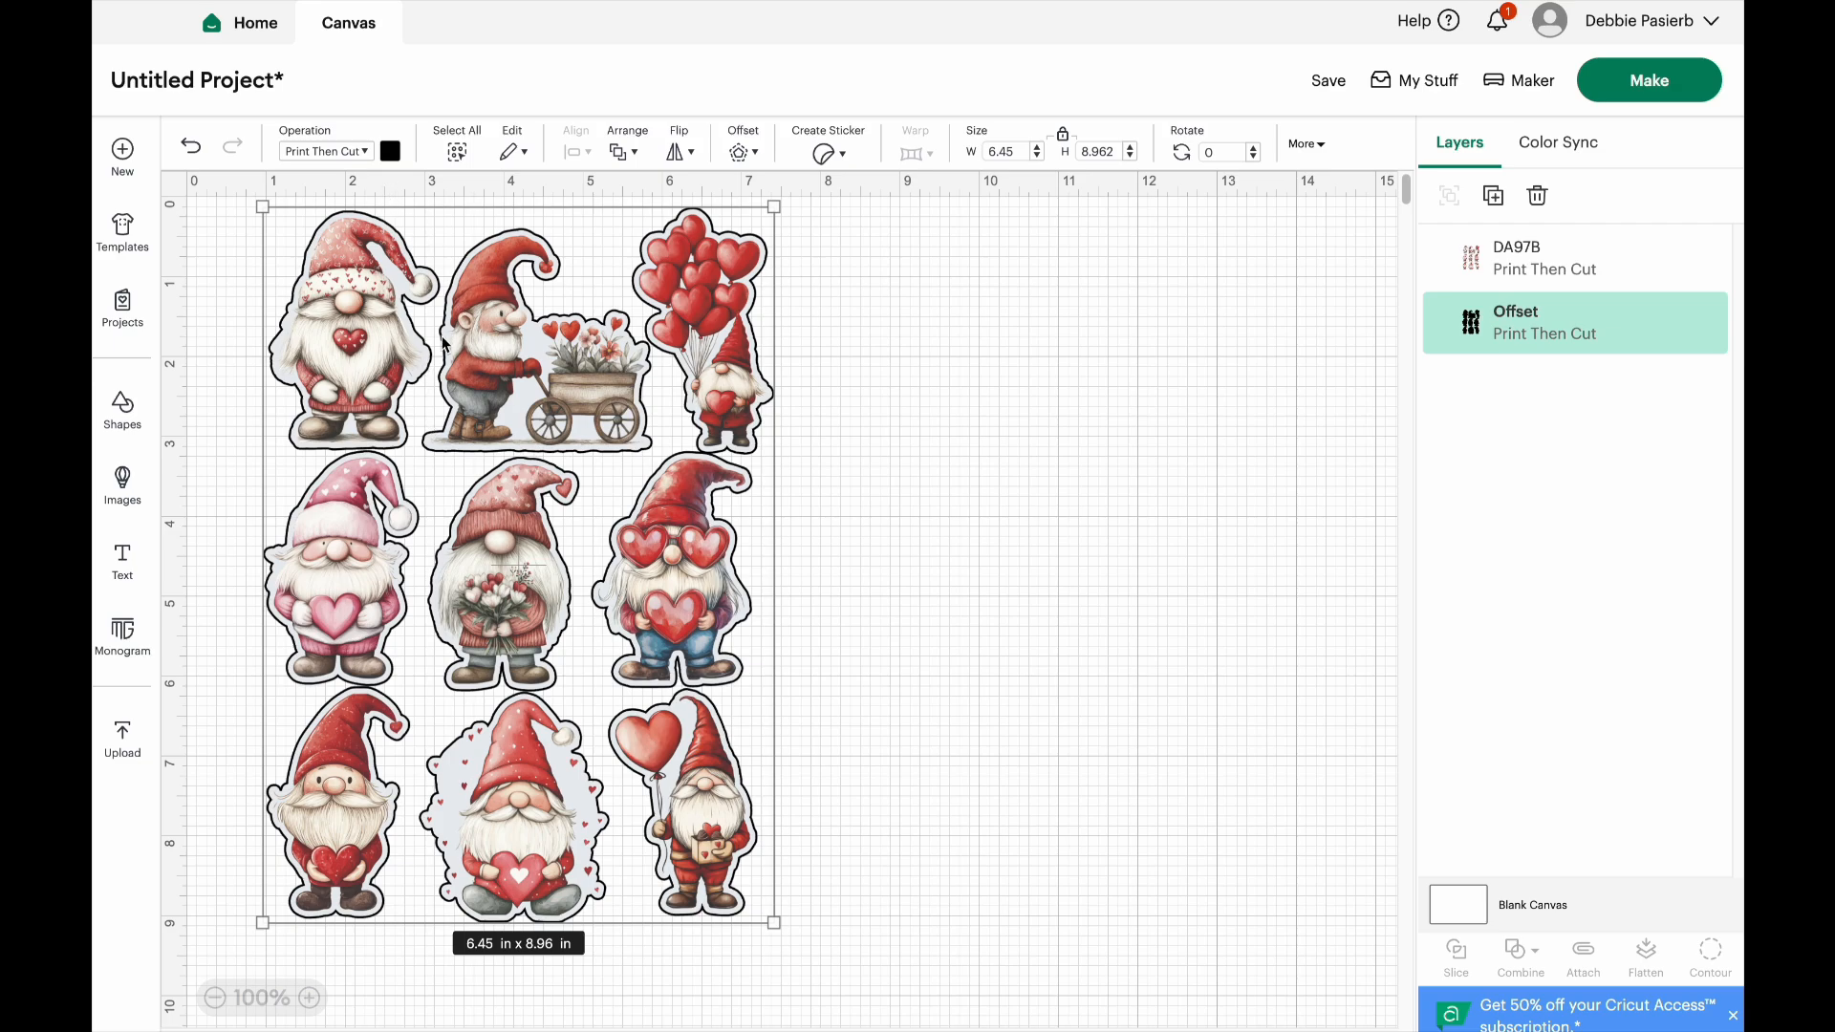
# Move the gnome image to the right, clear of its offset, and change the offset's operation to Basic Cut
pyautogui.moveTo(392, 322); pyautogui.dragTo(940, 330)
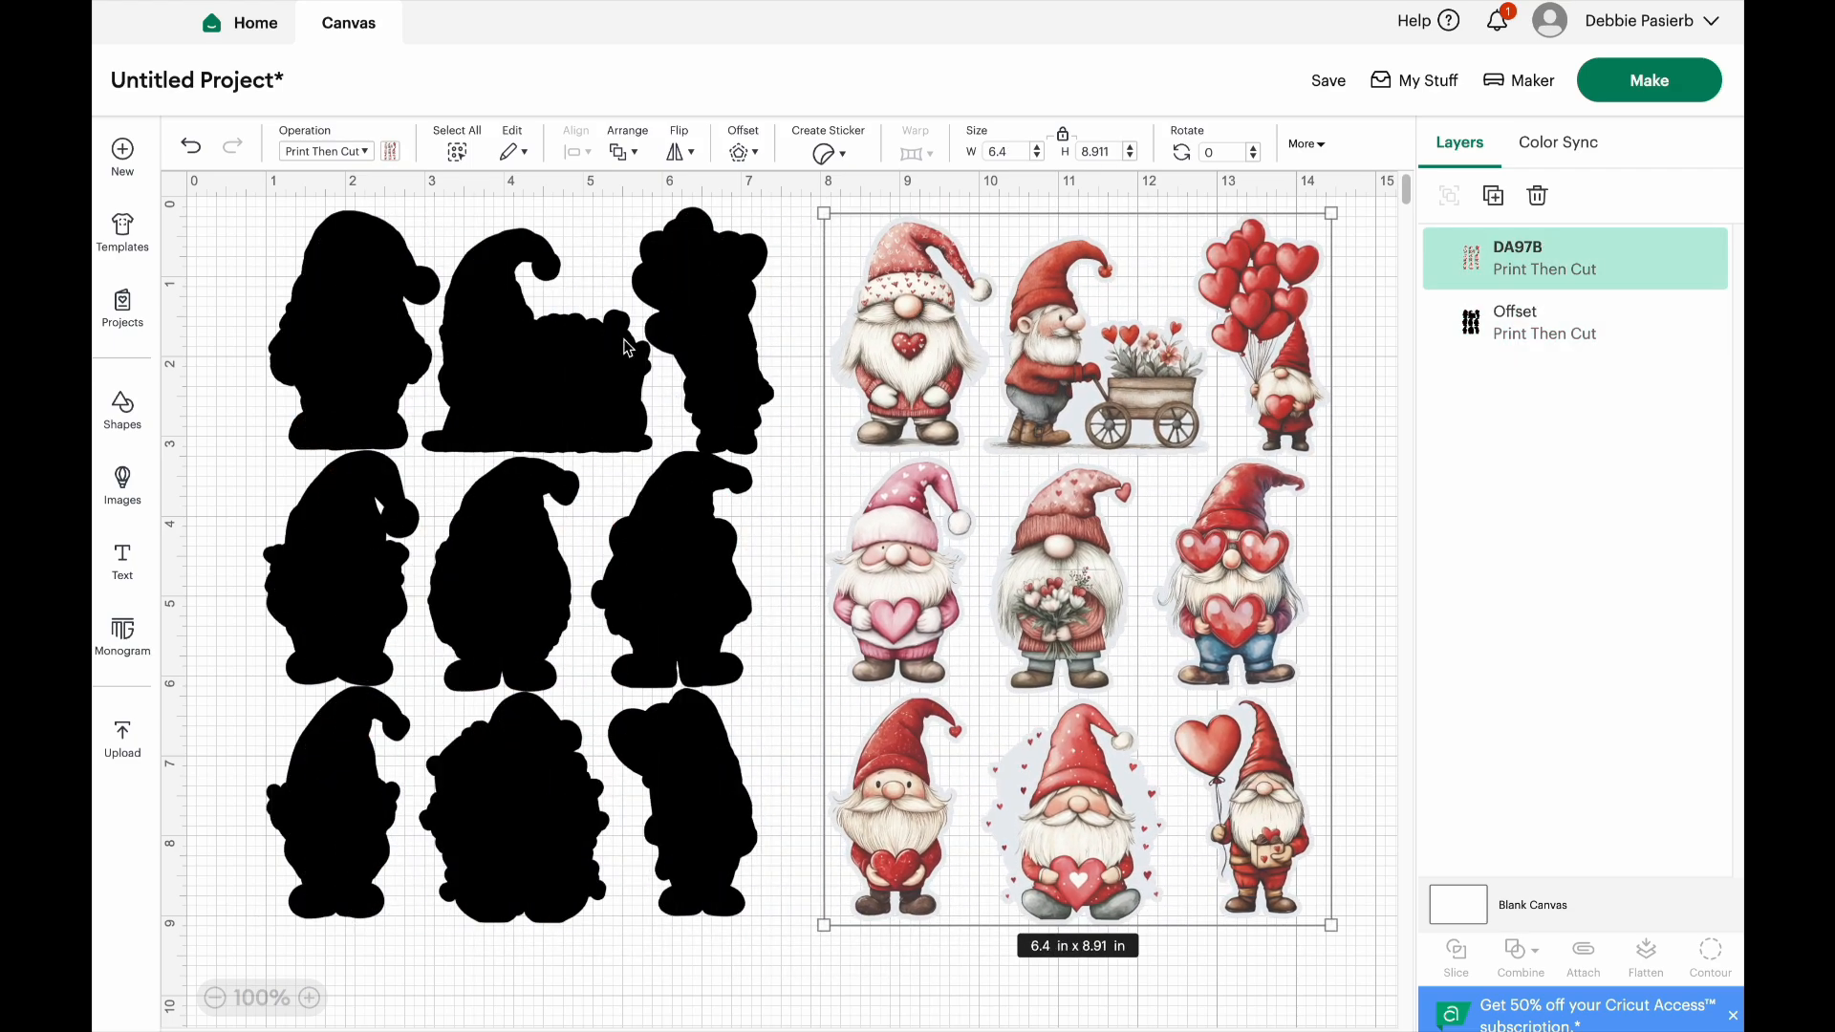
pyautogui.click(573, 371)
pyautogui.click(358, 151)
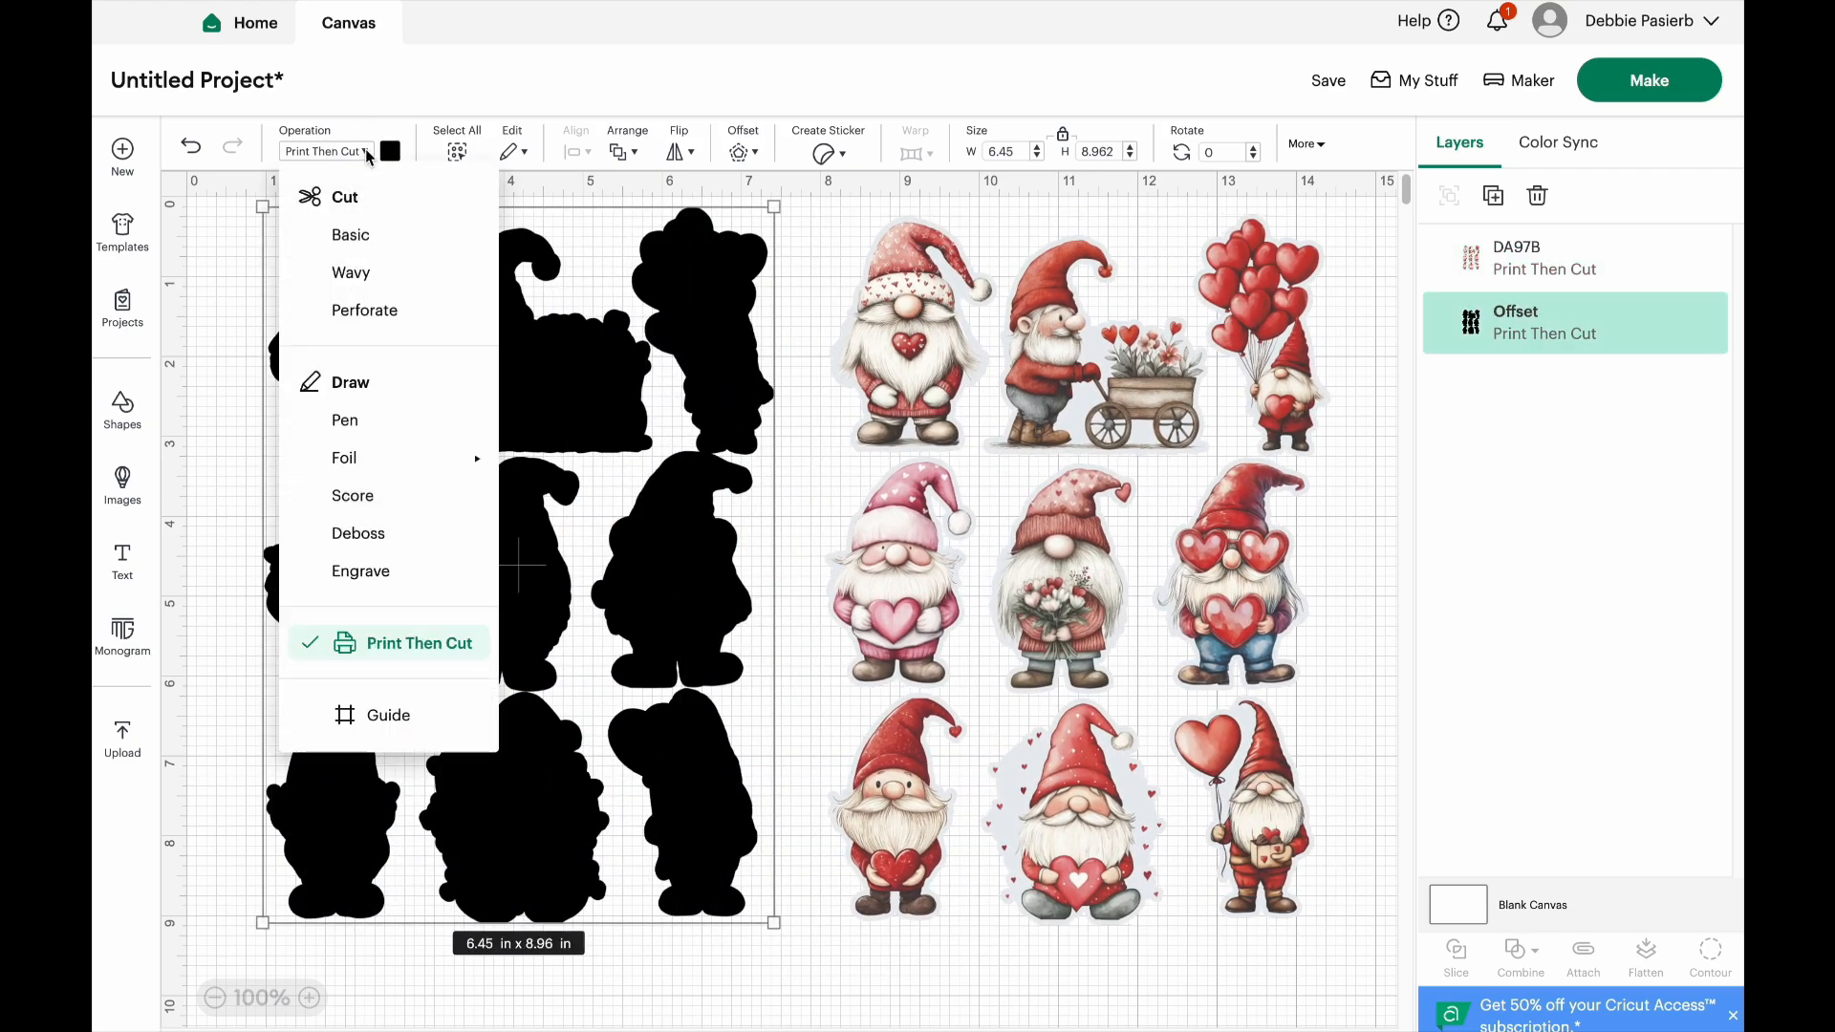
pyautogui.click(351, 235)
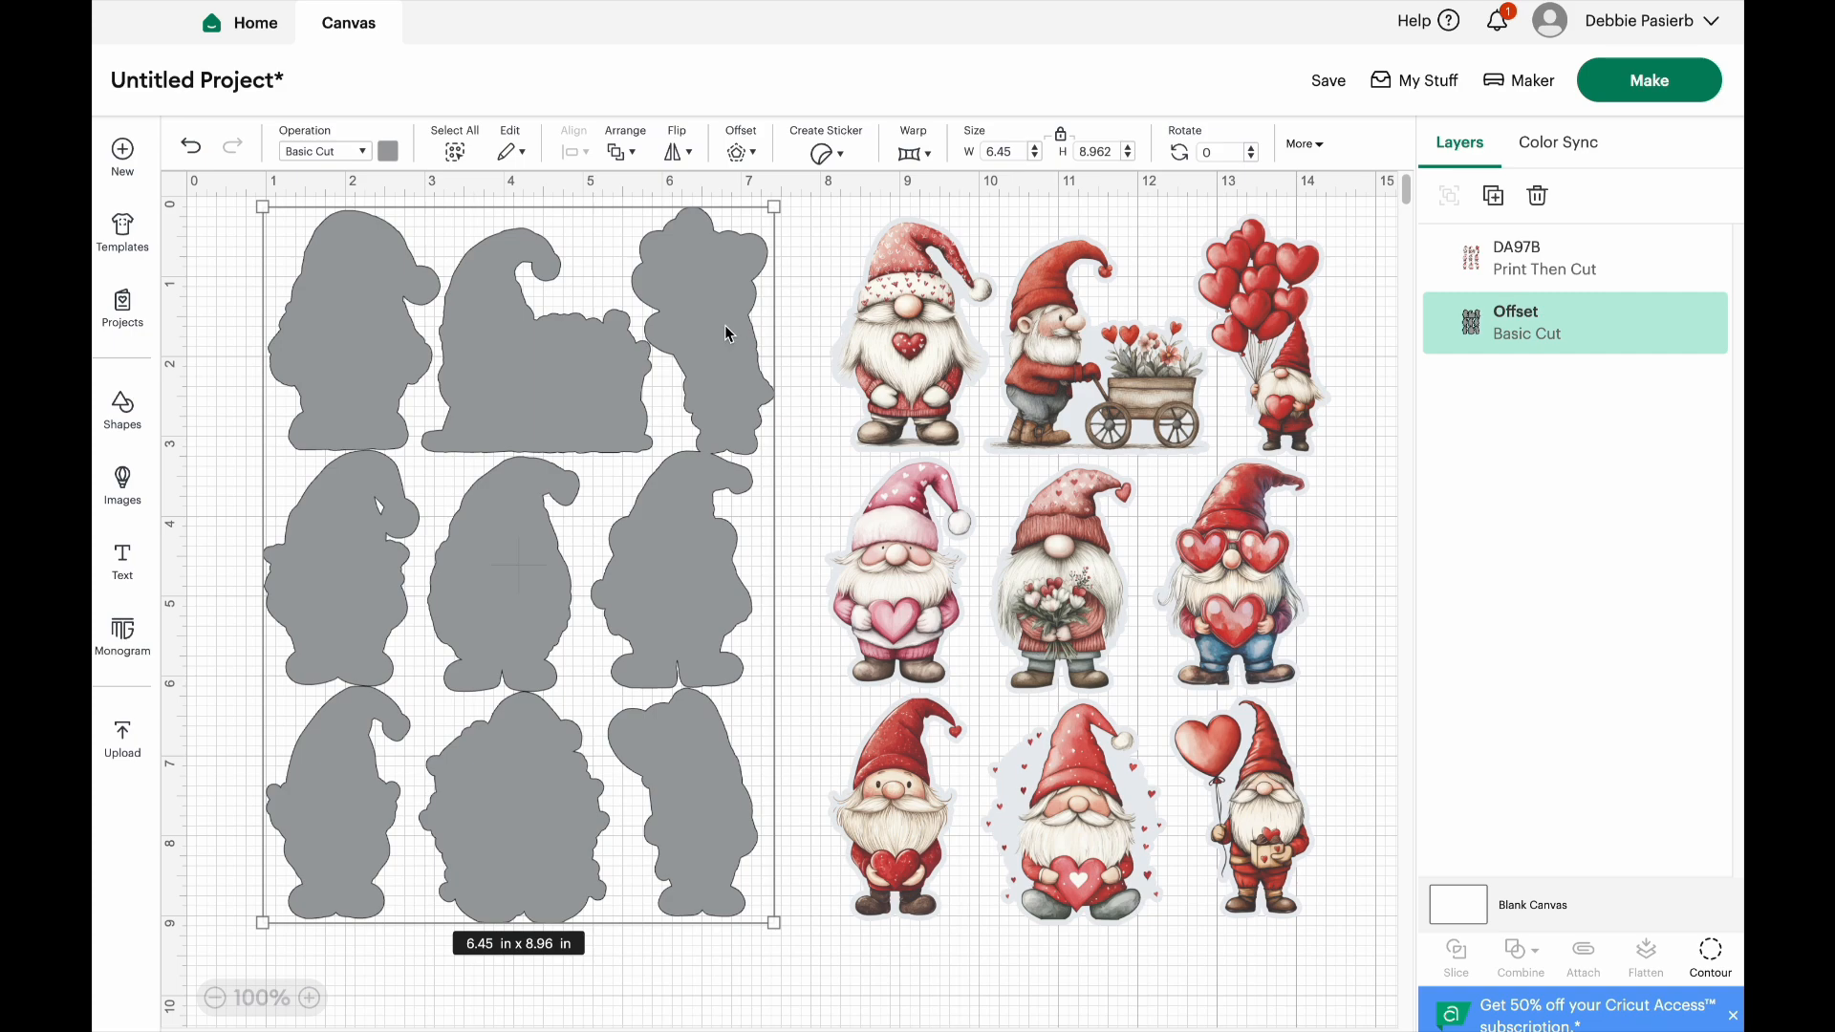
# Send the project to mat preparation without saving it
pyautogui.click(1636, 82)
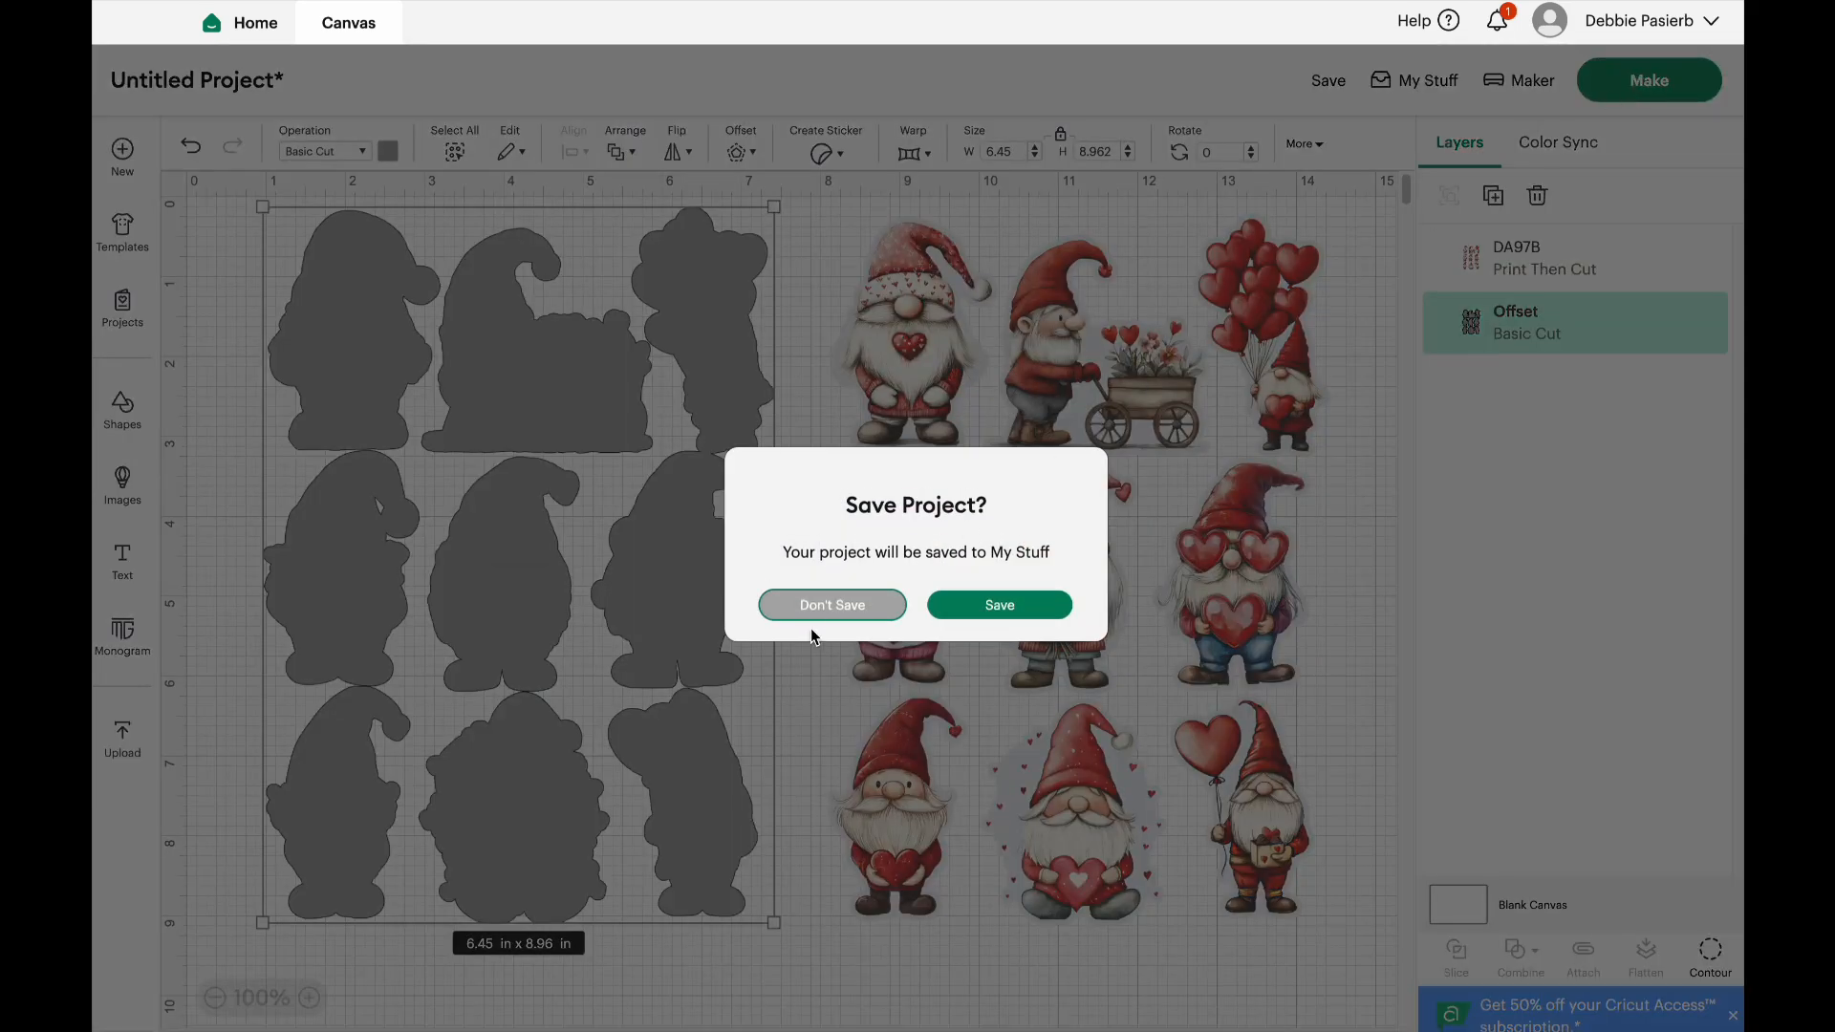
pyautogui.click(823, 606)
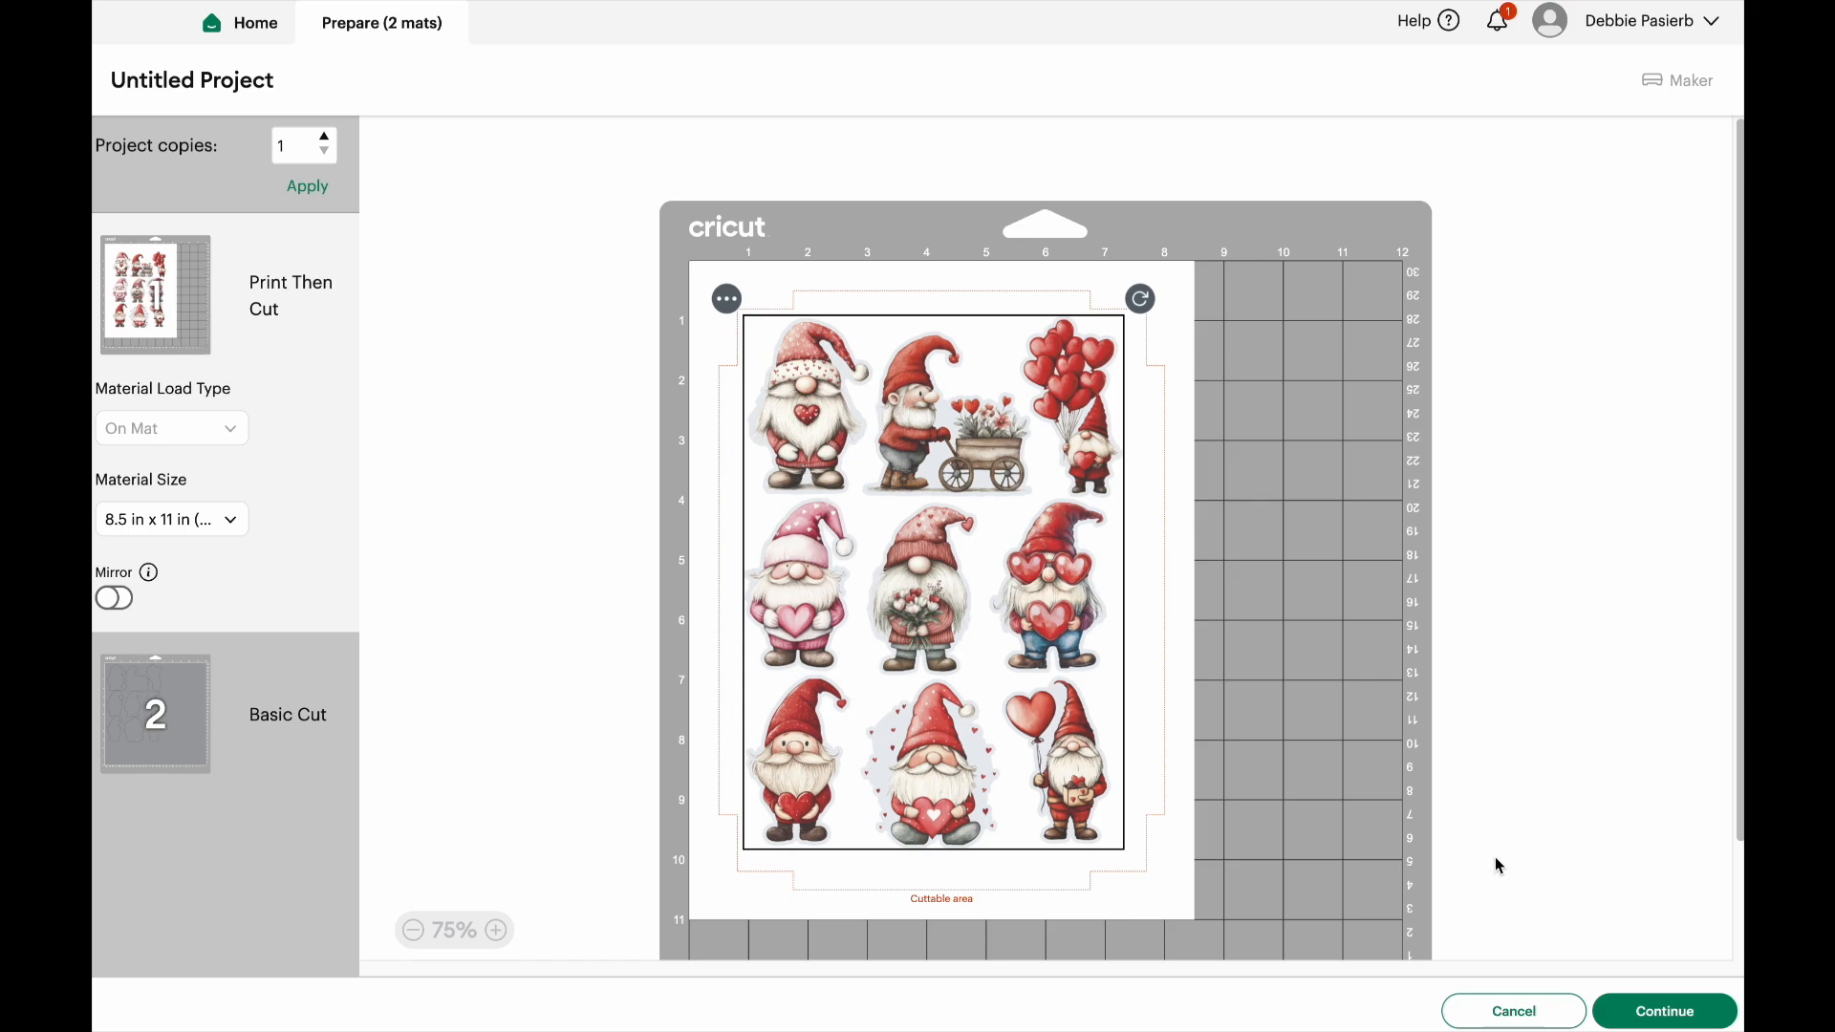
# Continue from mat preparation to the print setup, enable Use System Dialog with bleed kept on, and open the system print dialog
pyautogui.click(1654, 1016)
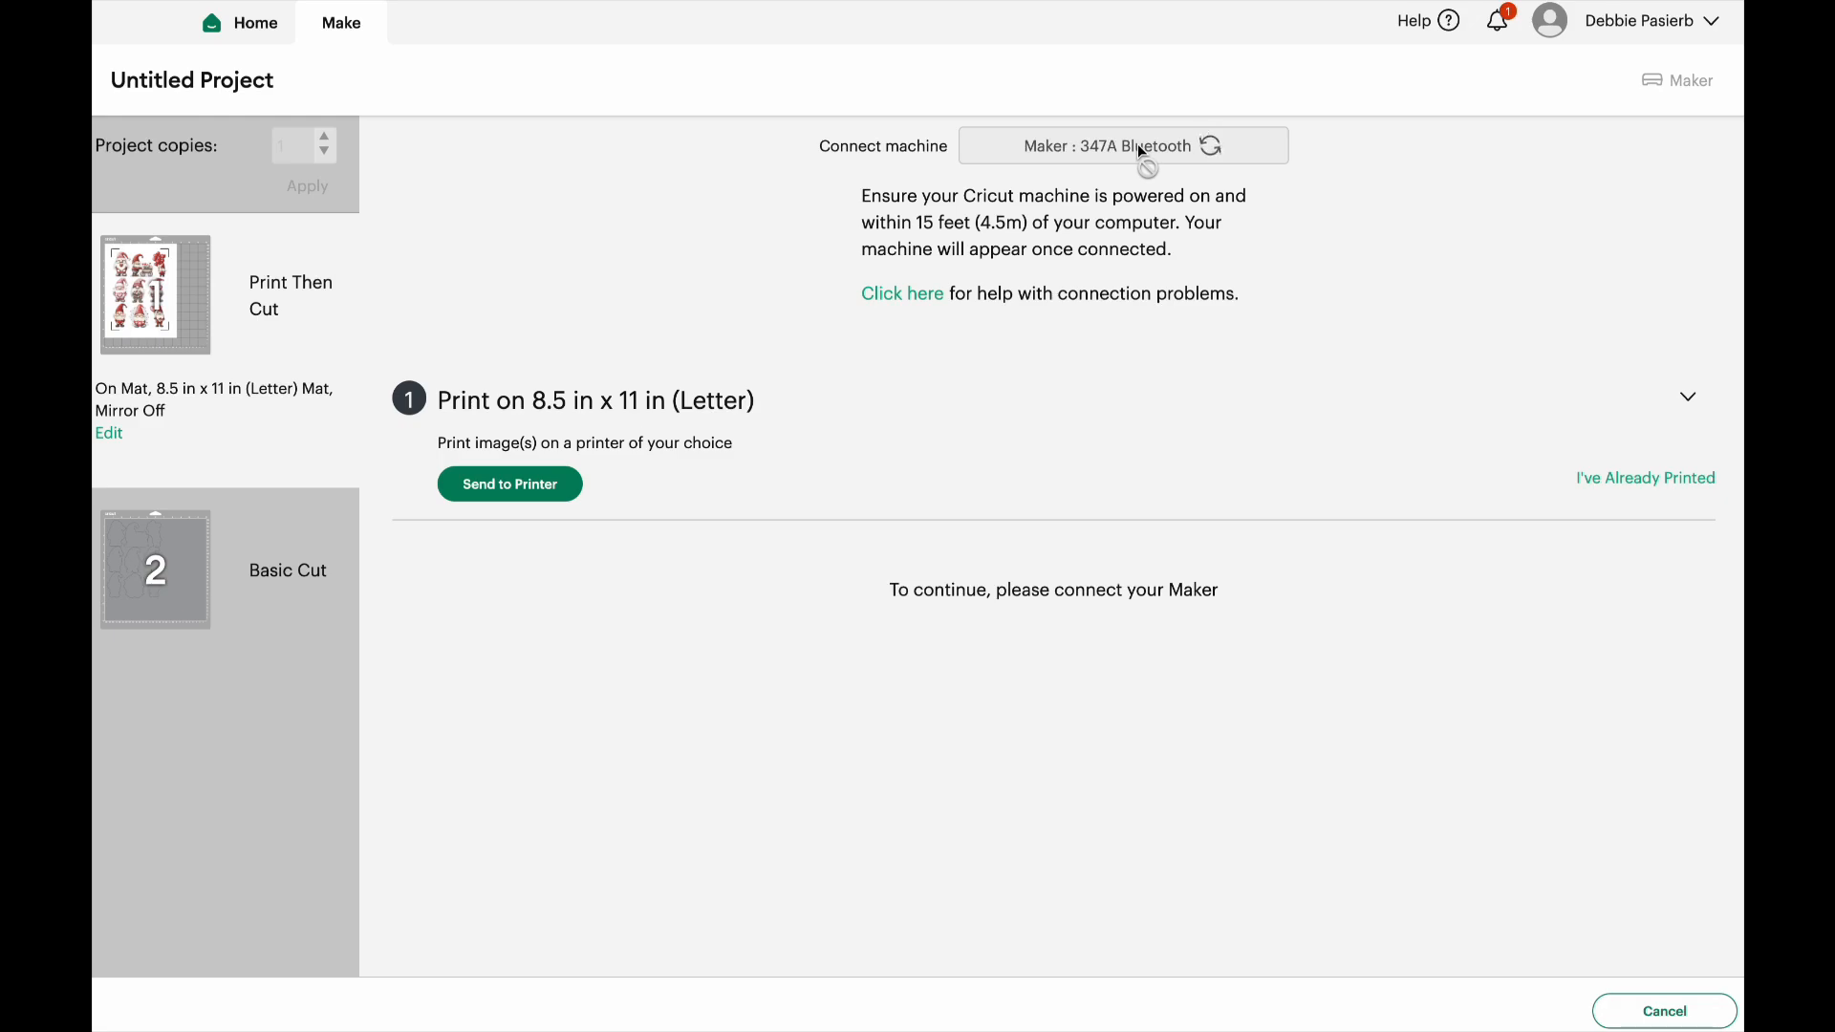
pyautogui.click(521, 494)
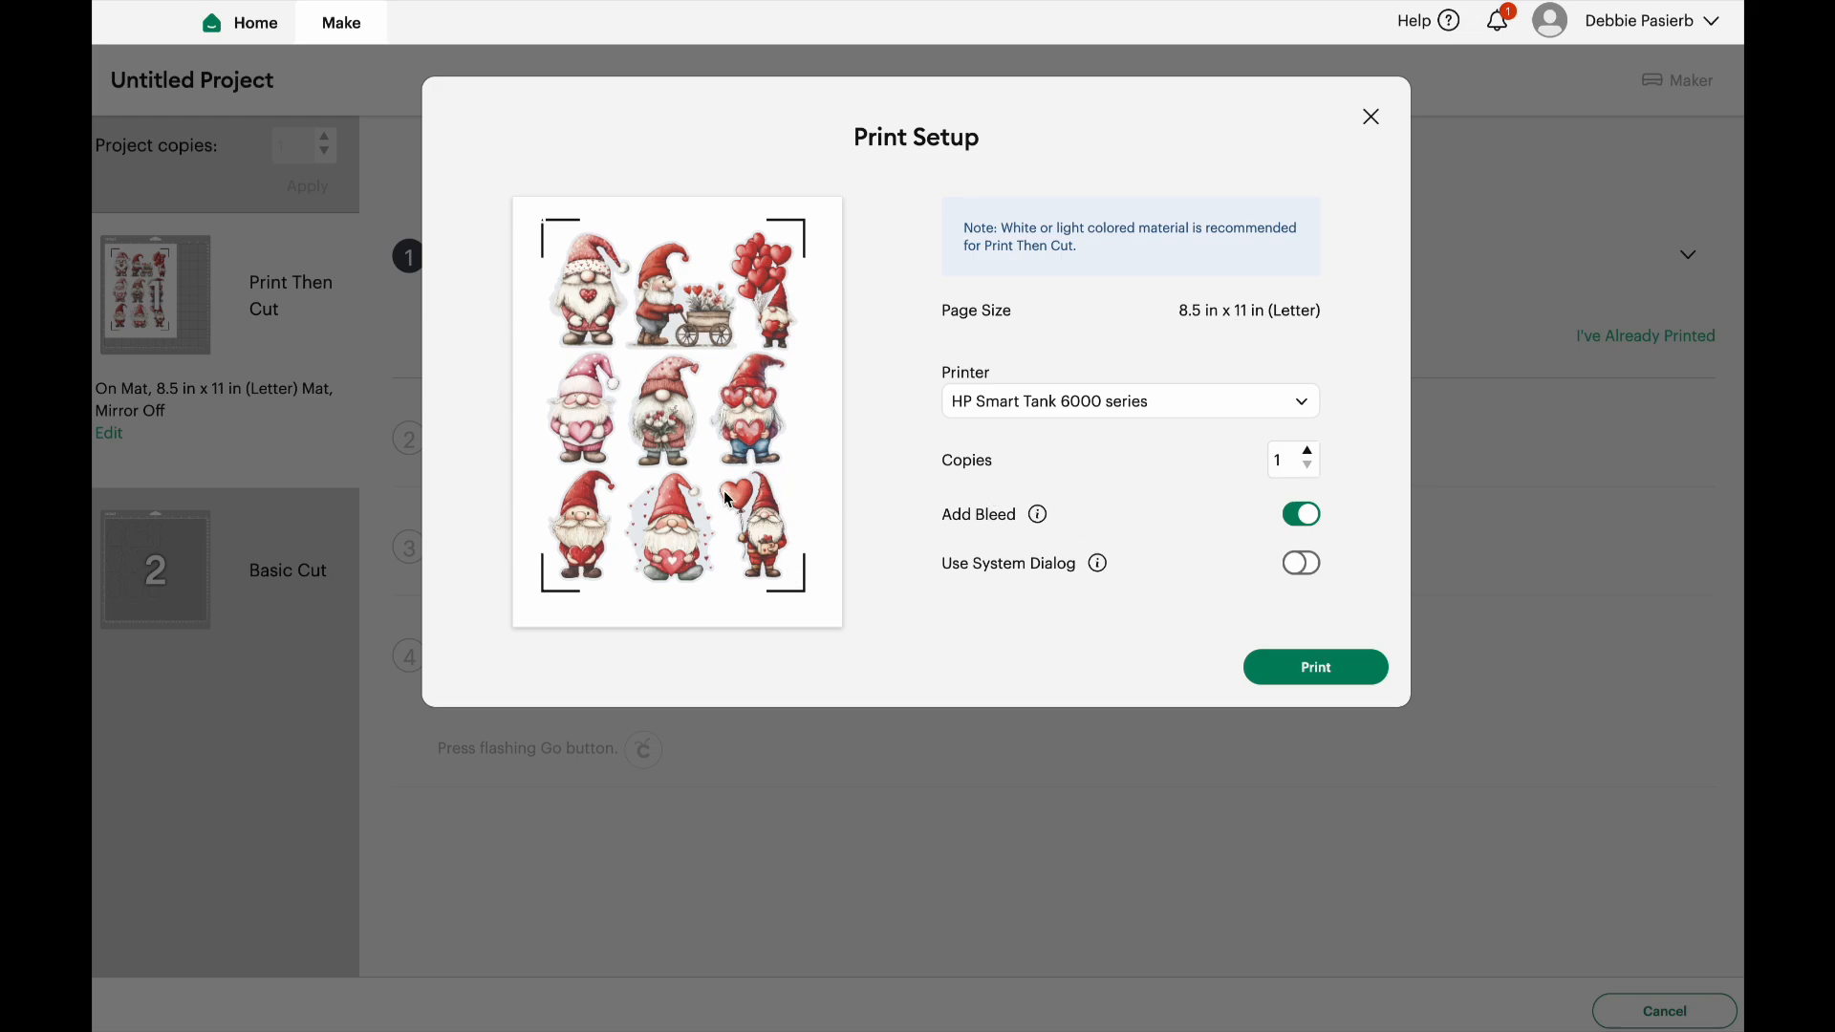
pyautogui.click(1305, 564)
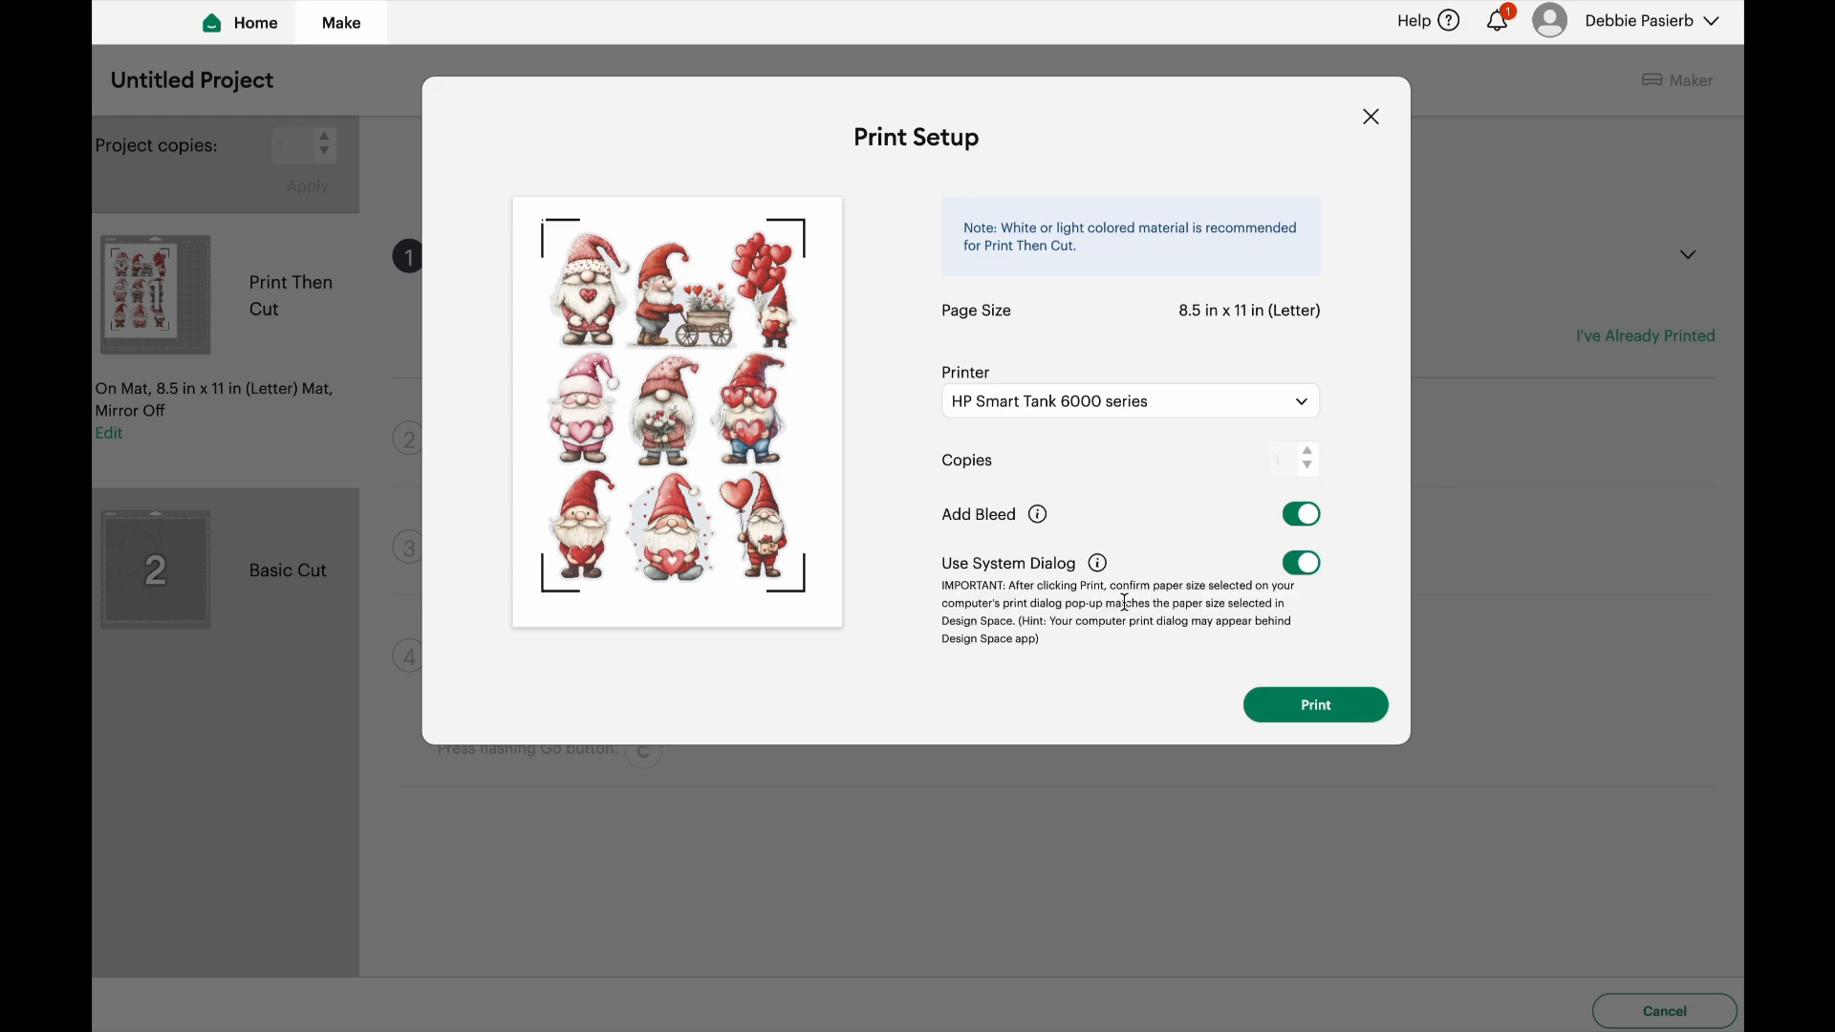
pyautogui.click(1319, 706)
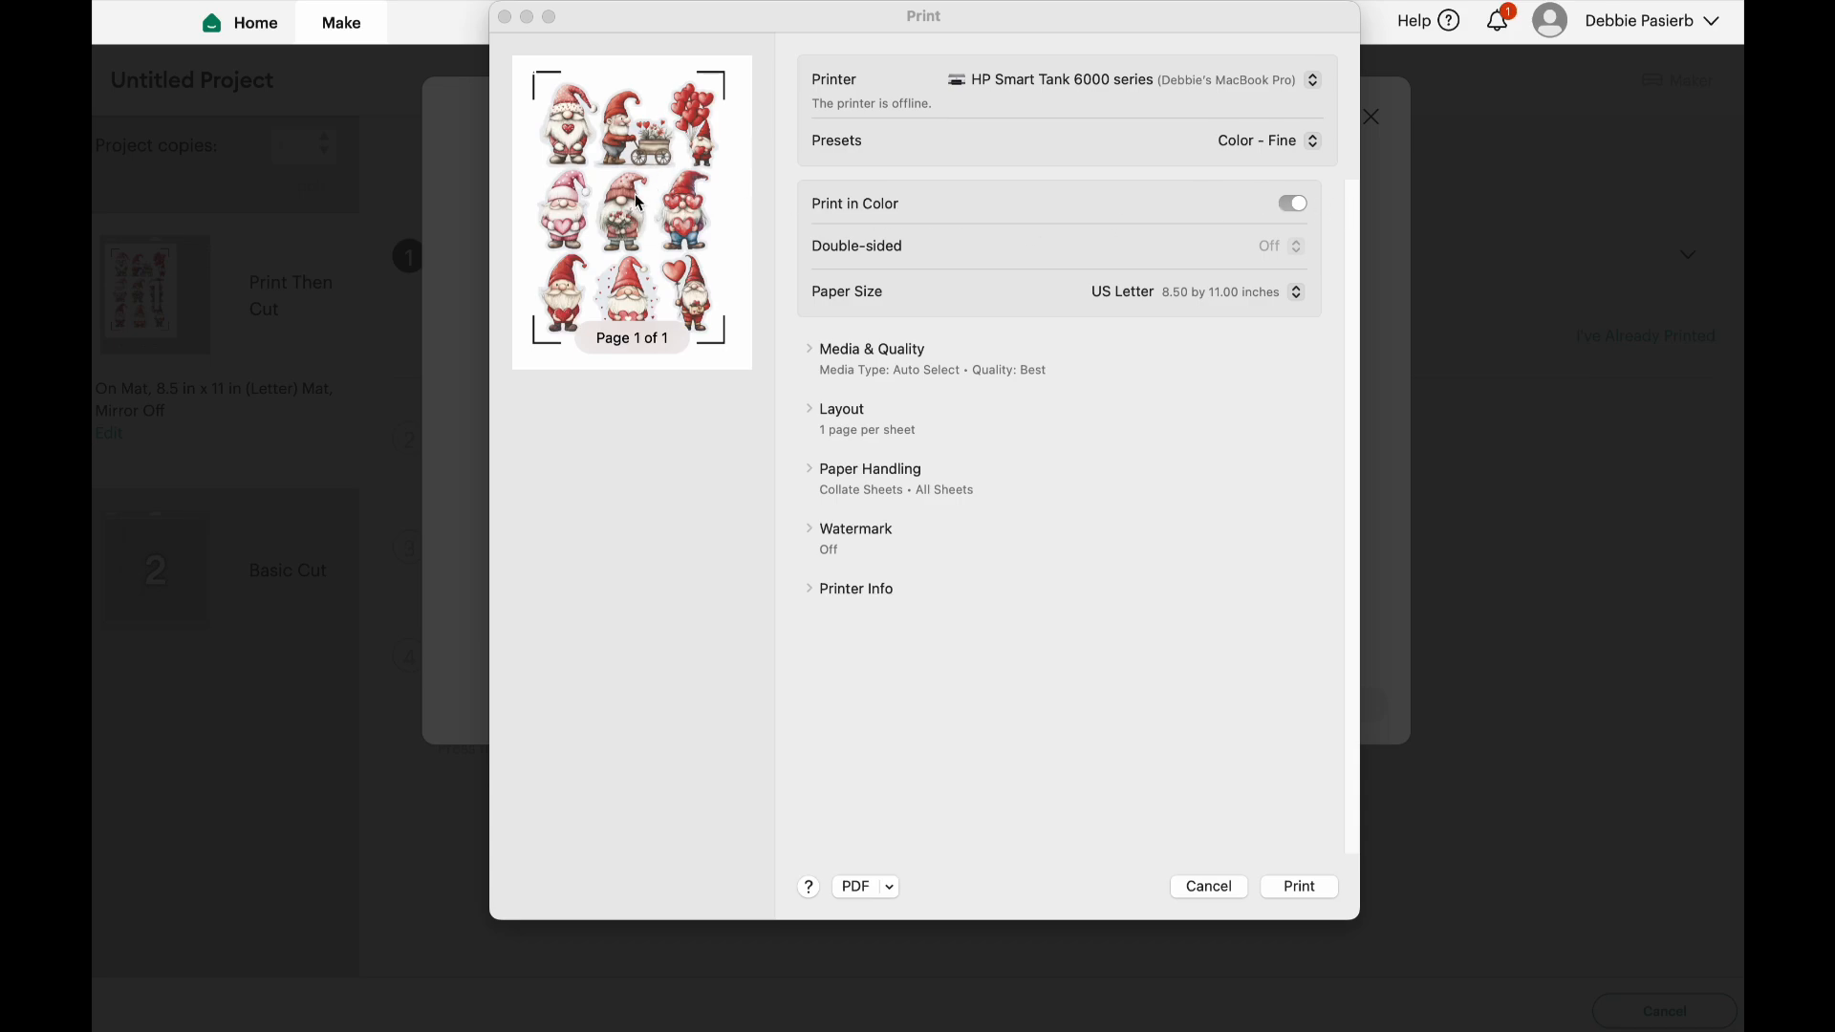
# Try turning color printing off, turn it back on, and keep the Color - Fine preset
pyautogui.click(1294, 205)
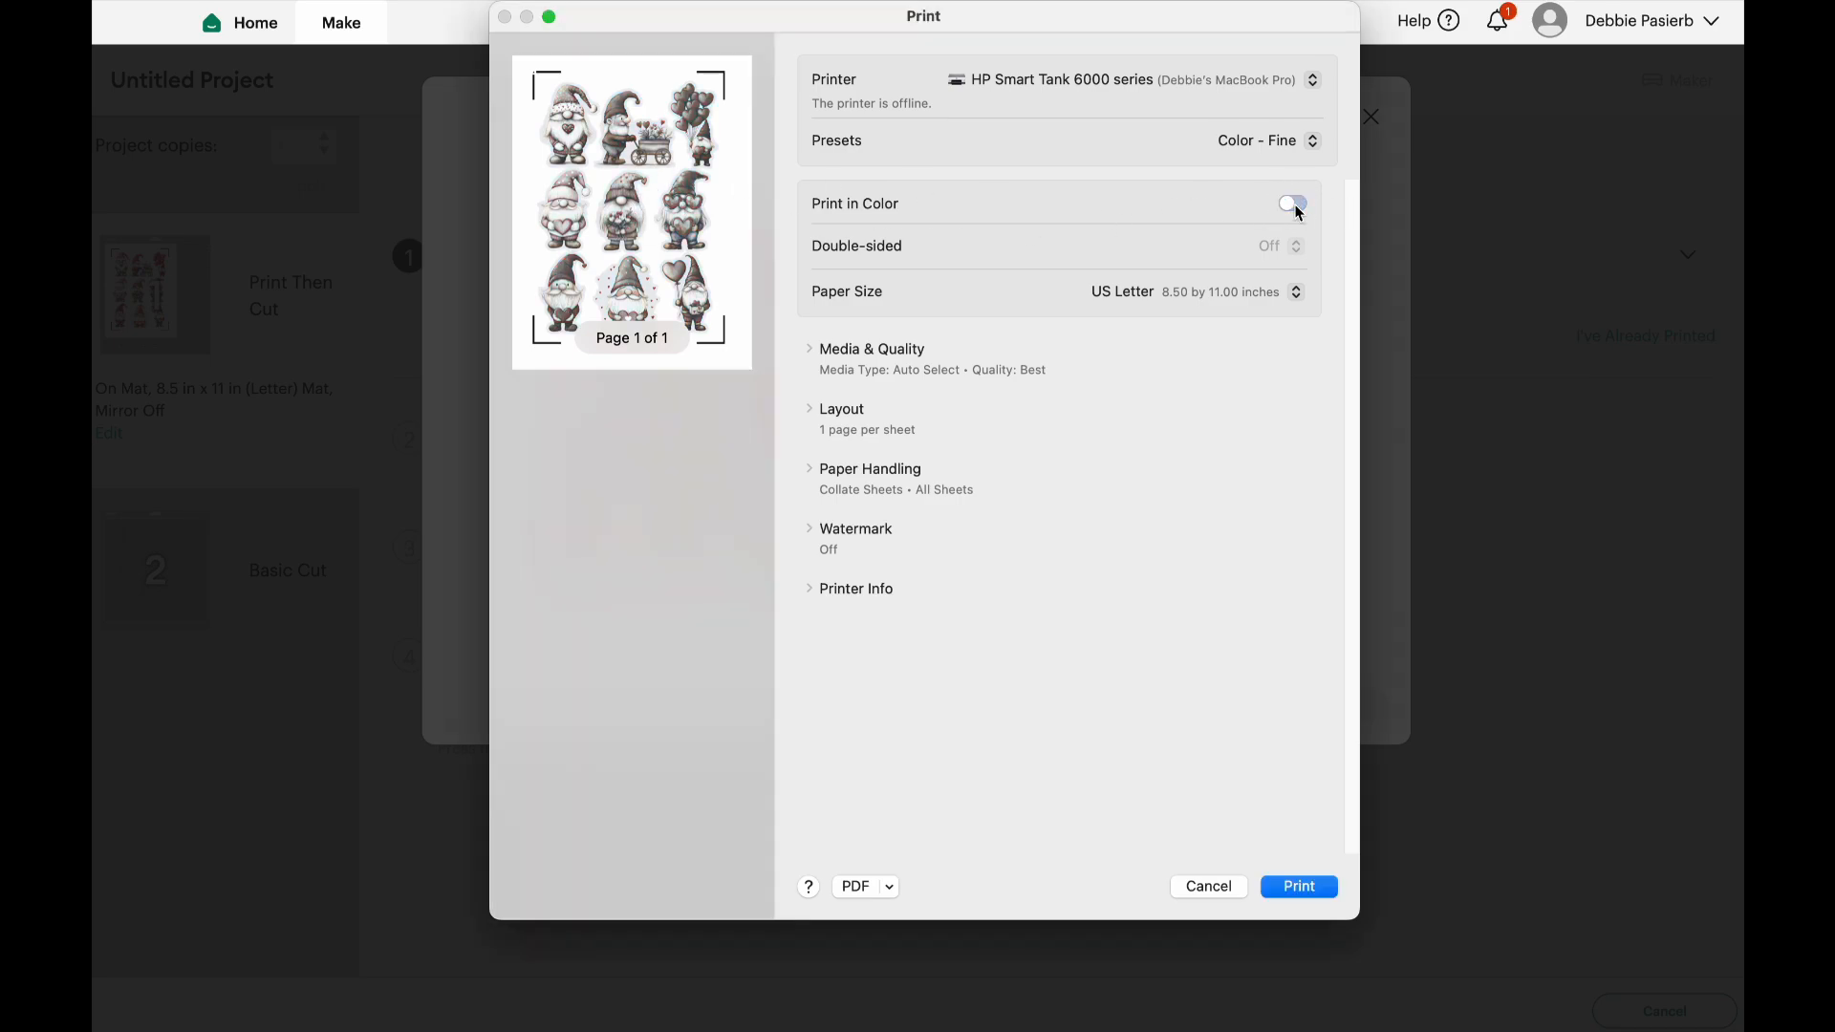
pyautogui.click(1293, 204)
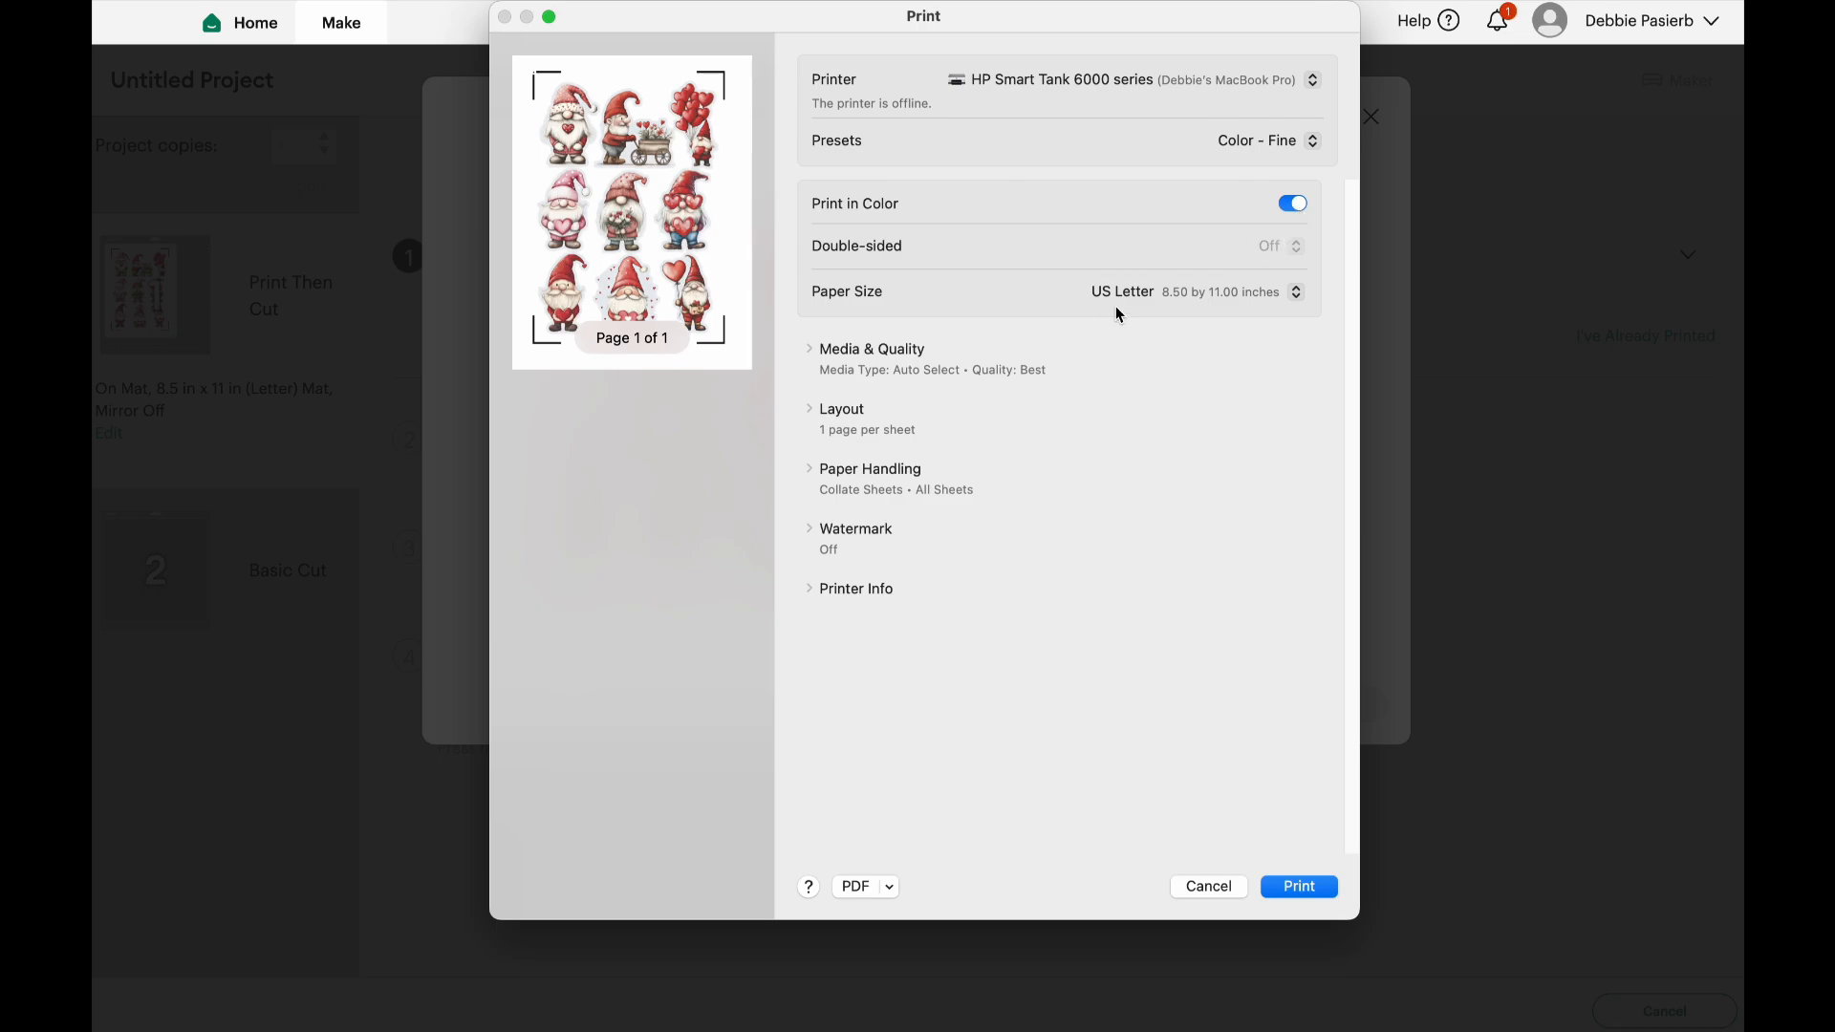
pyautogui.click(1247, 144)
pyautogui.click(1246, 146)
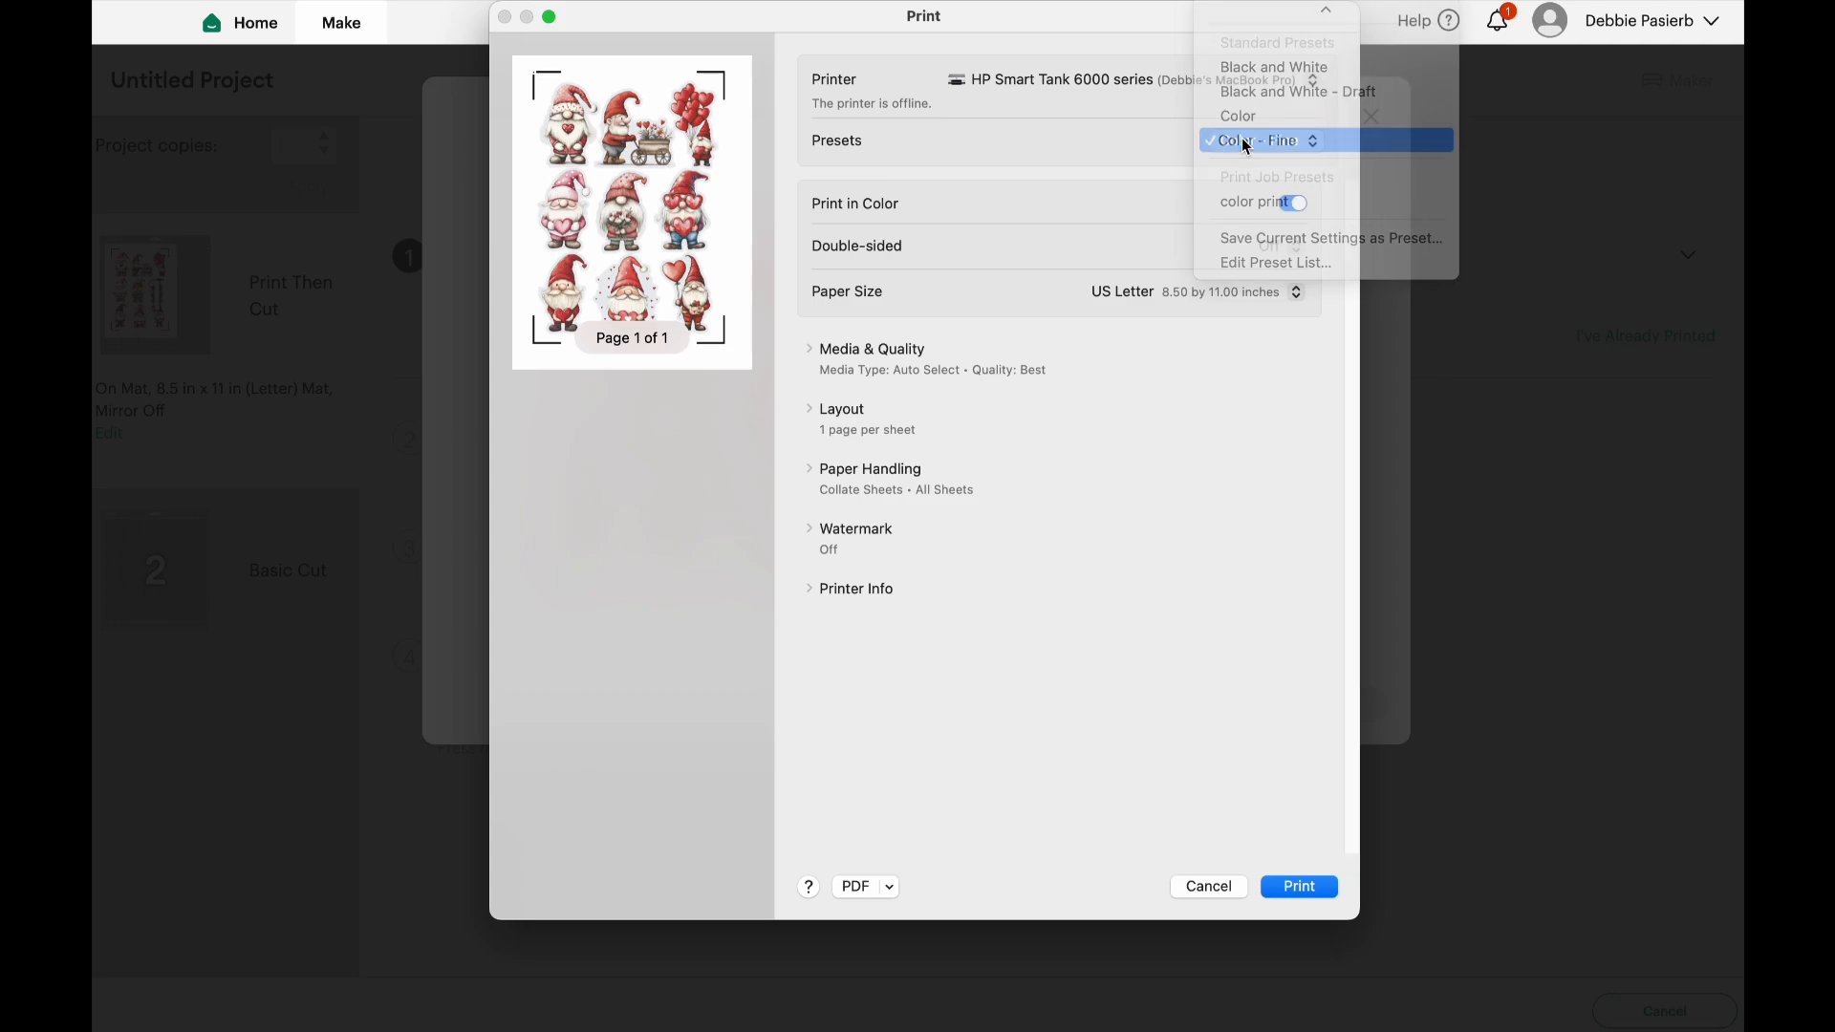
# Set the paper type in the media and quality settings to Specialty Paper, Matte
pyautogui.click(809, 349)
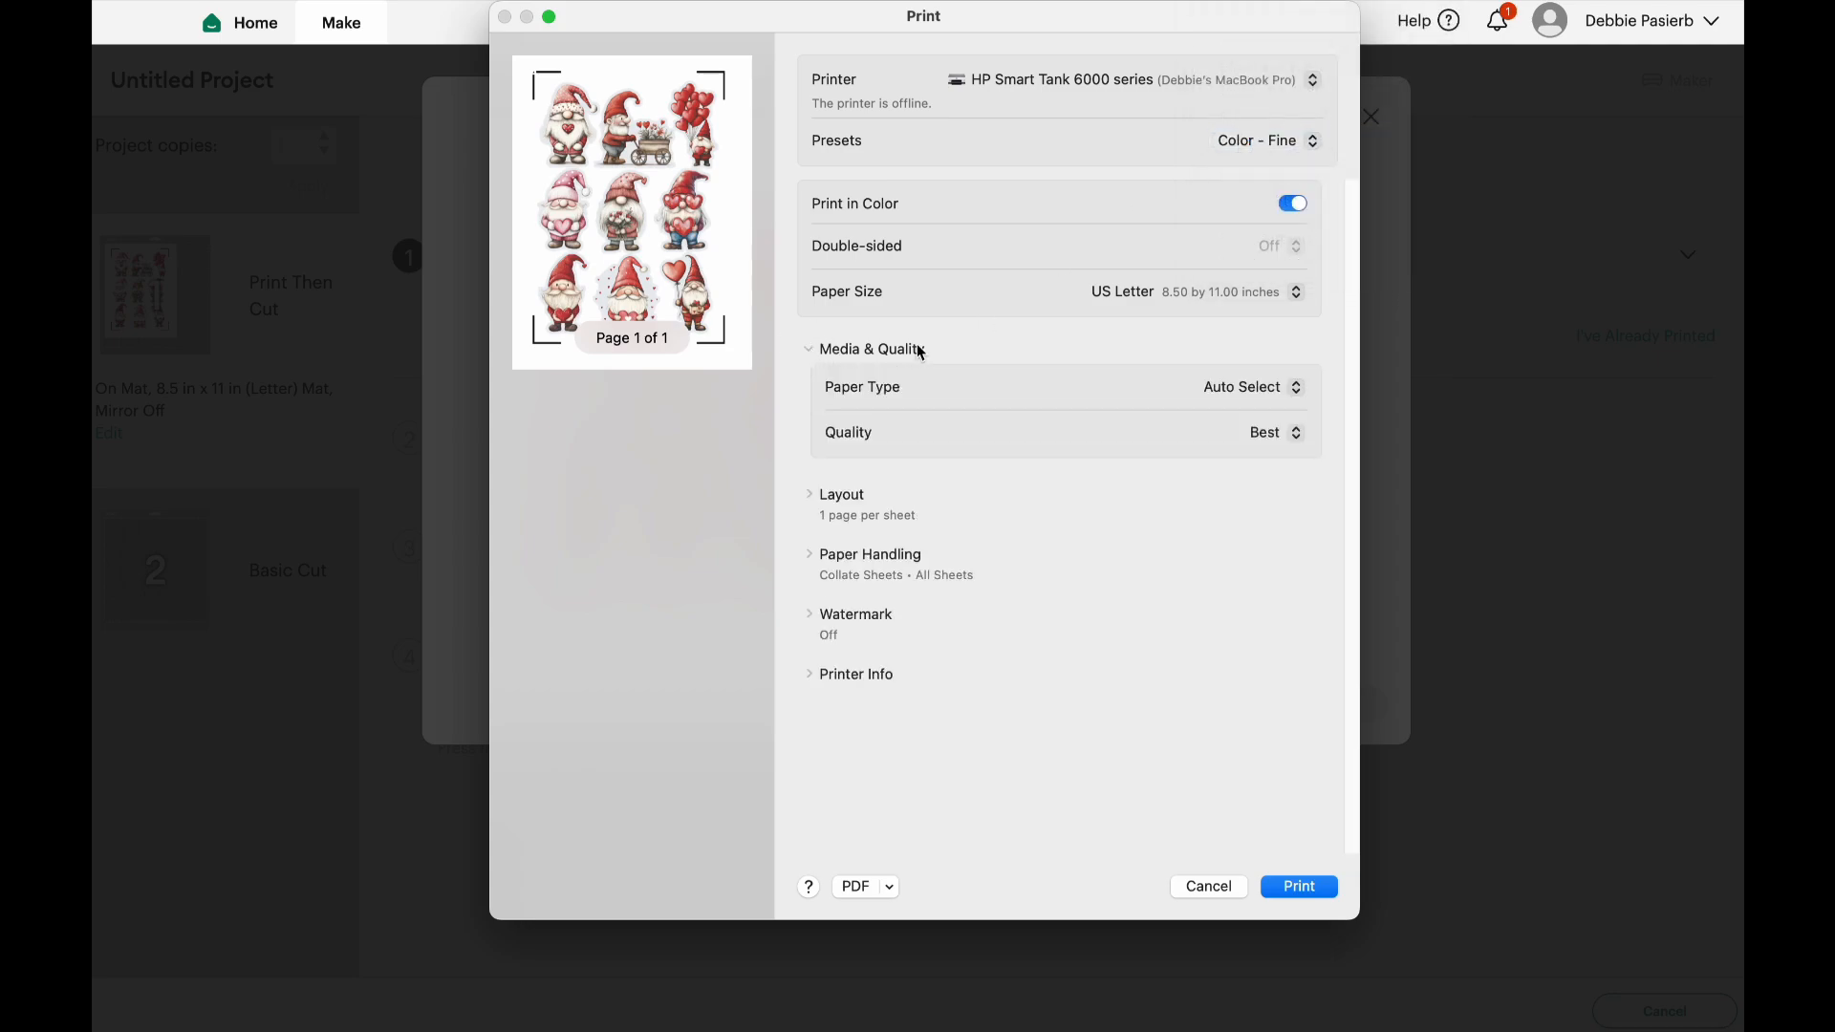
pyautogui.click(1266, 388)
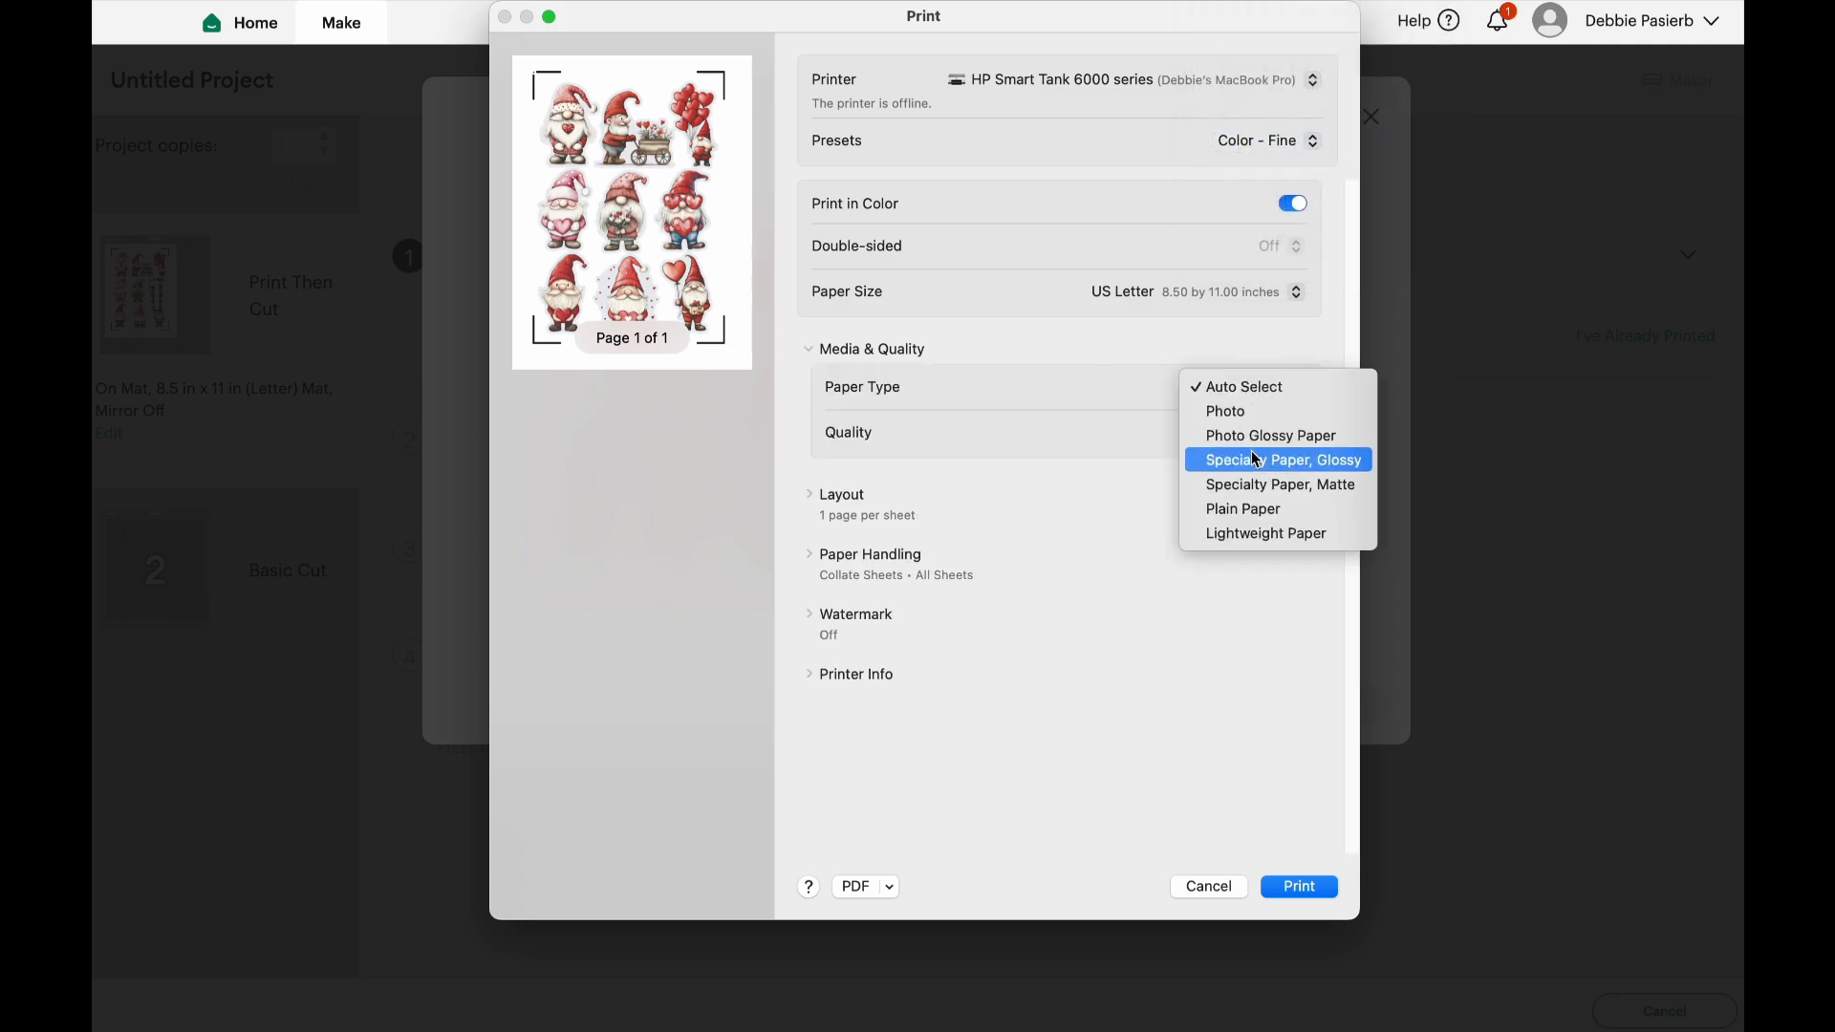
pyautogui.click(1251, 489)
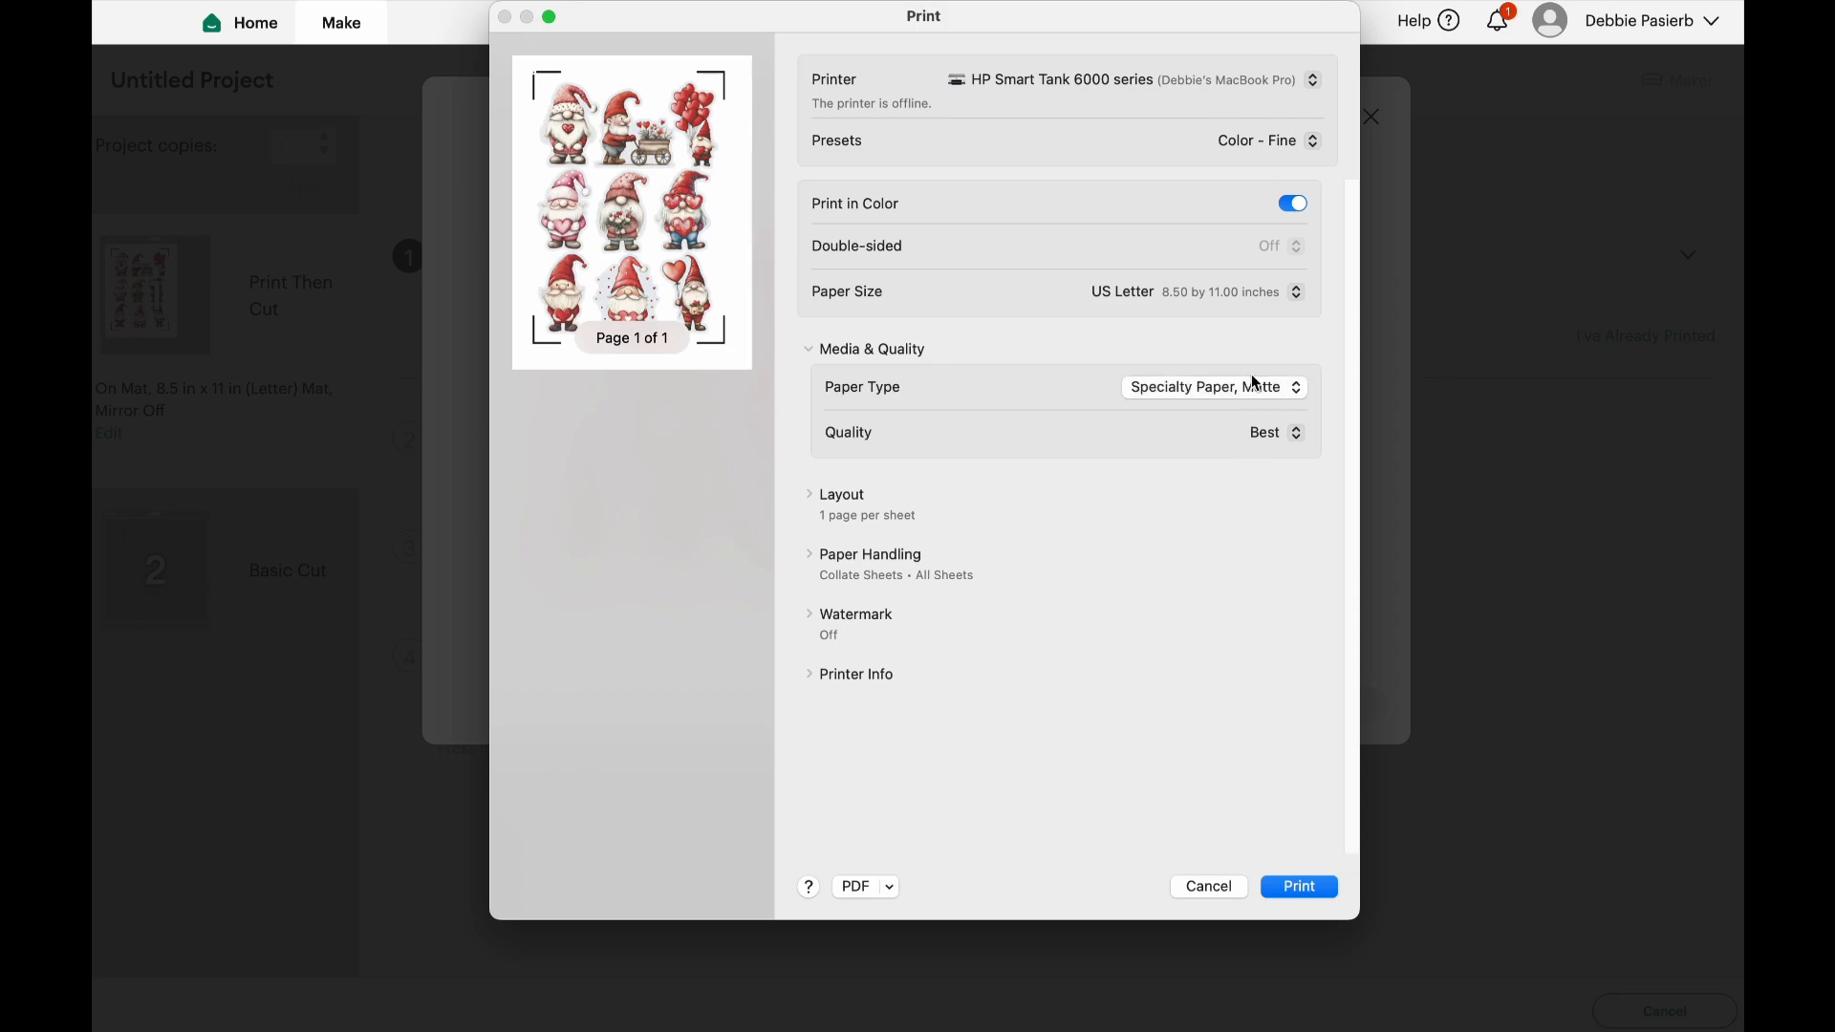